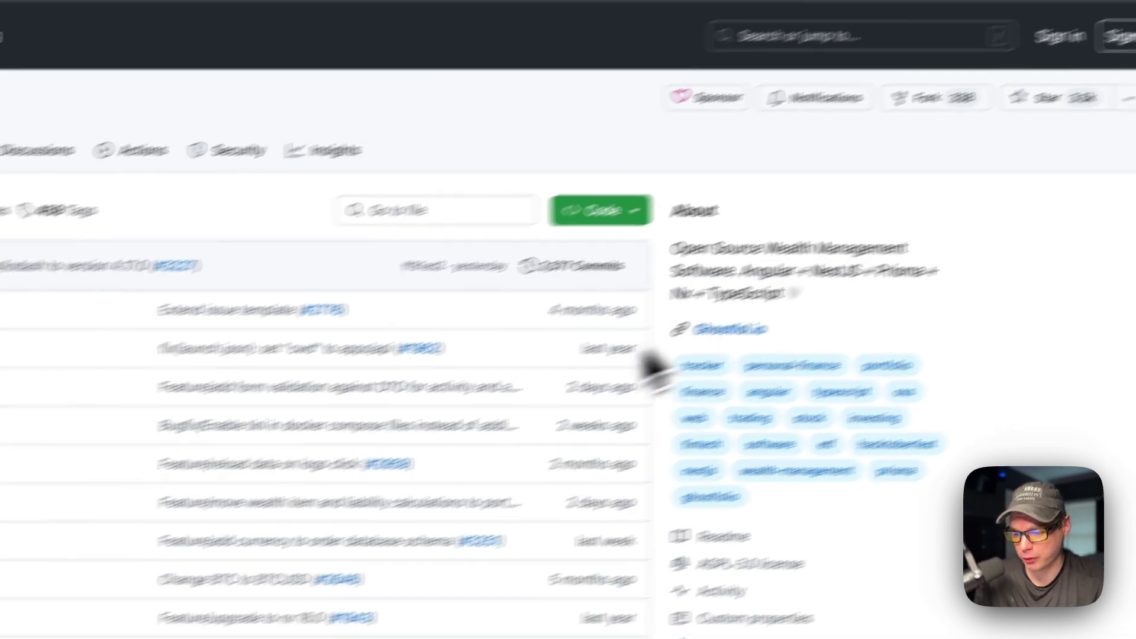
Read through the Ghostfolio repository's README, covering the introduction, Why Ghostfolio, Features and Technology Stack sections.
scroll(578, 406, "down", 15)
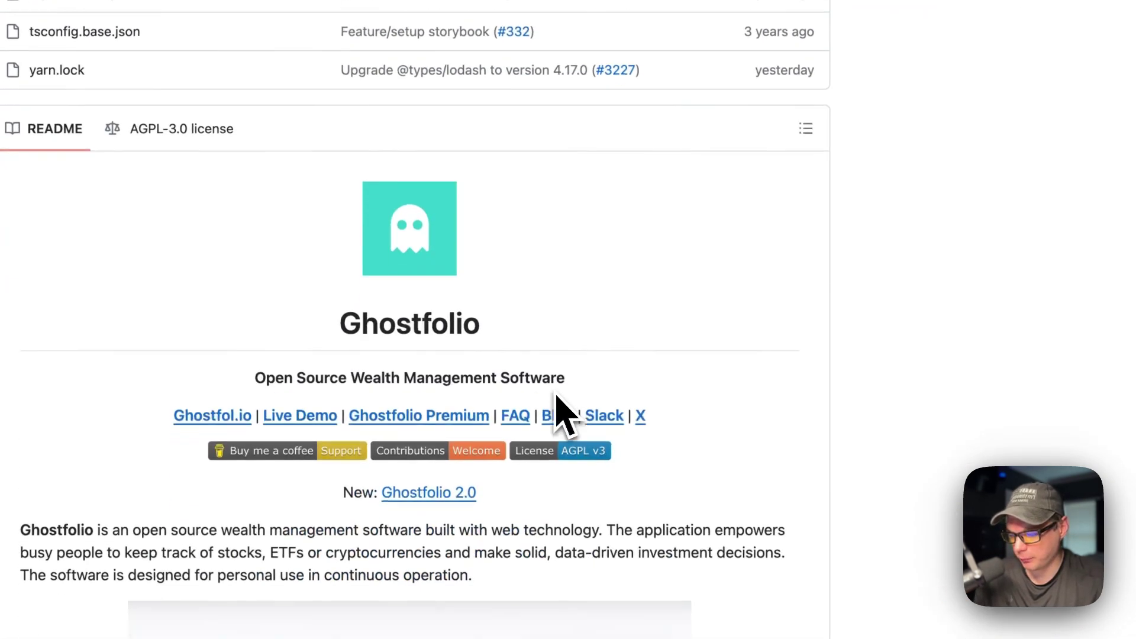
scroll(559, 408, "down", 5)
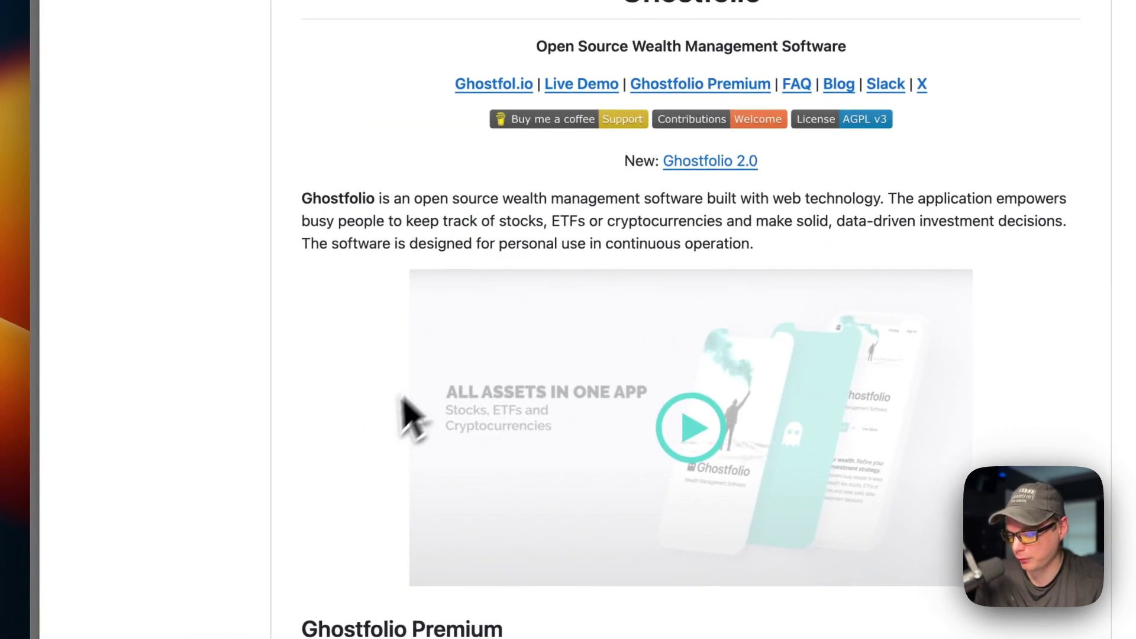
scroll(402, 400, "down", 8)
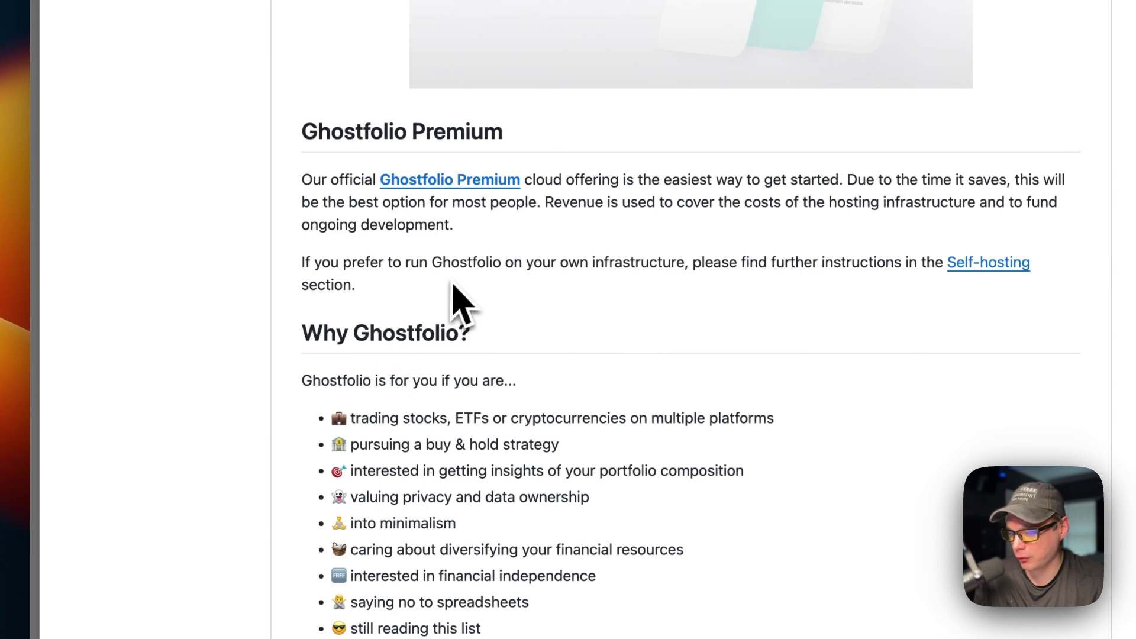
scroll(485, 289, "down", 5)
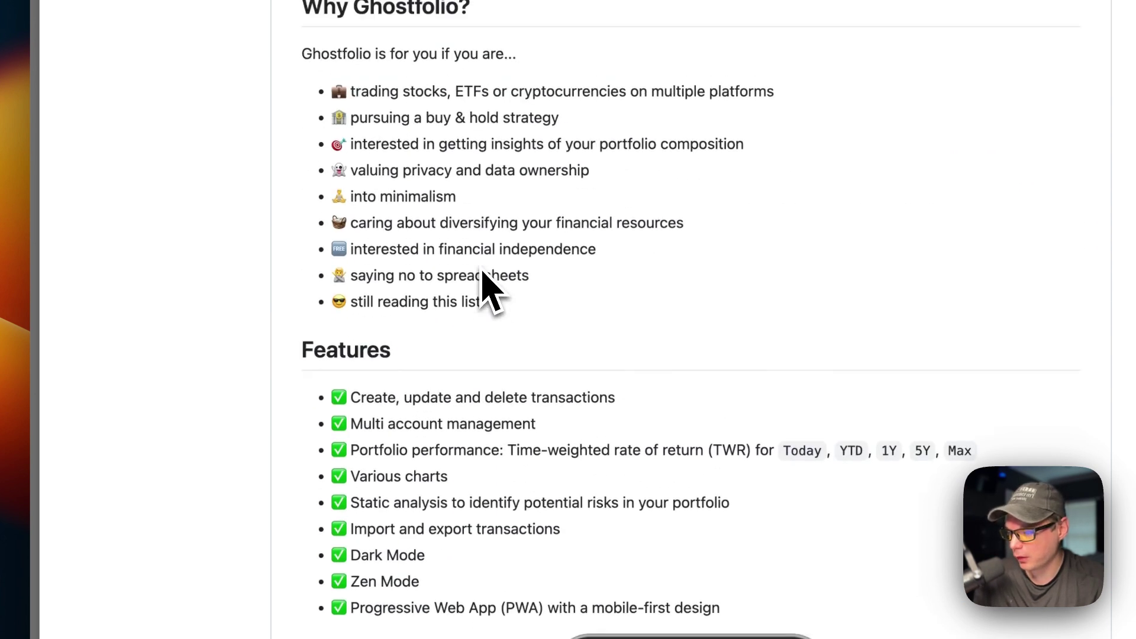
scroll(485, 288, "up", 2)
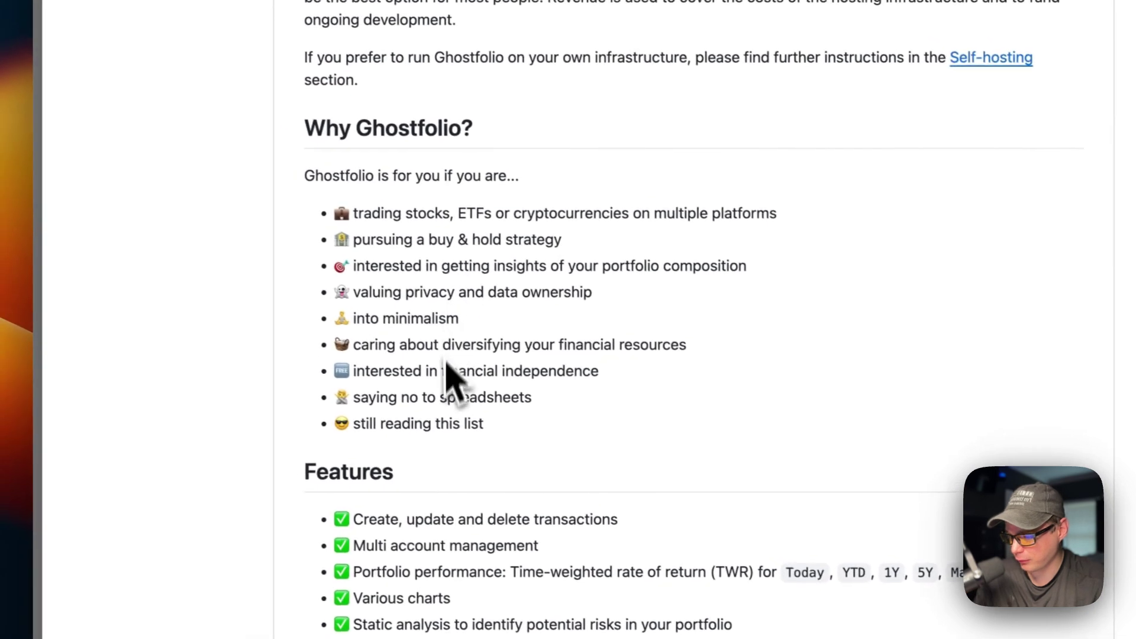
scroll(452, 455, "down", 5)
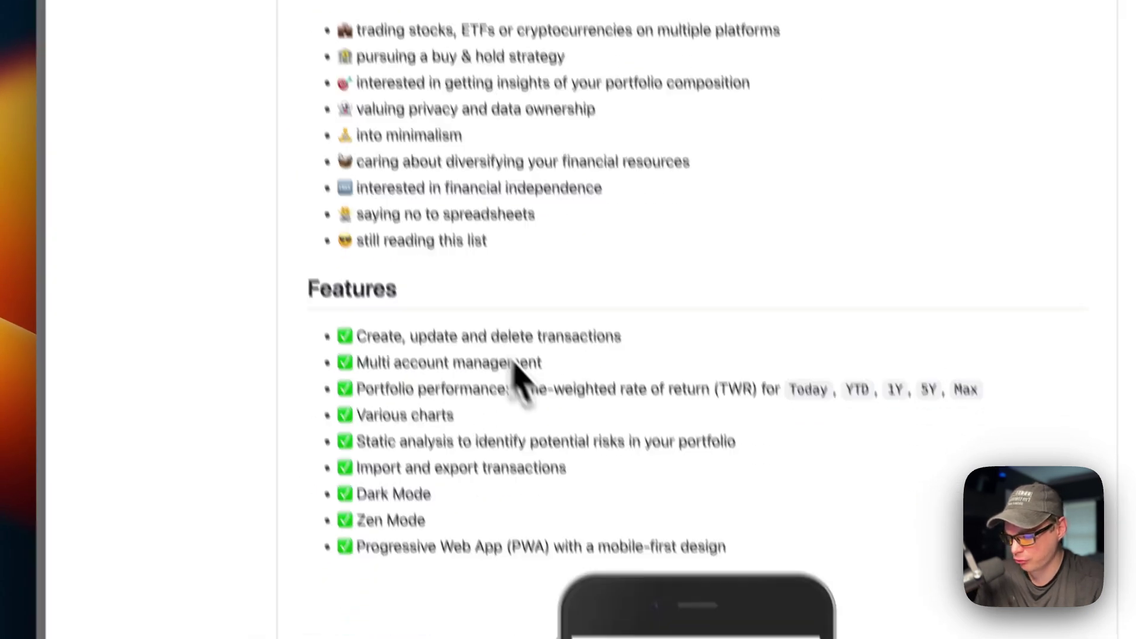
scroll(514, 355, "down", 6)
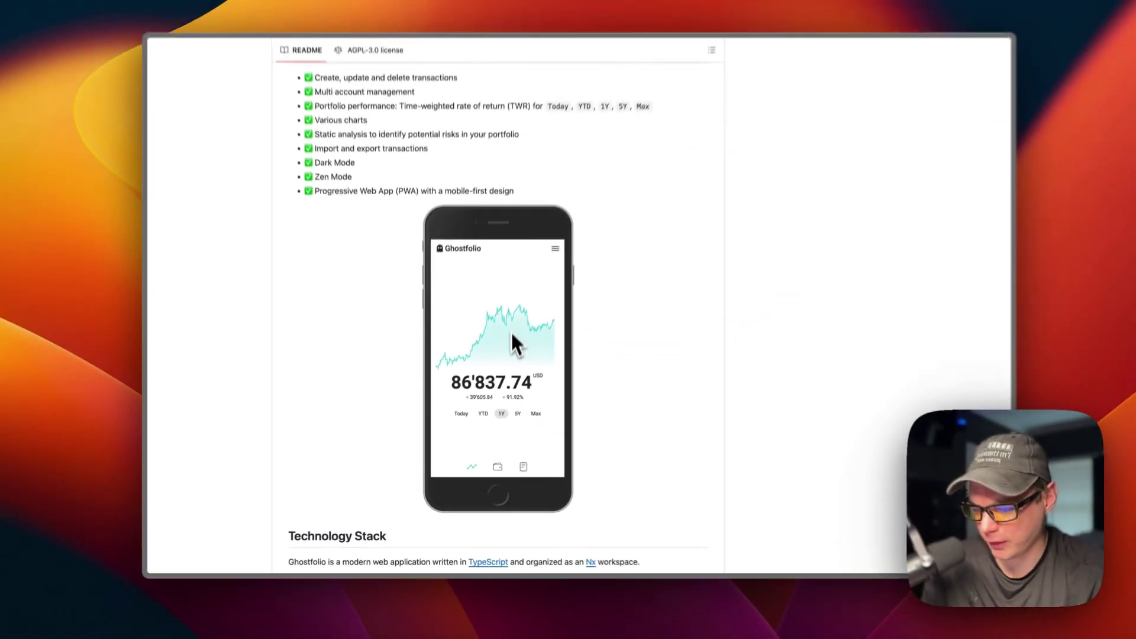
scroll(502, 436, "down", 3)
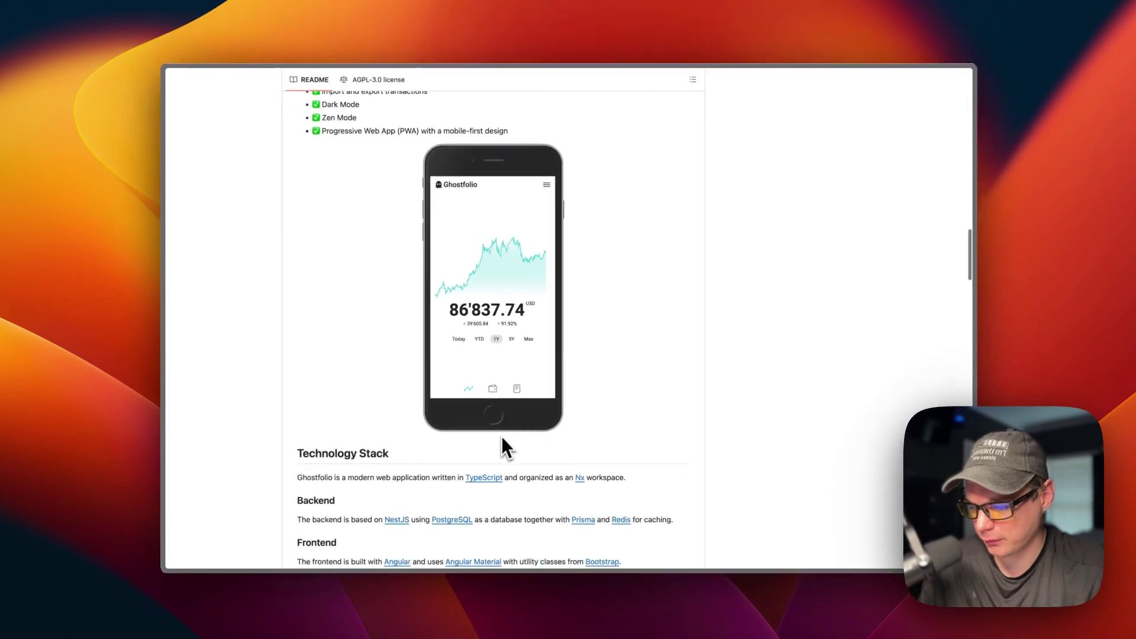
scroll(500, 448, "down", 10)
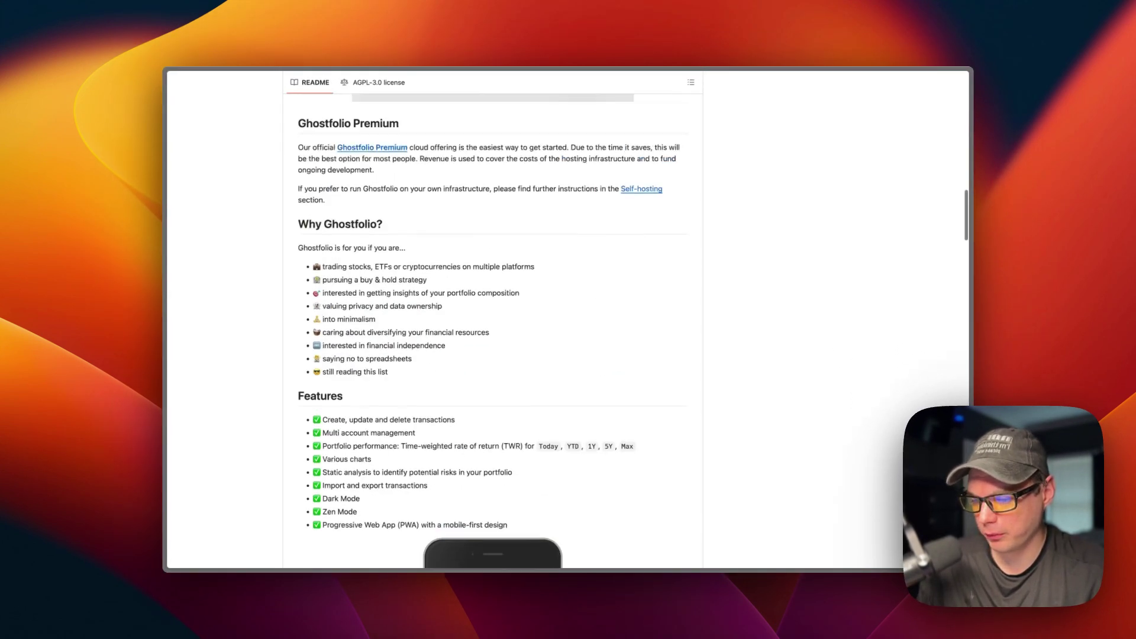
scroll(501, 450, "up", 10)
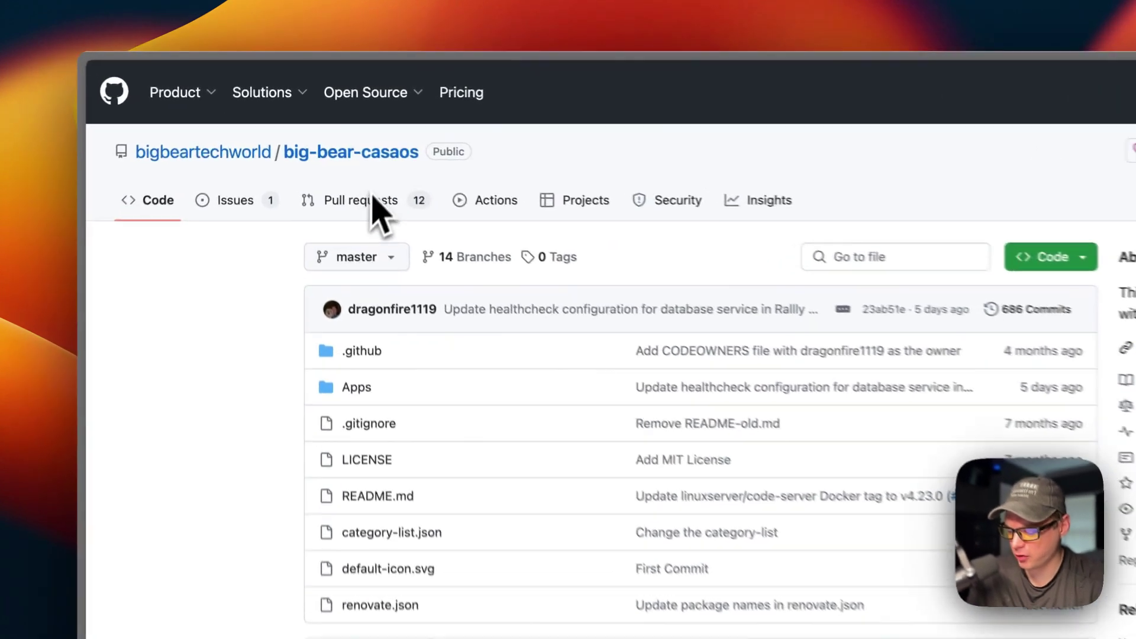
Look through the big-bear-casaos repository's README, including its table of available apps and the notes below it.
scroll(261, 350, "down", 1)
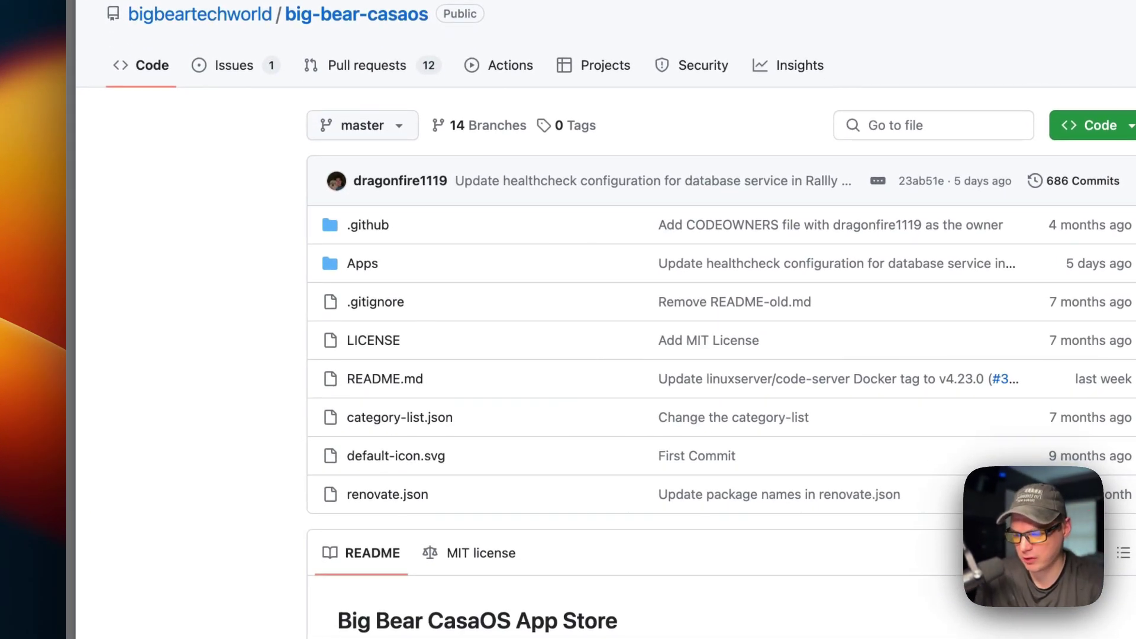
scroll(248, 340, "down", 1)
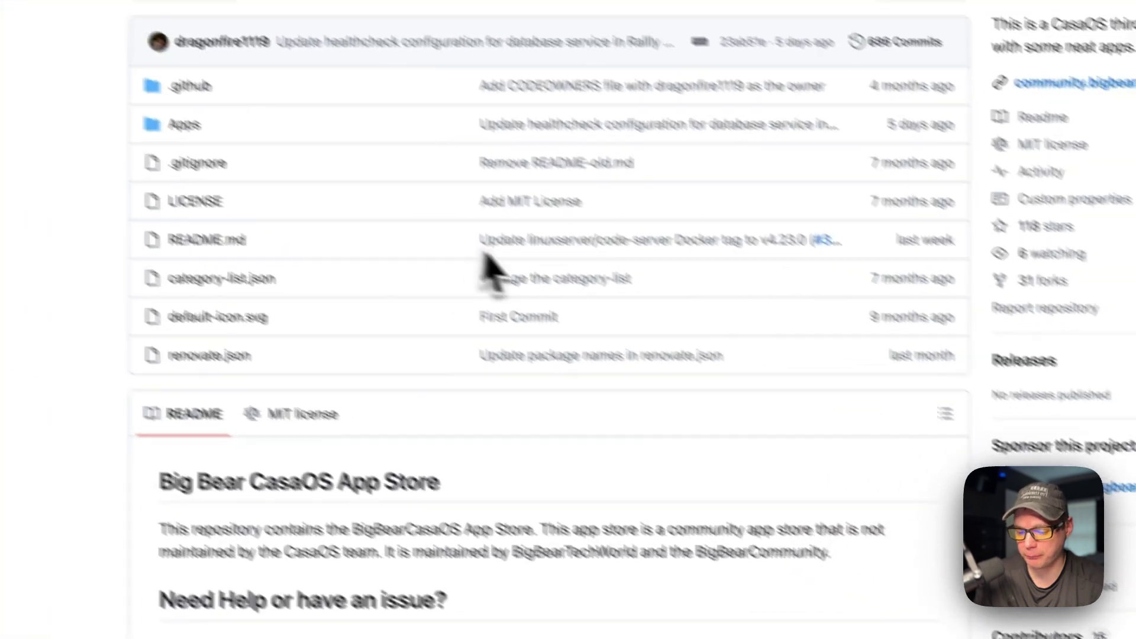
scroll(681, 296, "down", 3)
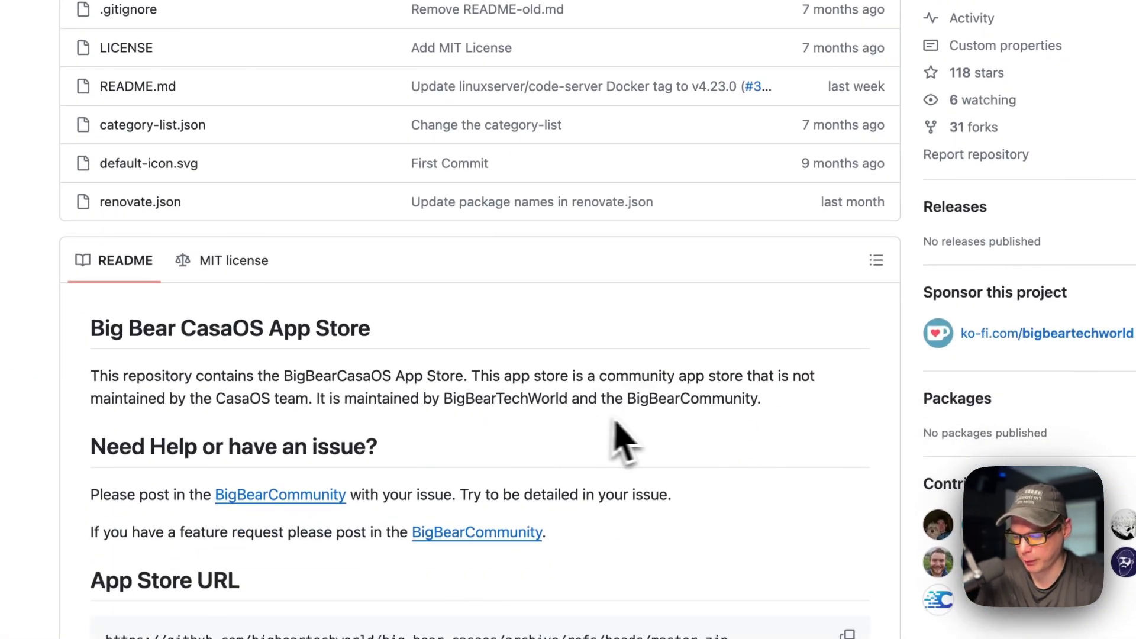
scroll(667, 464, "down", 20)
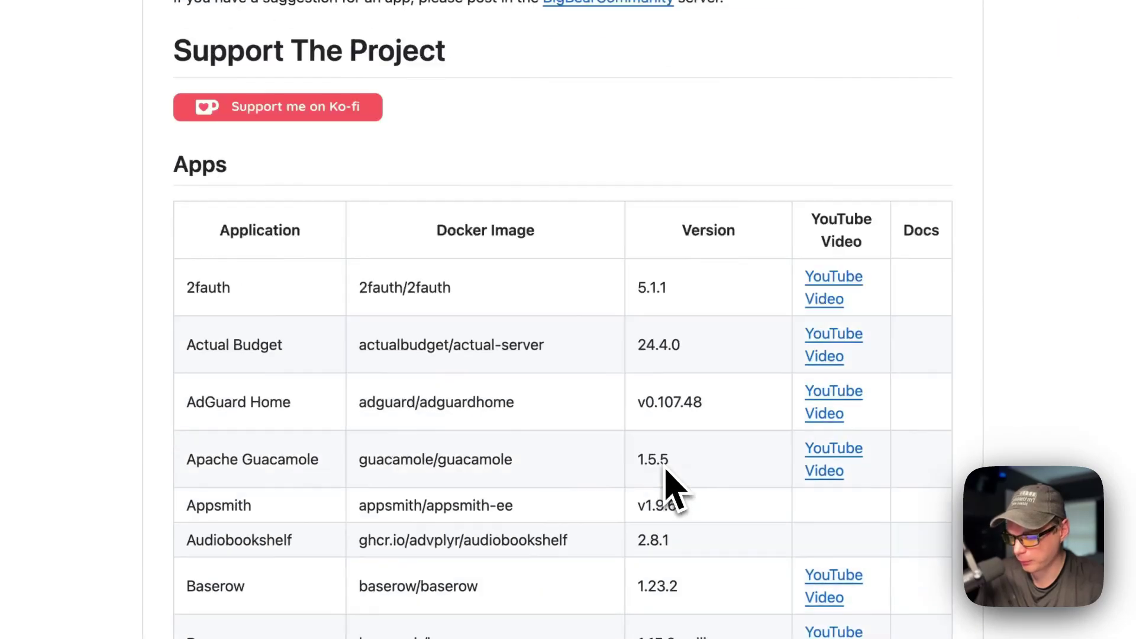
scroll(667, 474, "down", 20)
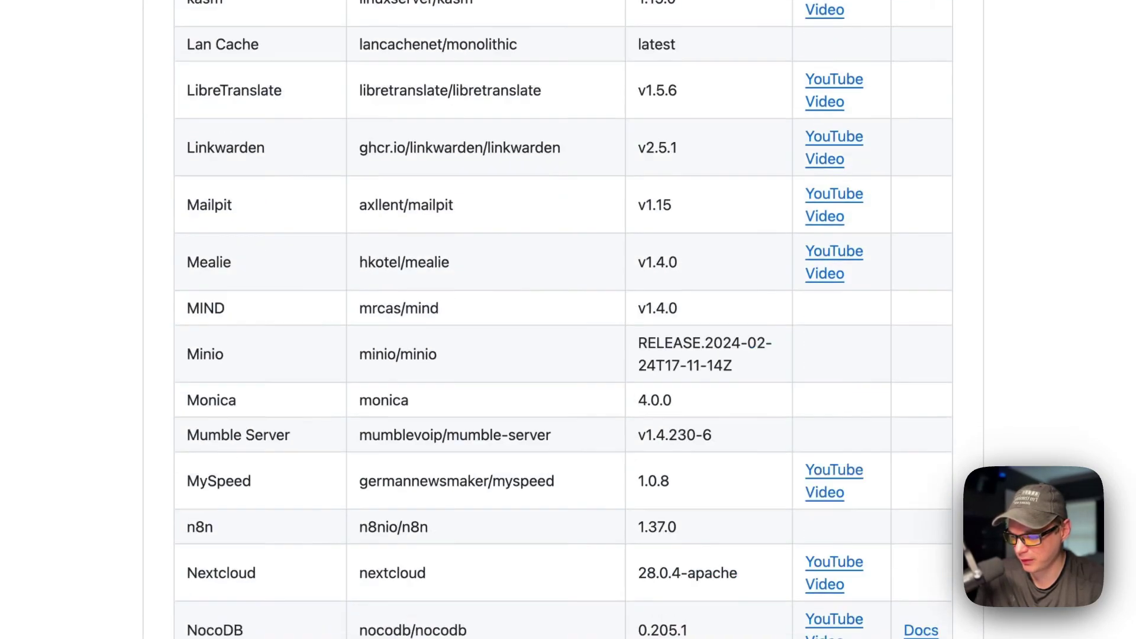
scroll(655, 455, "down", 20)
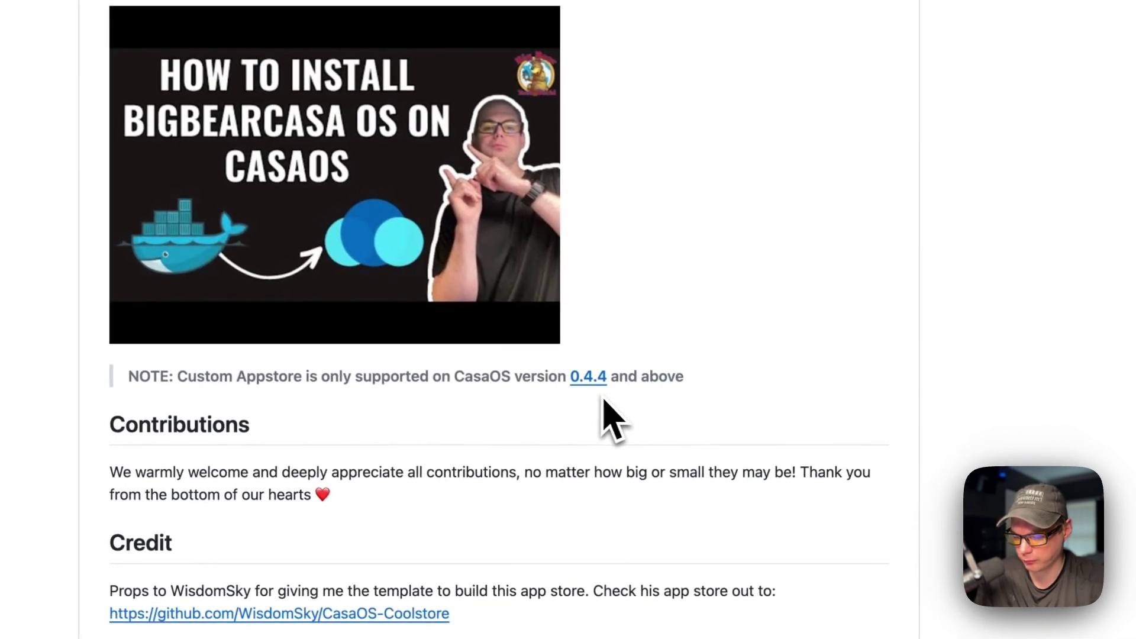
scroll(568, 240, "up", 20)
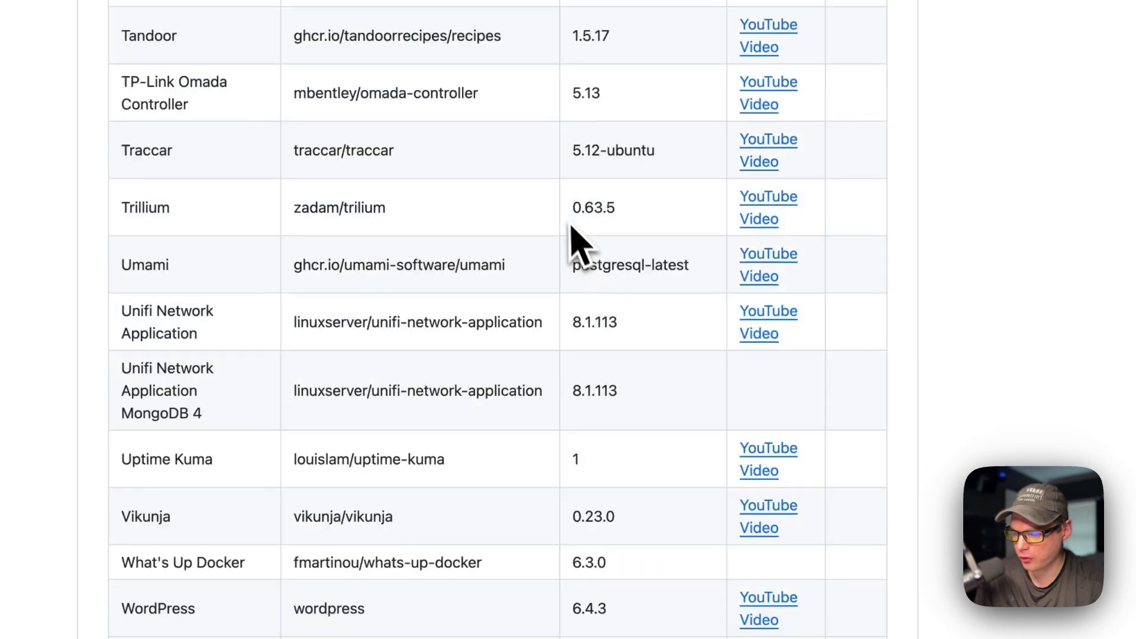
Copy the App Store URL from the big-bear-casaos README and add it as an app source in the CasaOS App Store.
scroll(562, 225, "up", 10)
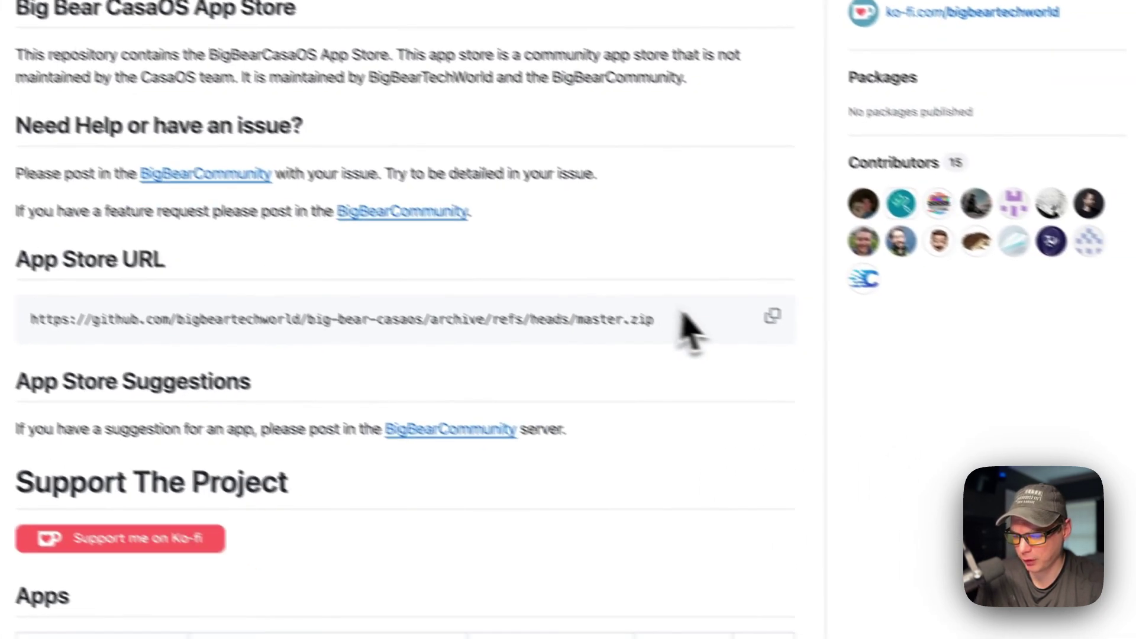
left_click(772, 316)
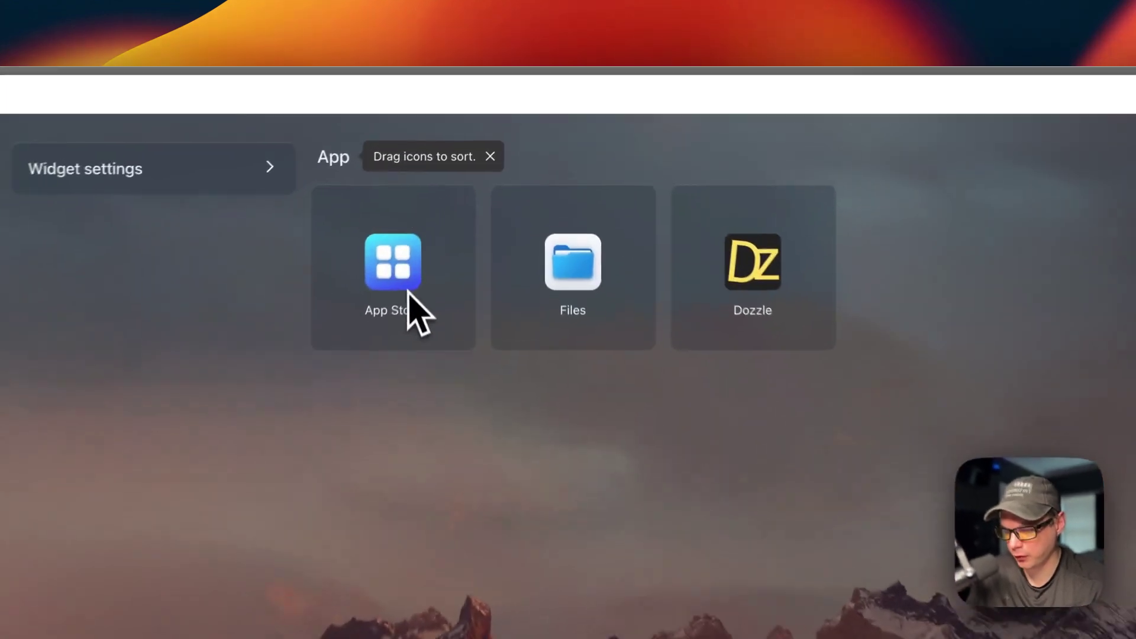
left_click(459, 184)
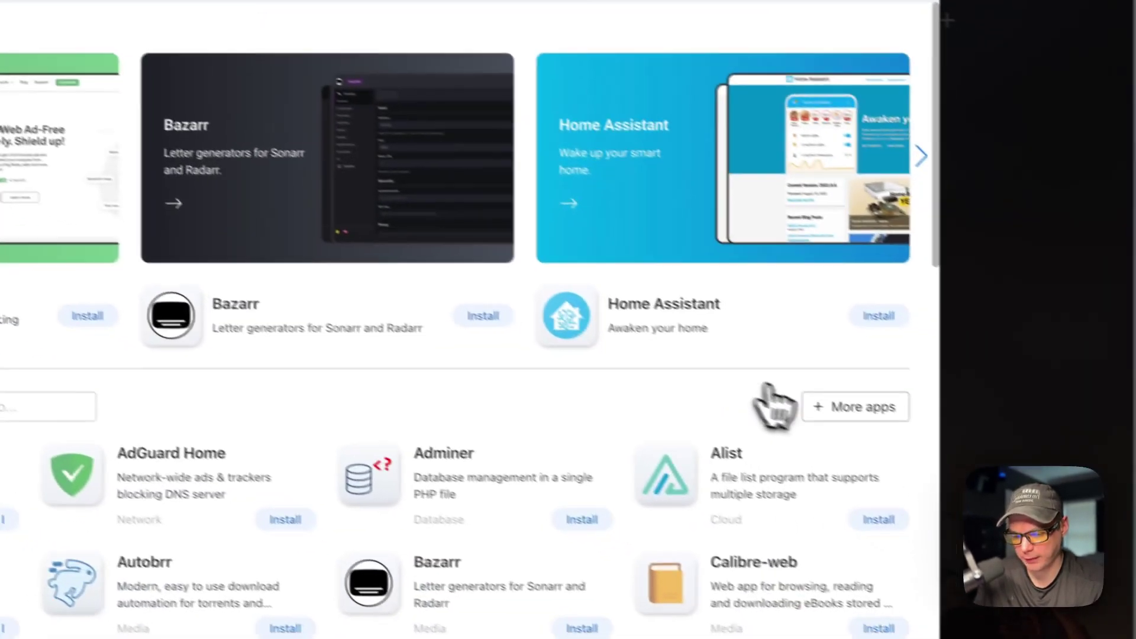
left_click(1050, 523)
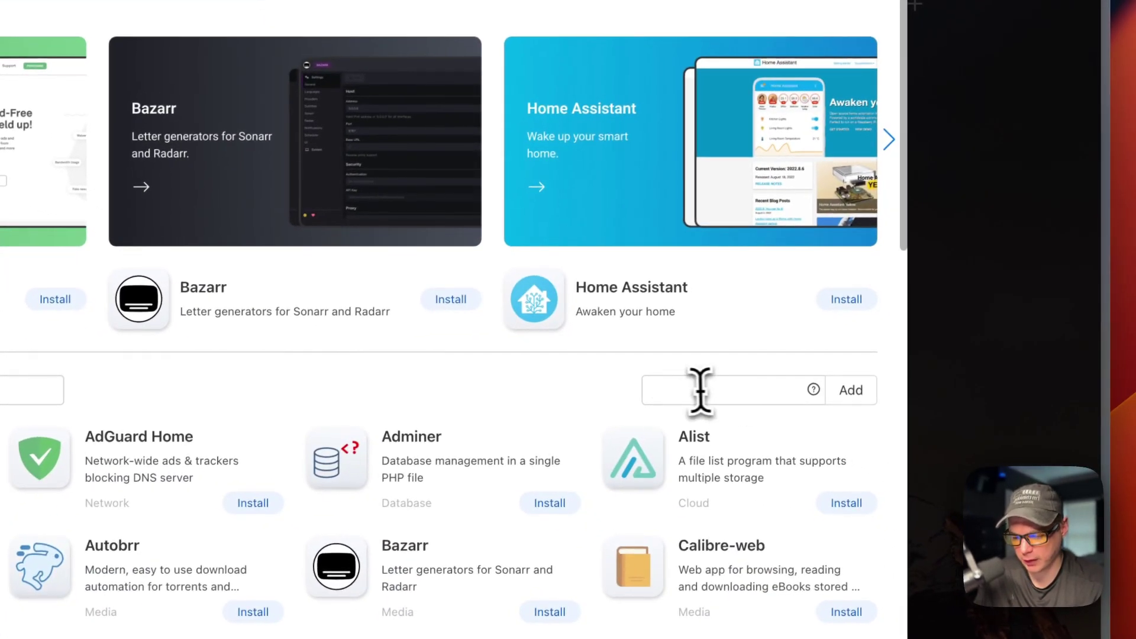
key("super+v")
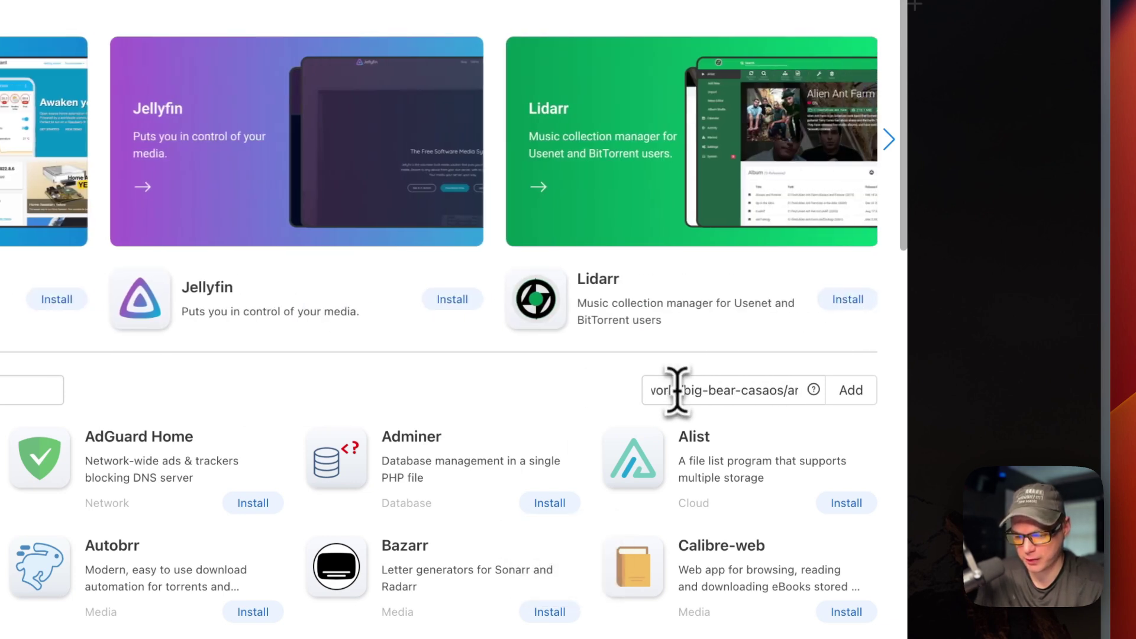
left_click(840, 396)
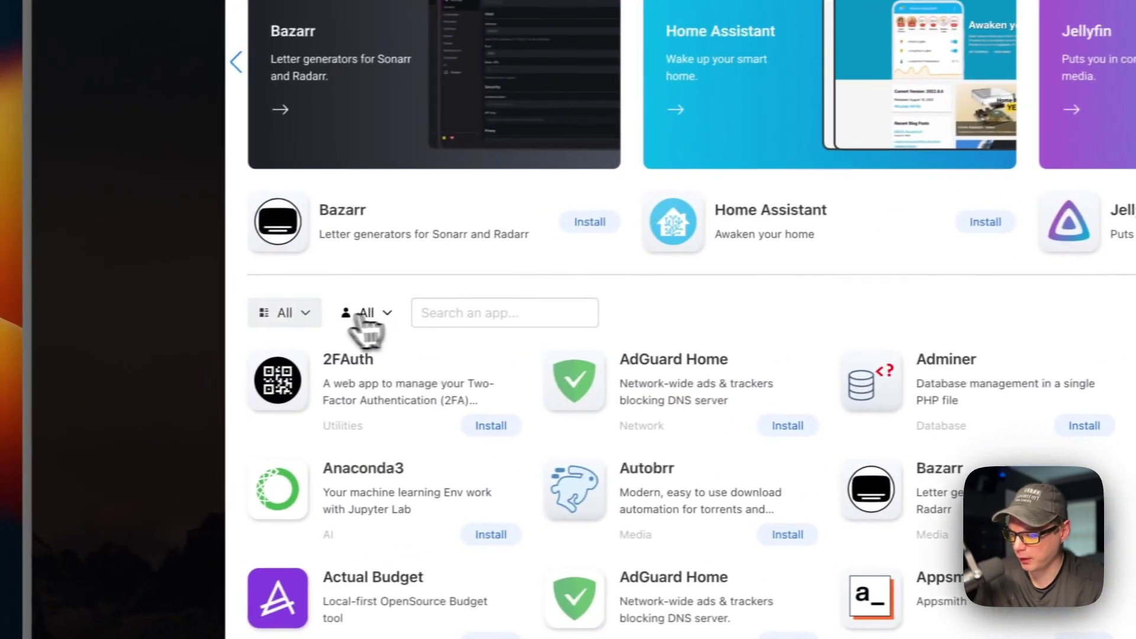
Reload CasaOS, filter the App Store to the BigBearCasaOS category and browse its apps.
left_click(284, 312)
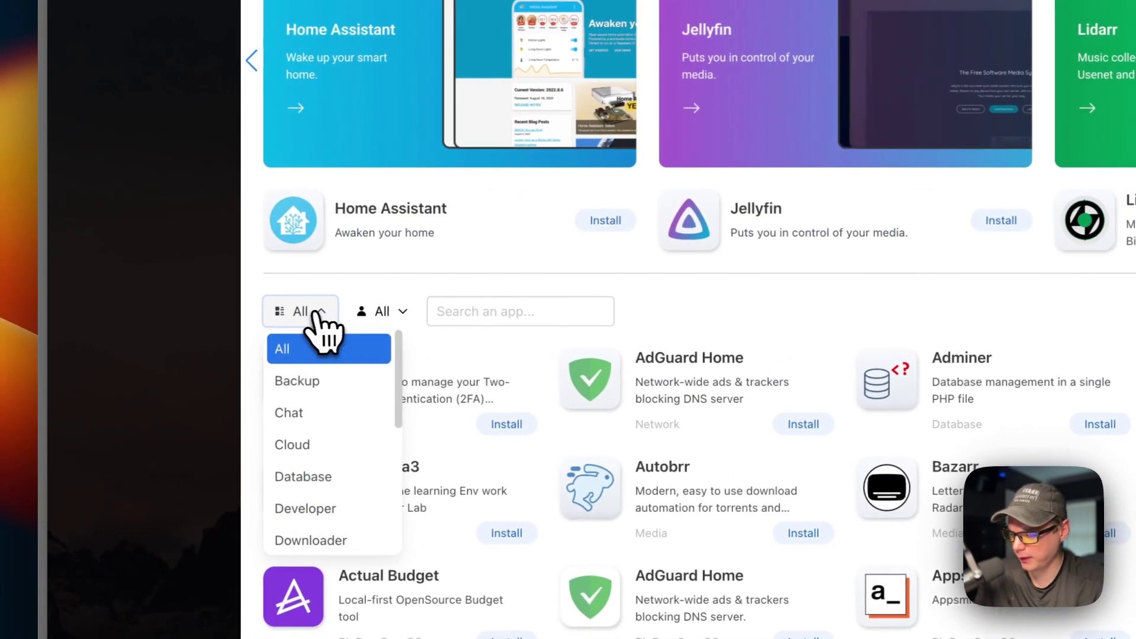
key("super+r")
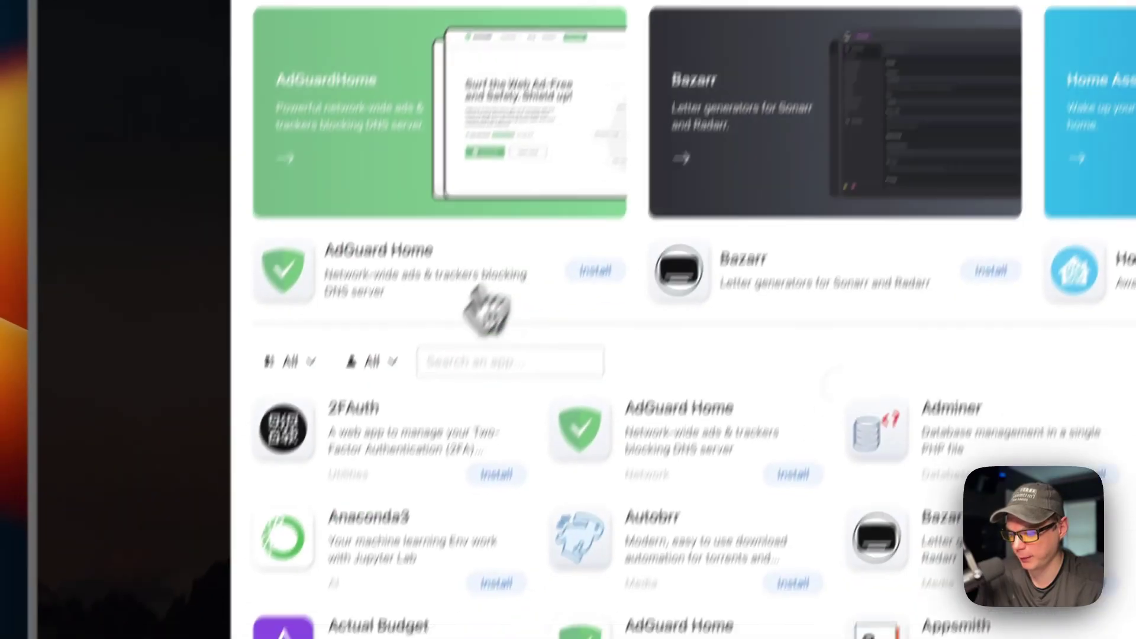
left_click(304, 361)
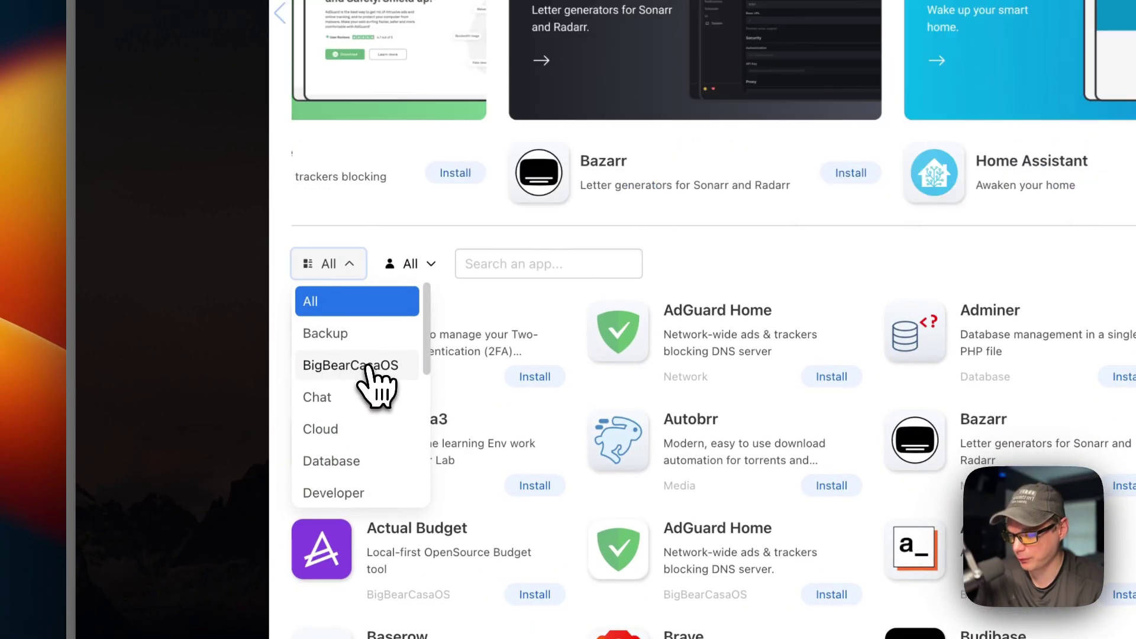
left_click(351, 367)
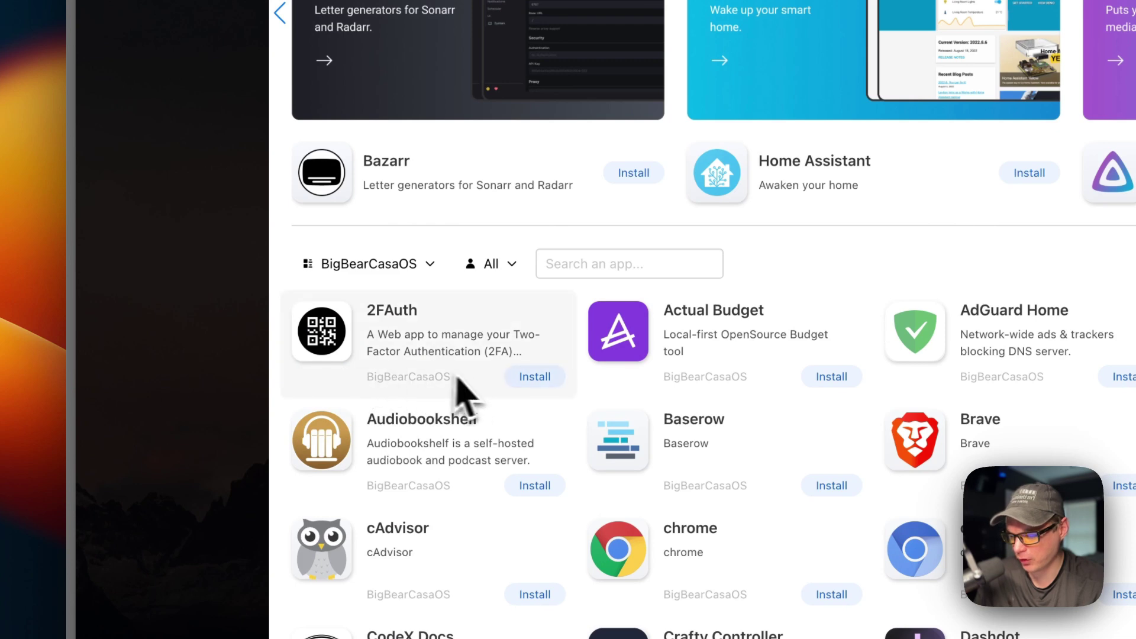
scroll(503, 388, "down", 10)
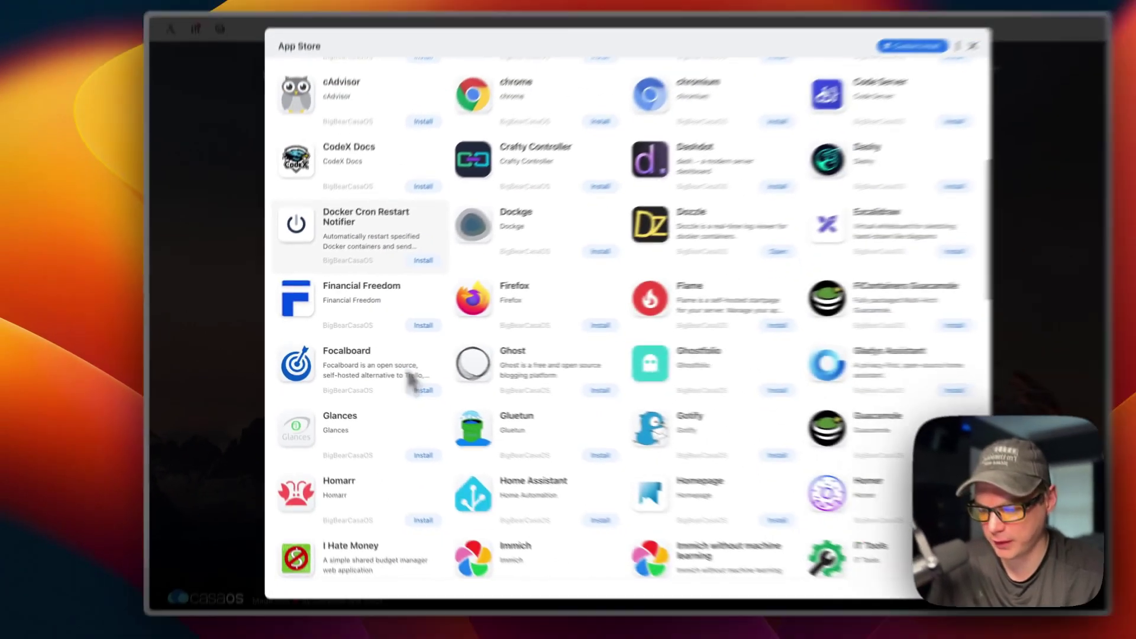
scroll(385, 374, "down", 12)
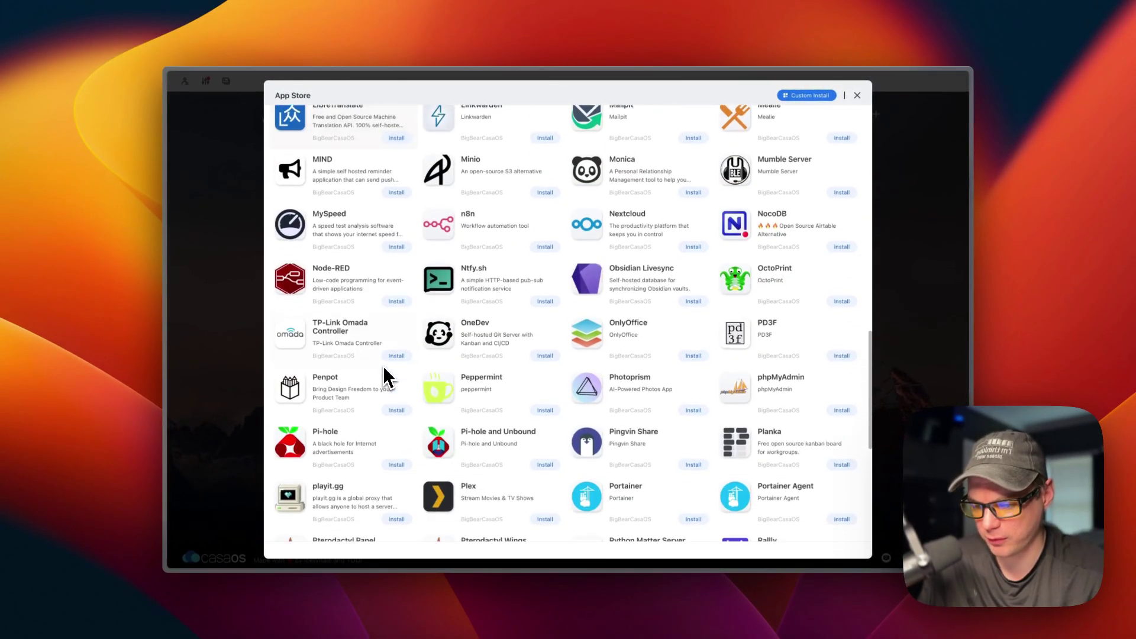
scroll(382, 366, "down", 4)
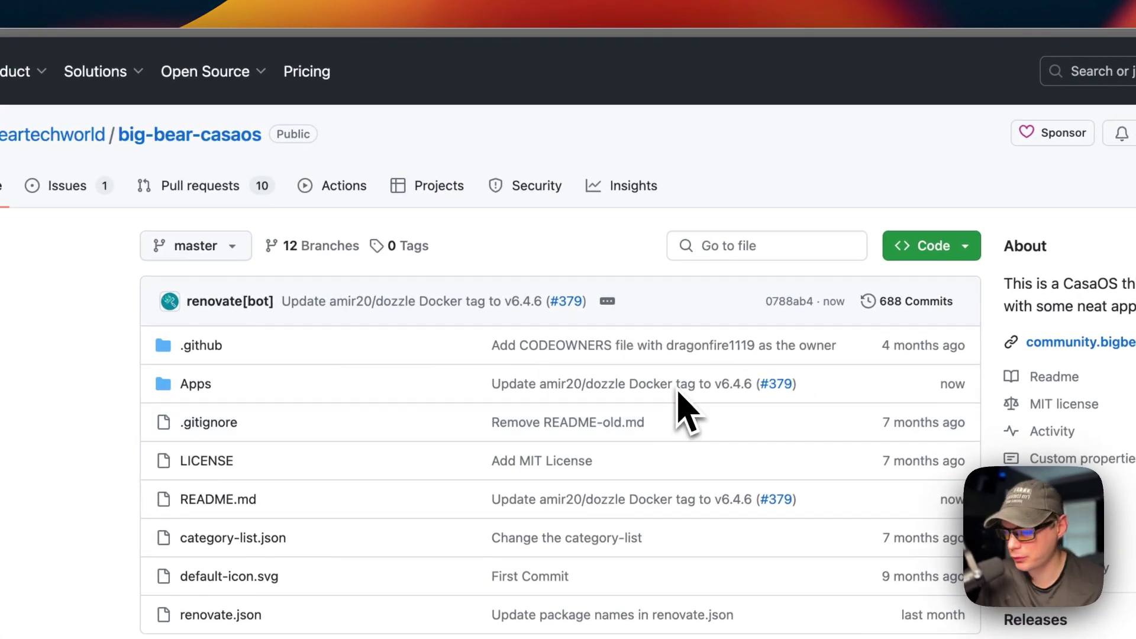
In the big-bear-casaos GitHub repository, search for ghostfolio, open Apps/ghostfolio/docker-compose.yml and highlight its stack name line.
left_click(720, 244)
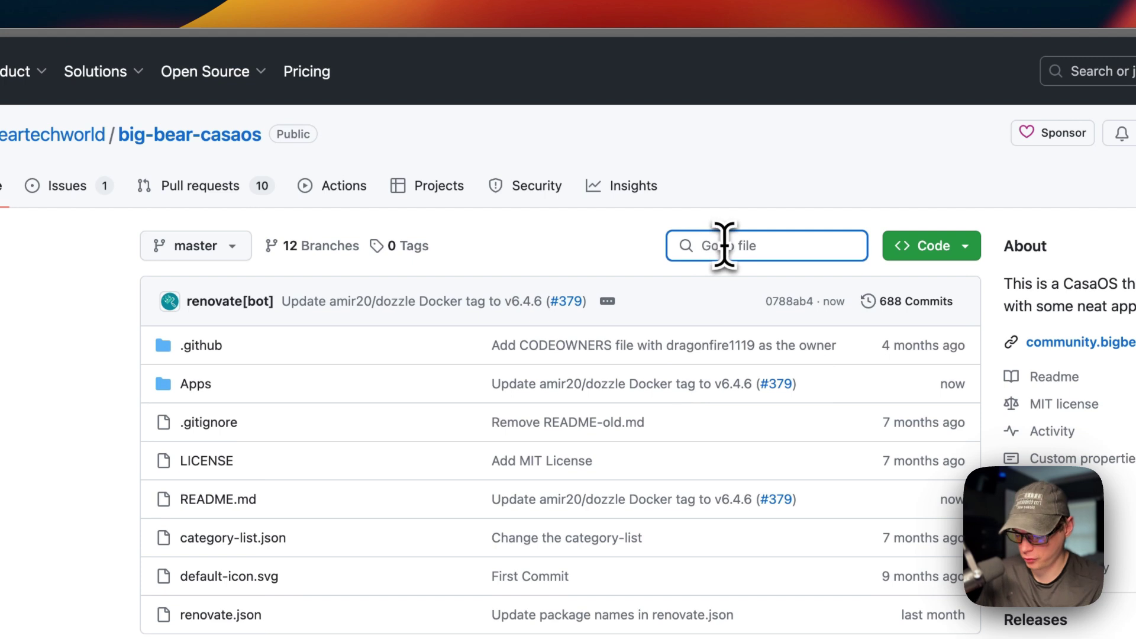
type("ghostfo")
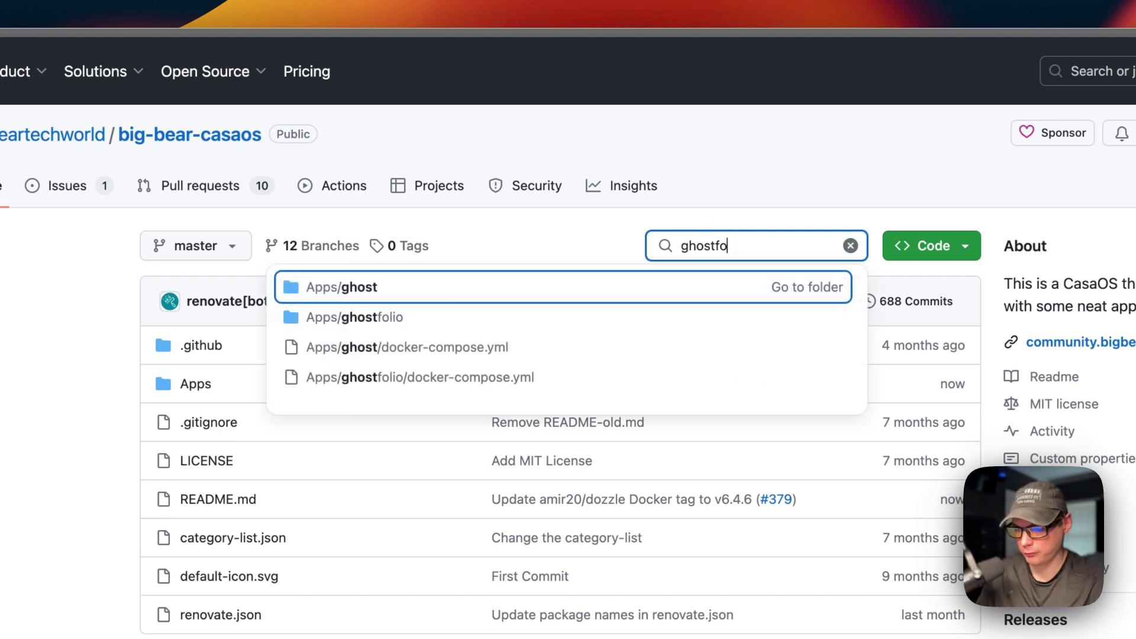
type("lio")
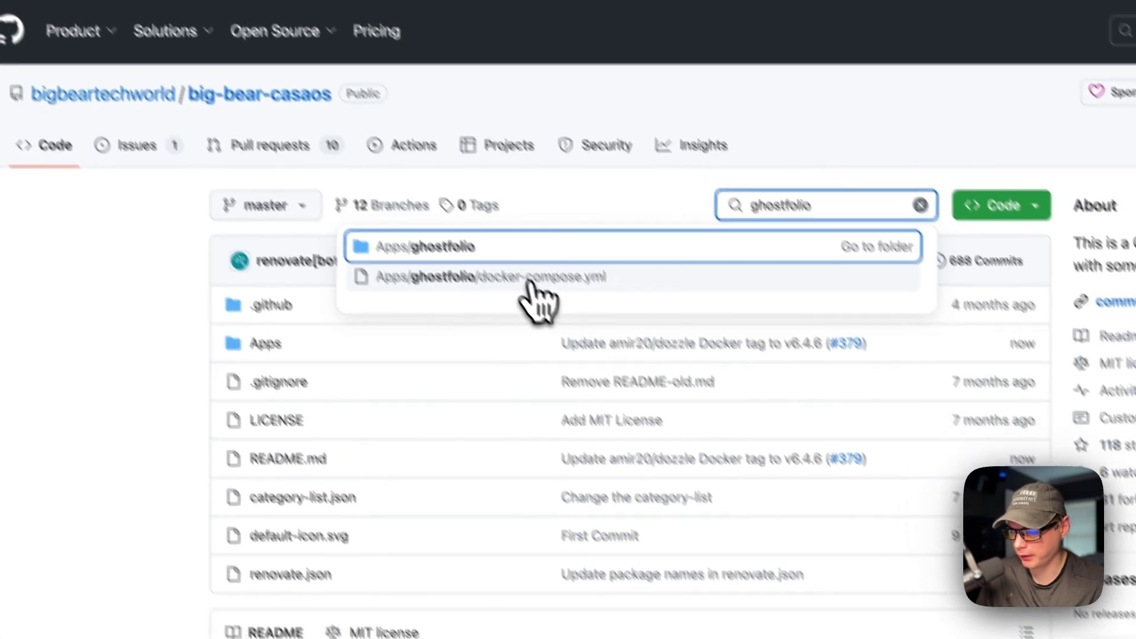
left_click(566, 319)
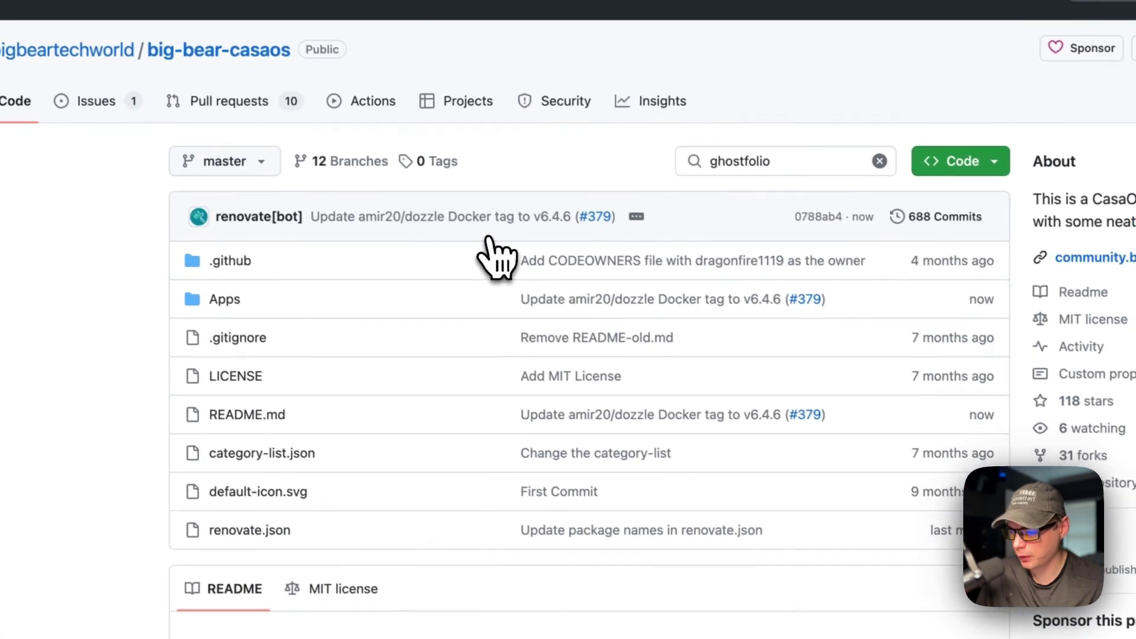
left_click_drag(338, 353, 548, 355)
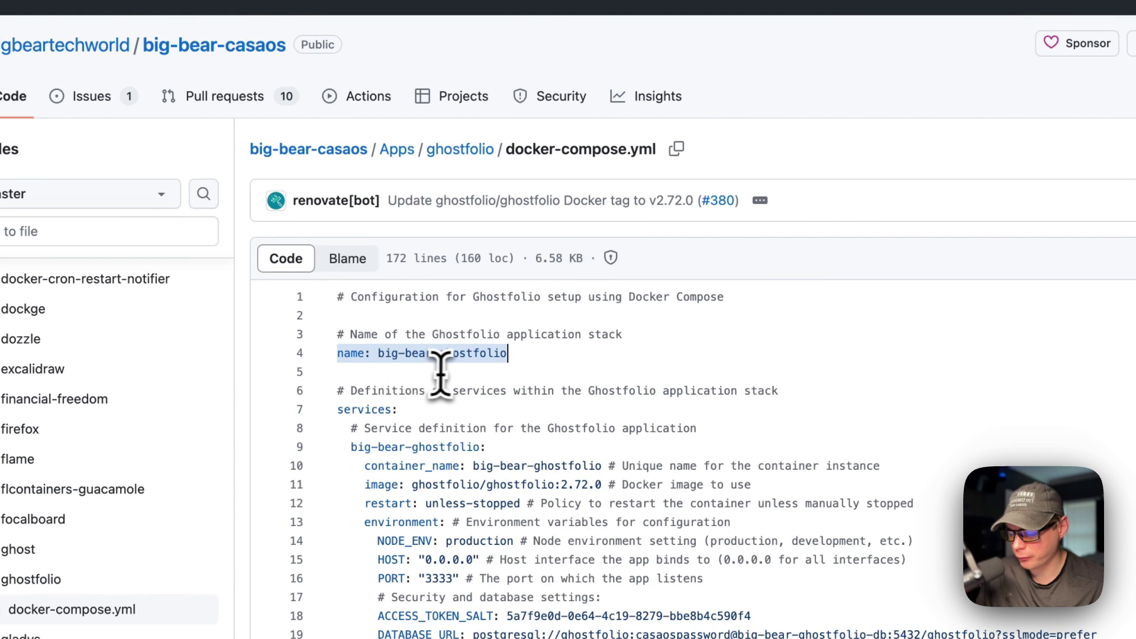
Examine the big-bear-ghostfolio service definition in docker-compose.yml, highlighting its container name, image, version tag and restart policy.
scroll(440, 370, "down", 3)
left_click_drag(348, 308, 430, 308)
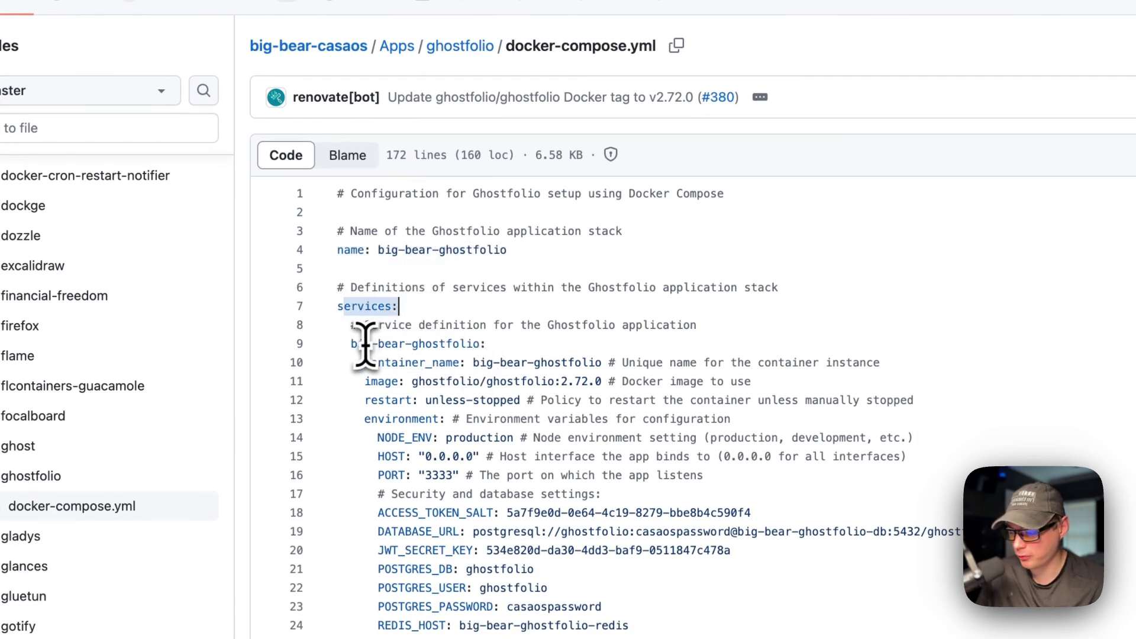
left_click_drag(353, 343, 474, 344)
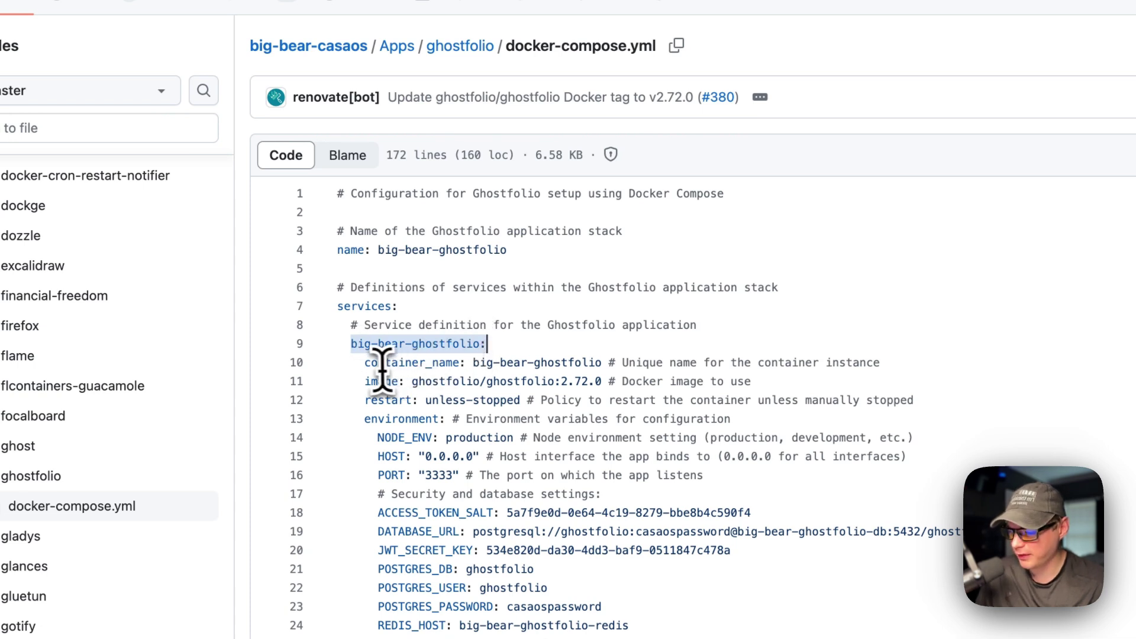
left_click_drag(365, 362, 709, 367)
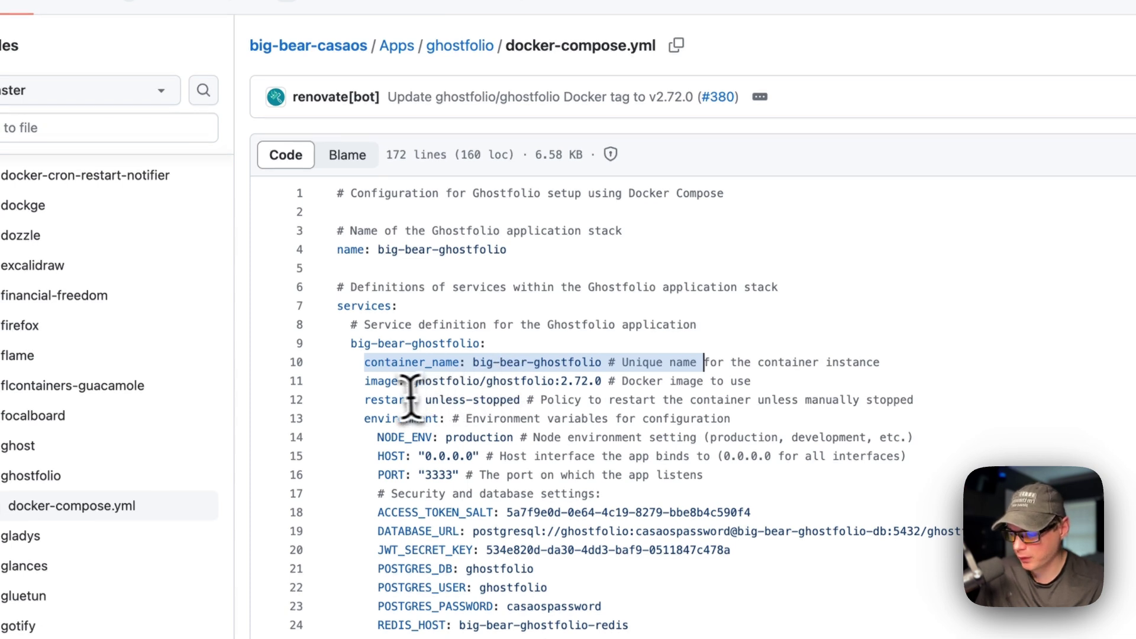
left_click_drag(365, 381, 751, 381)
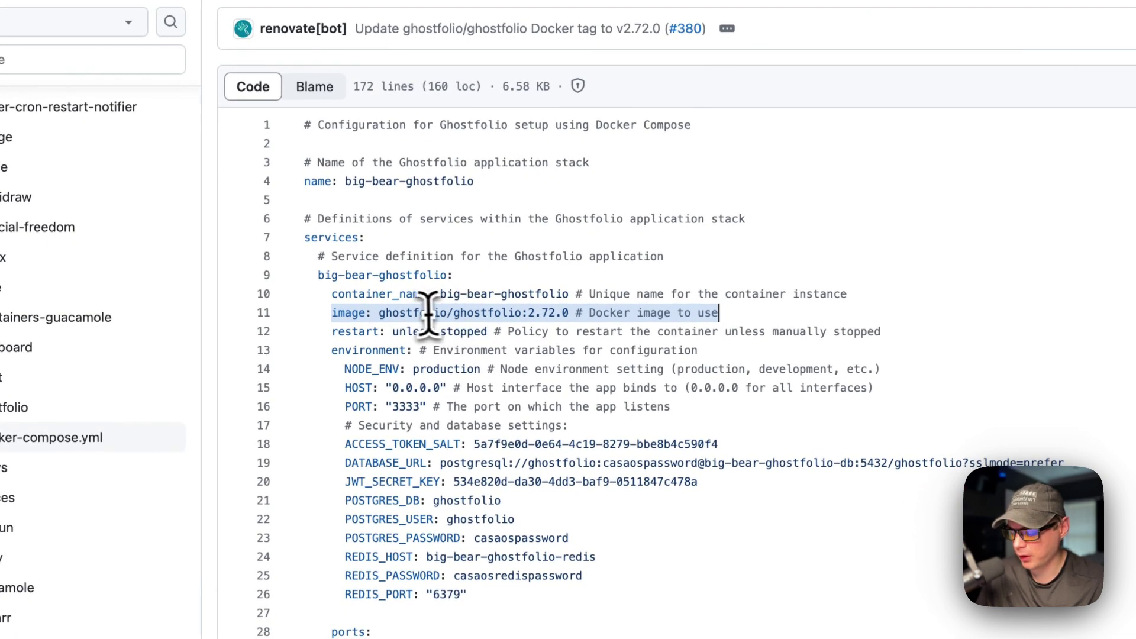
left_click(378, 316)
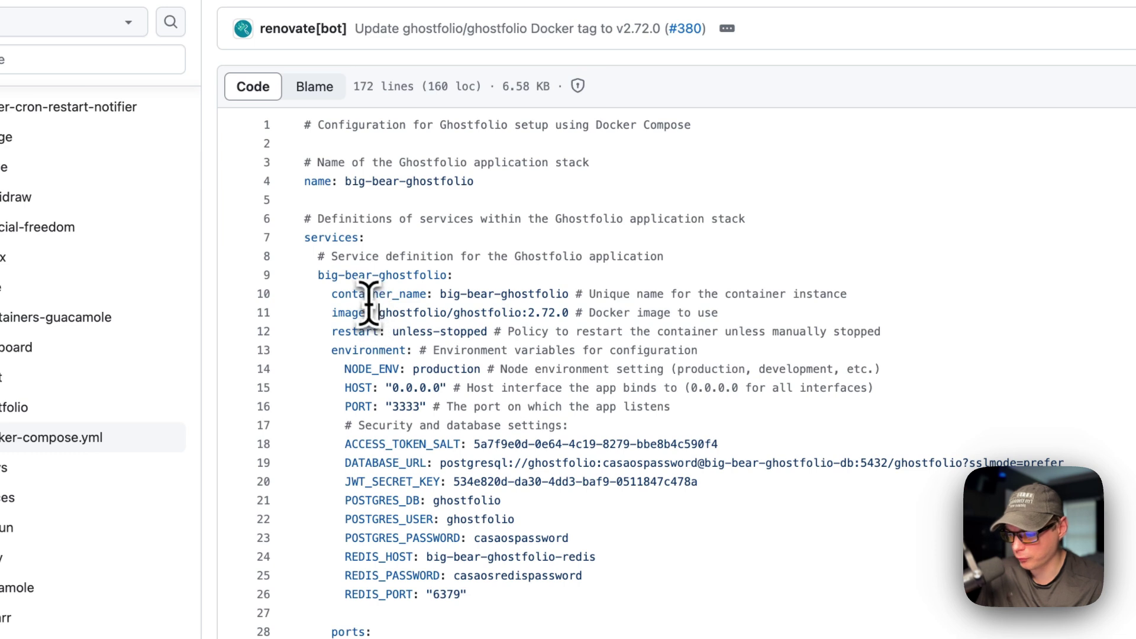
left_click_drag(385, 314, 512, 313)
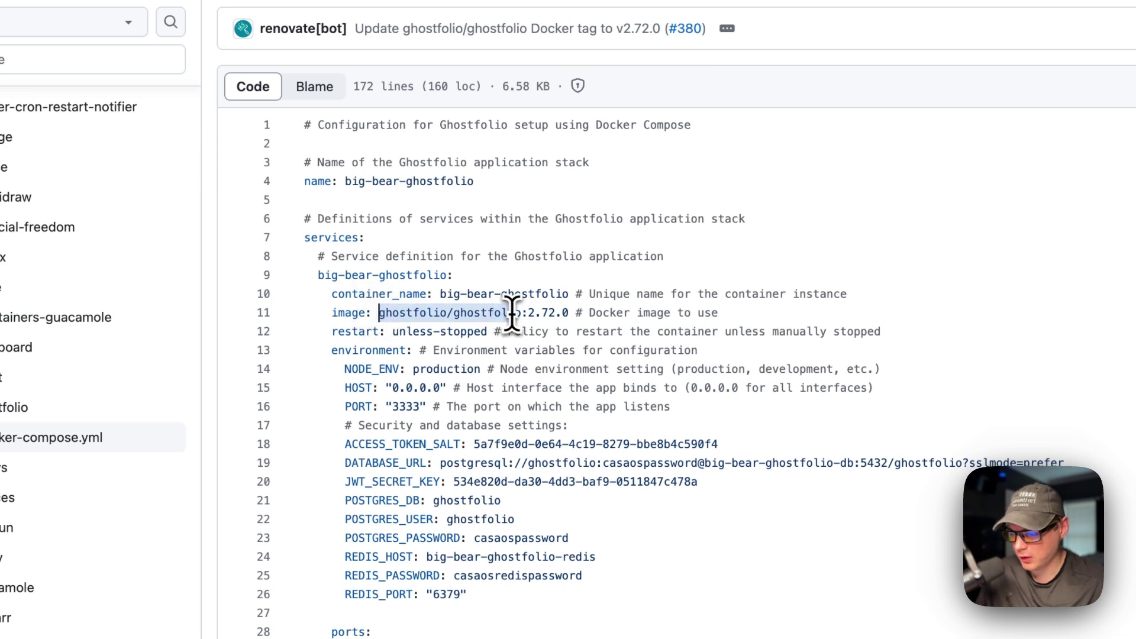
left_click(539, 316)
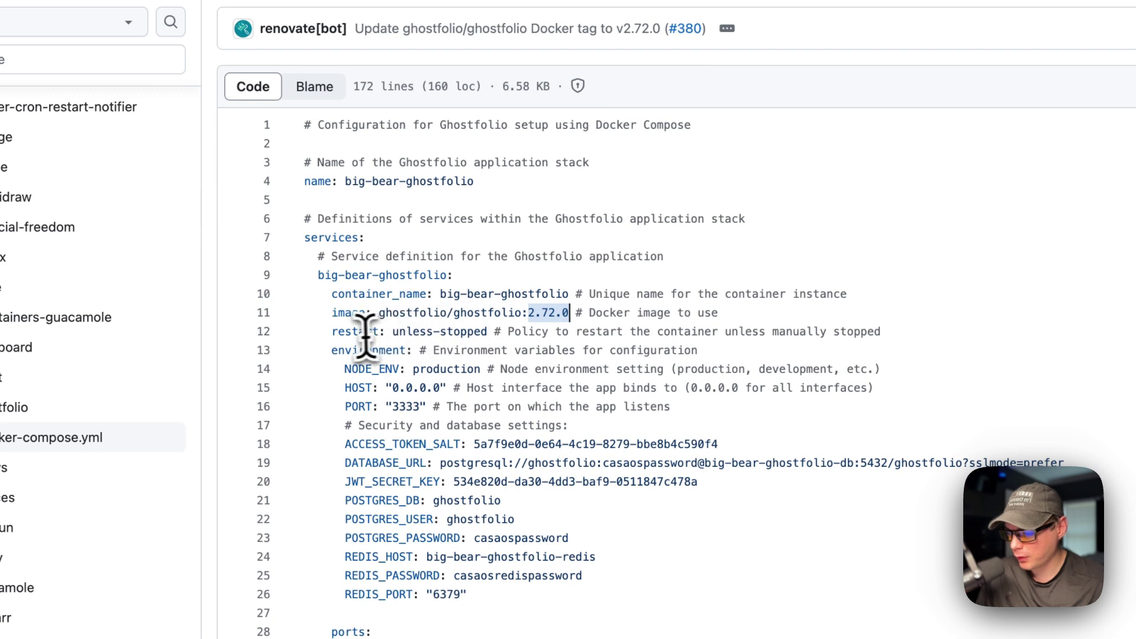
left_click_drag(332, 333, 739, 340)
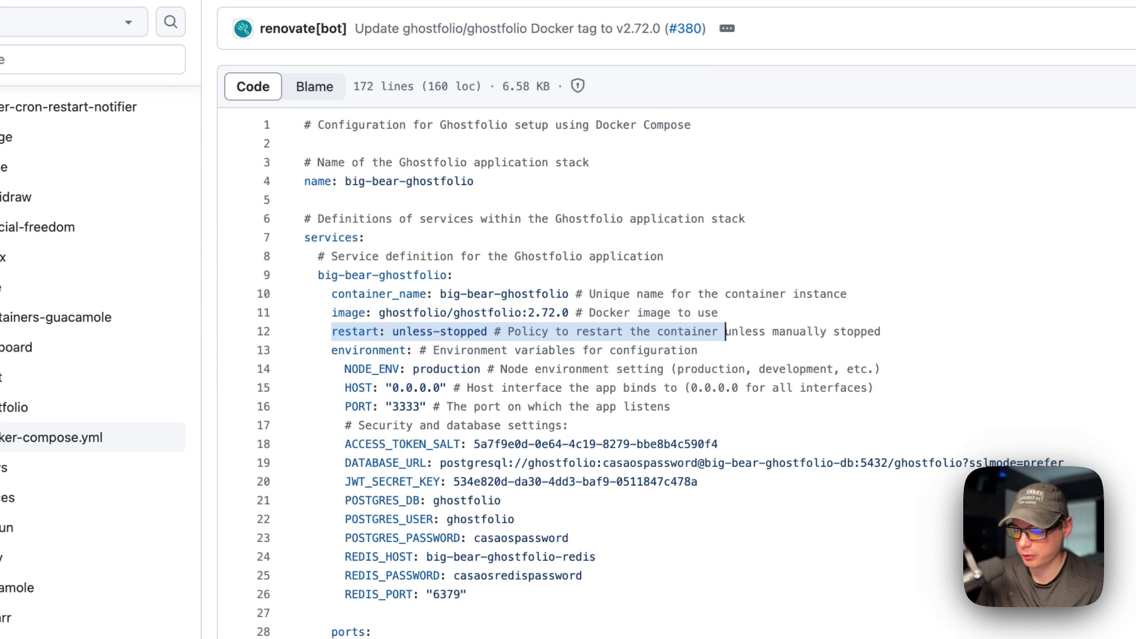
Review the Ghostfolio service's environment block, highlighting the NODE_ENV value, ACCESS_TOKEN_SALT and DATABASE_URL.
left_click_drag(332, 351, 485, 590)
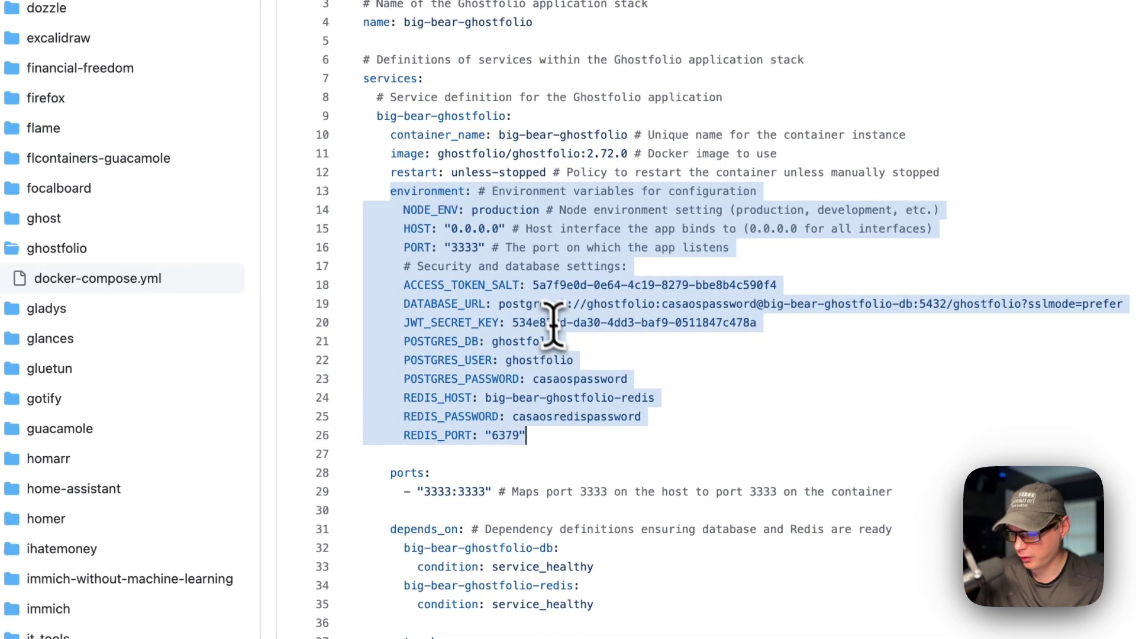
double_click(509, 210)
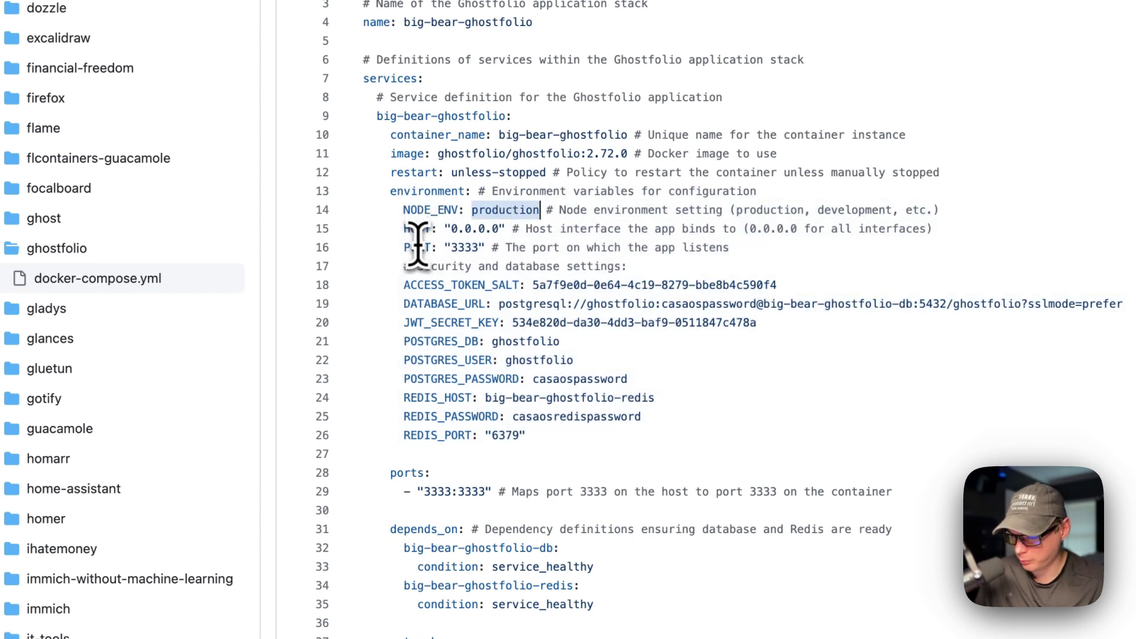
double_click(421, 286)
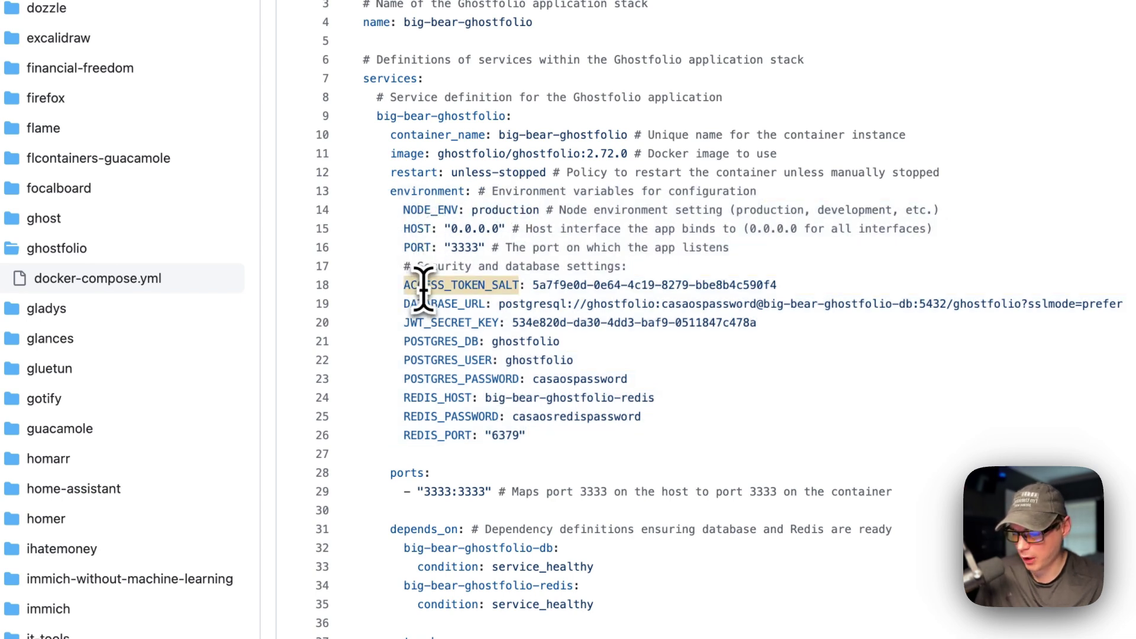
double_click(429, 304)
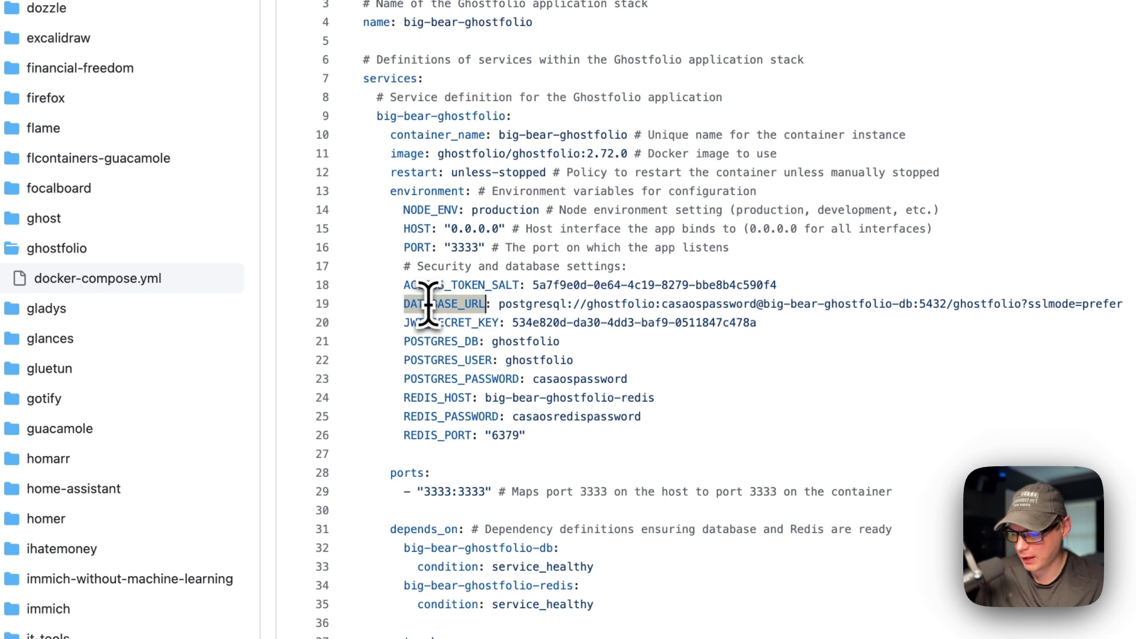
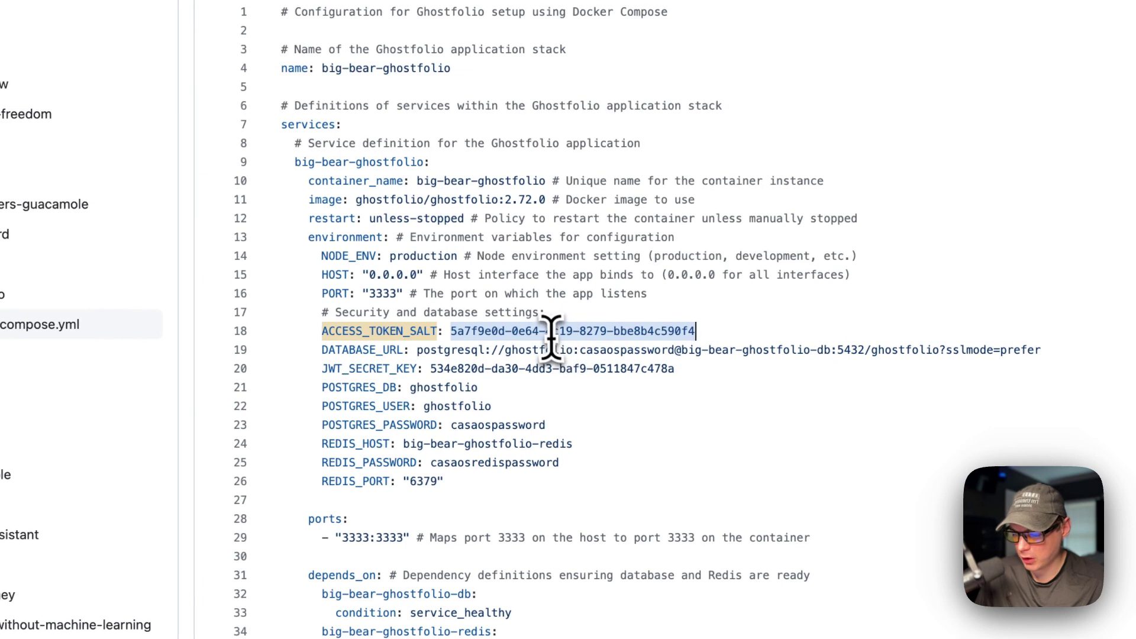
left_click(550, 331)
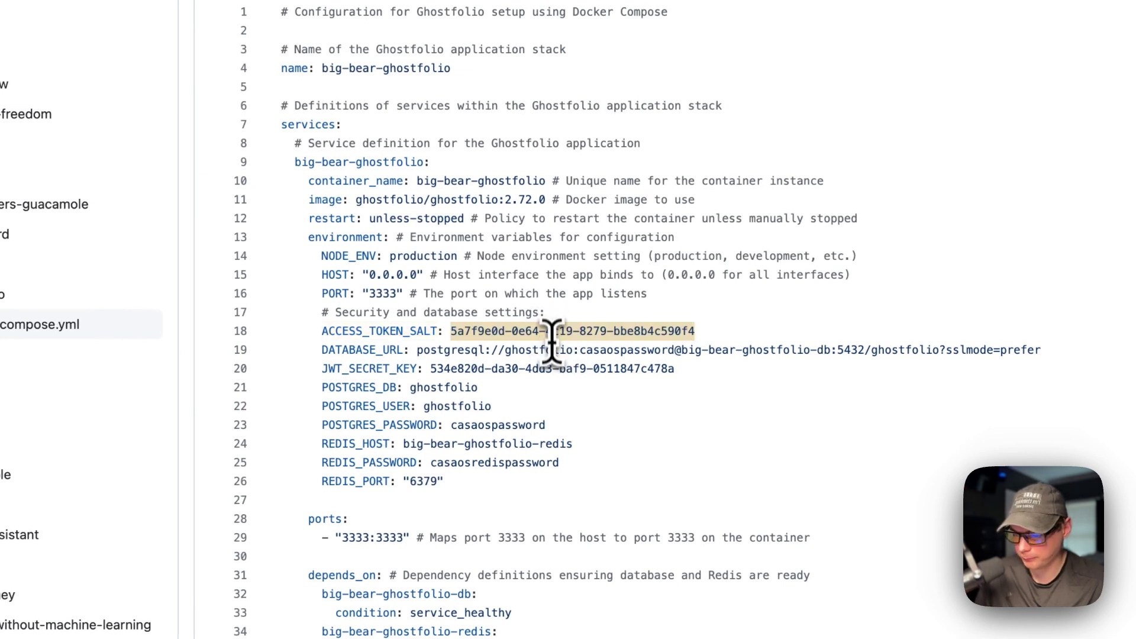
scroll(552, 384, "down", 3)
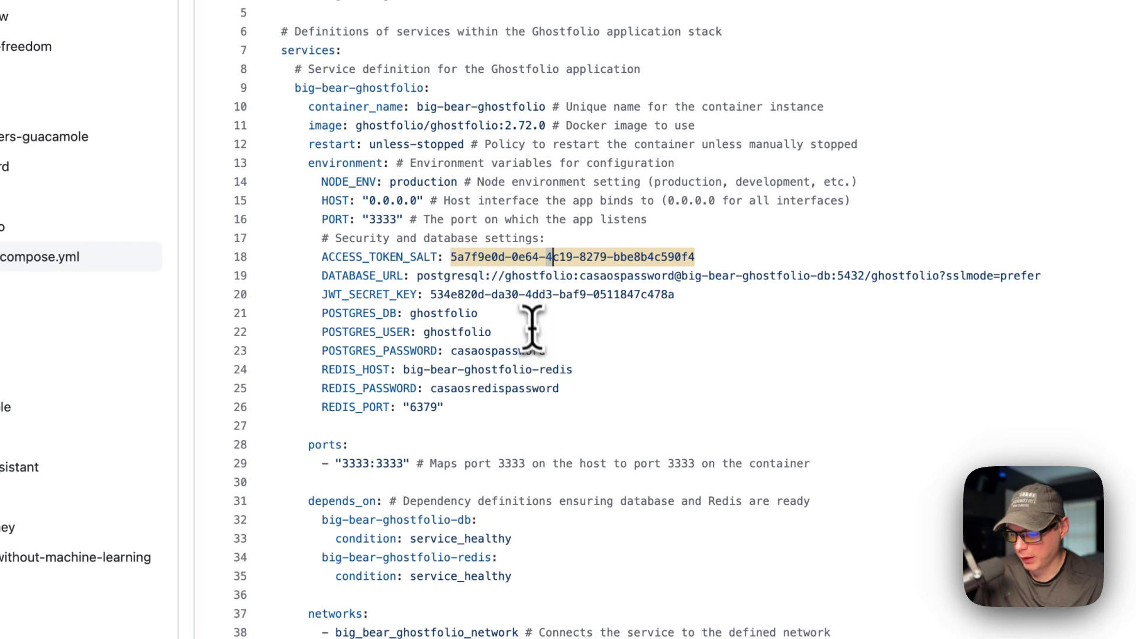
Examine the Ghostfolio service's ports section, highlighting the container and host sides of the mapping.
scroll(529, 296, "down", 8)
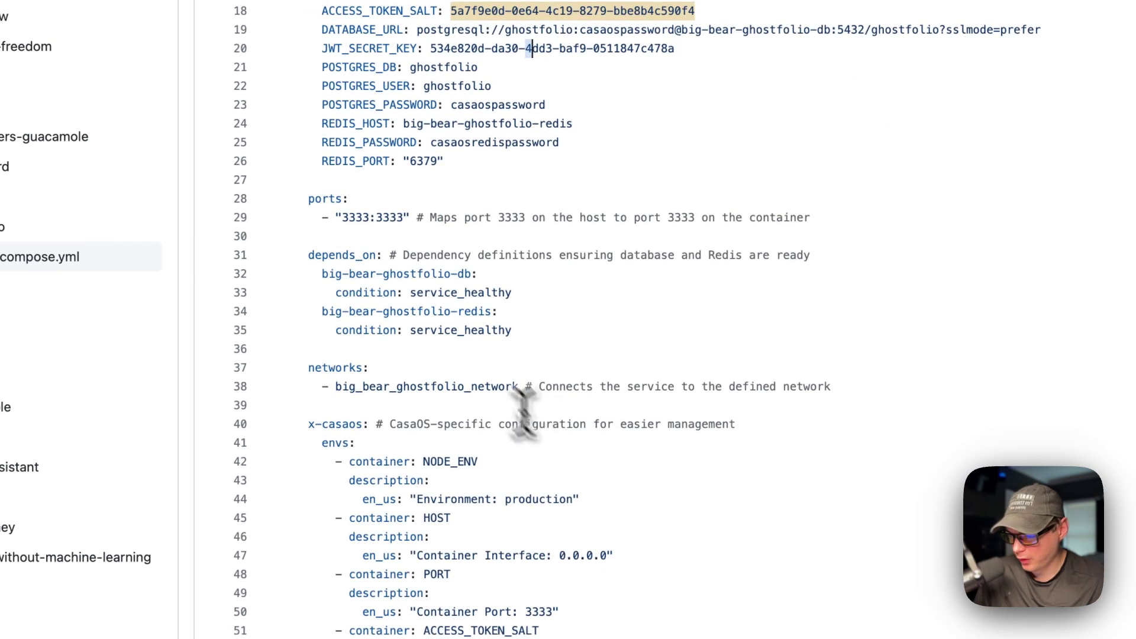
left_click(548, 348, "shift")
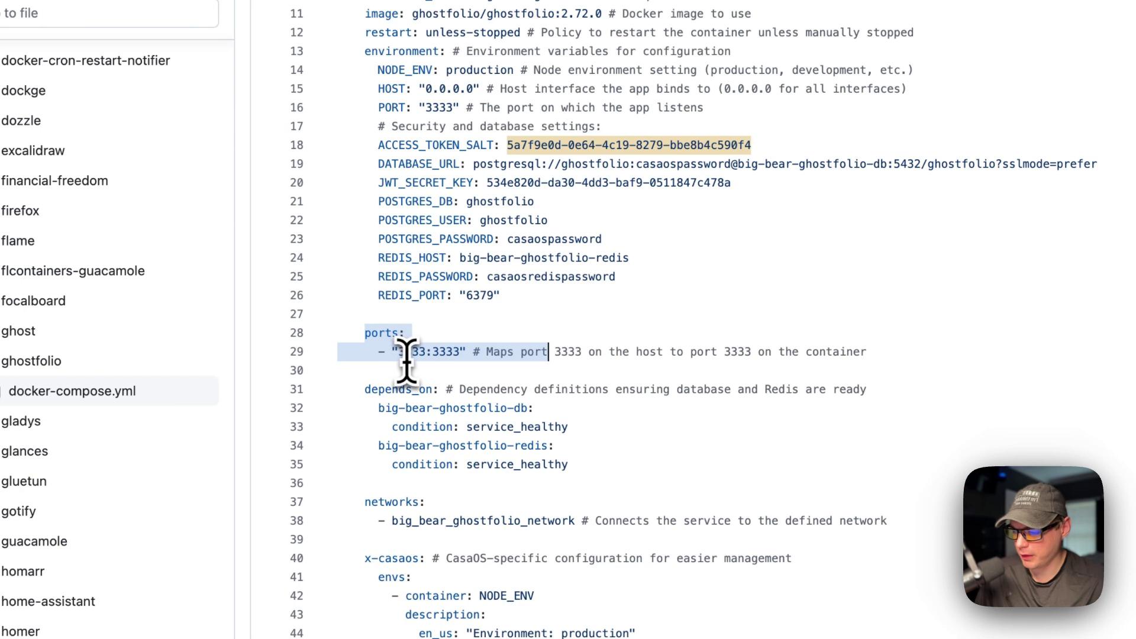
left_click_drag(426, 352, 412, 351)
left_click(448, 352)
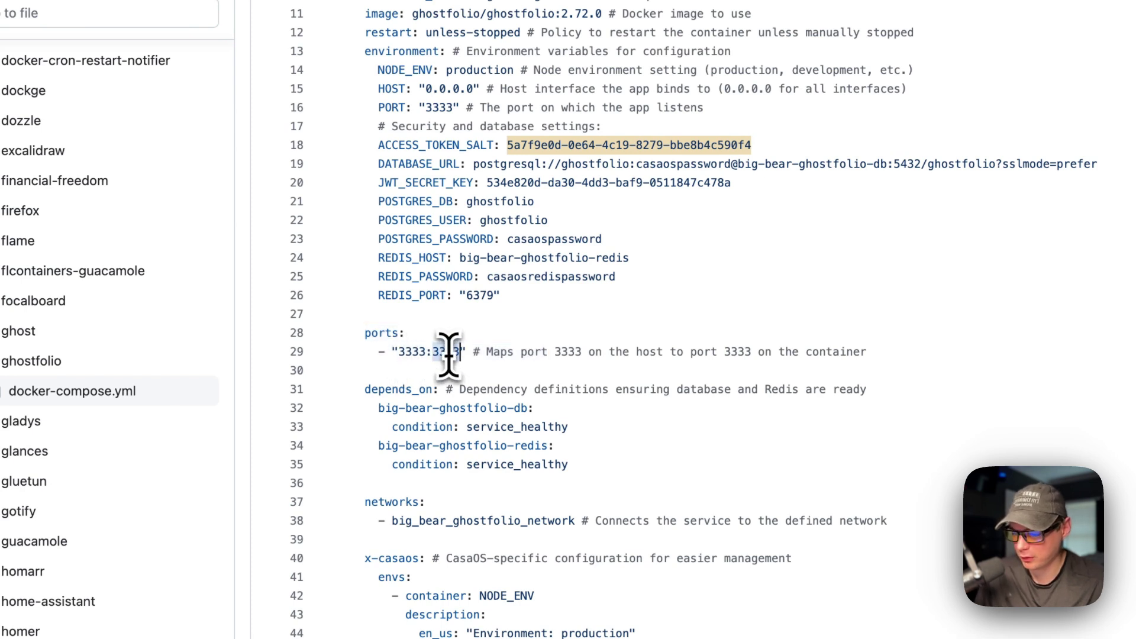
left_click_drag(412, 352, 398, 351)
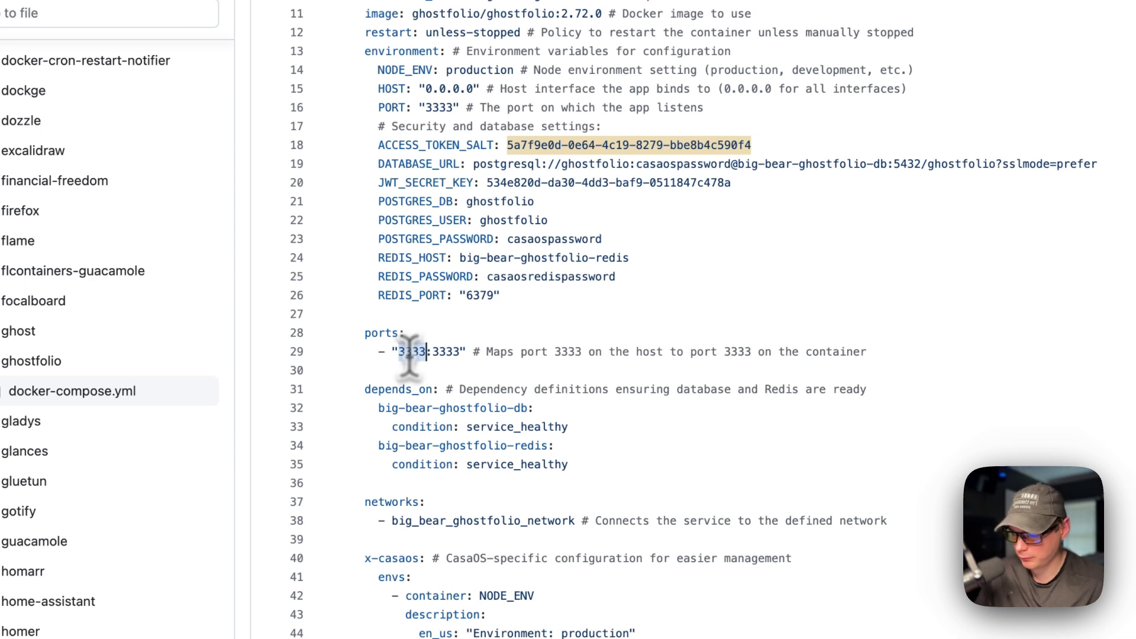
left_click(440, 354)
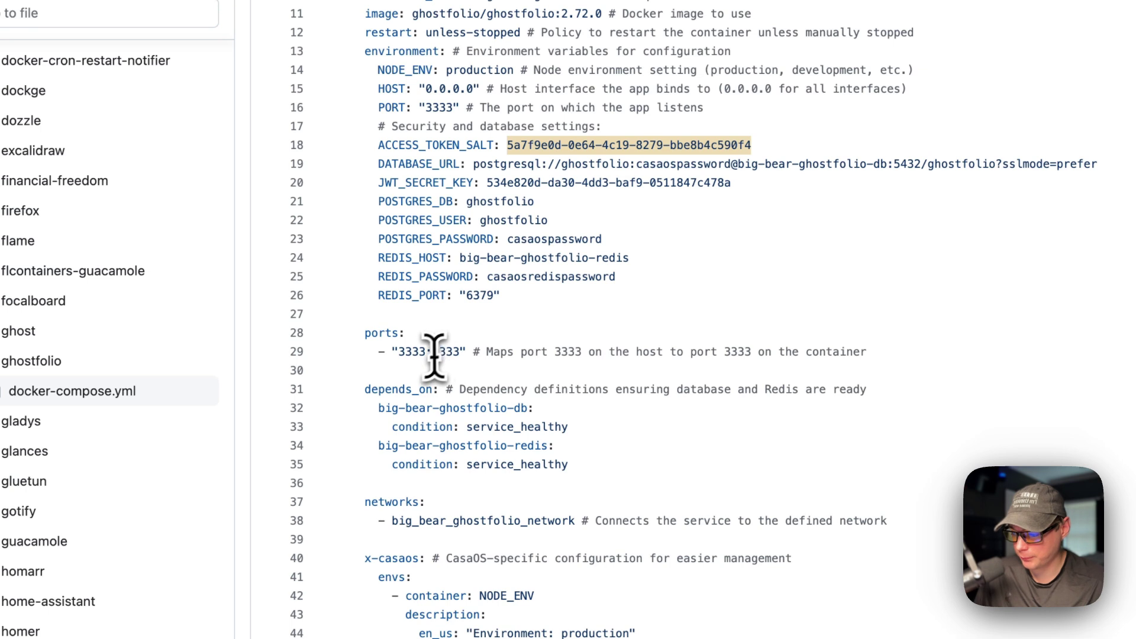
Highlight the Ghostfolio service's depends_on block, its Redis dependency and the networks section.
left_click_drag(365, 391, 564, 463)
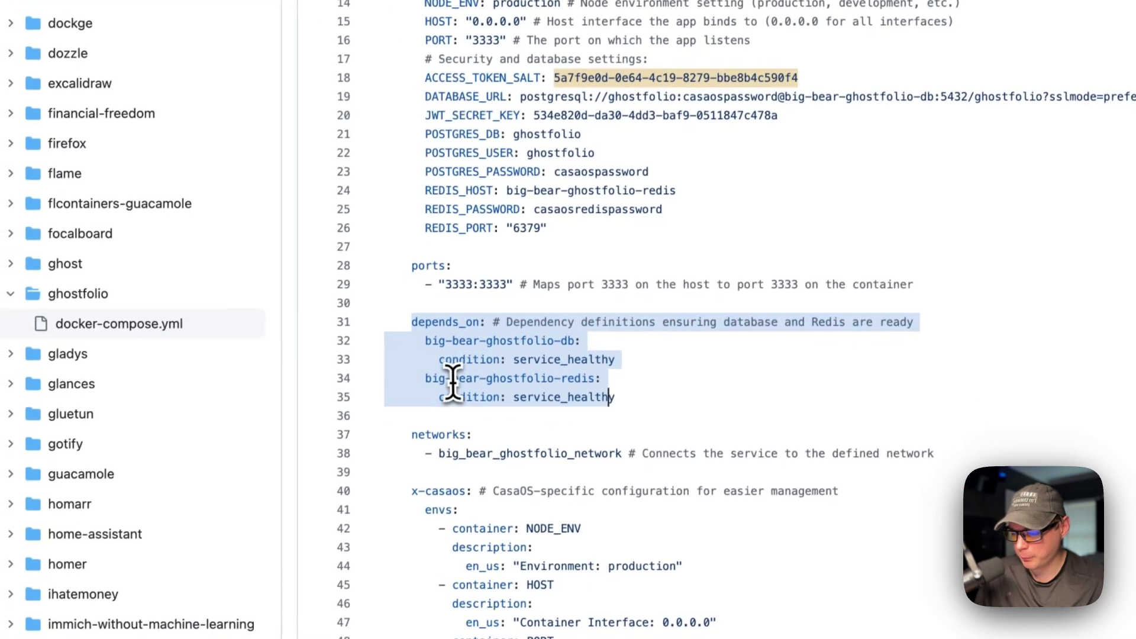
left_click(398, 476)
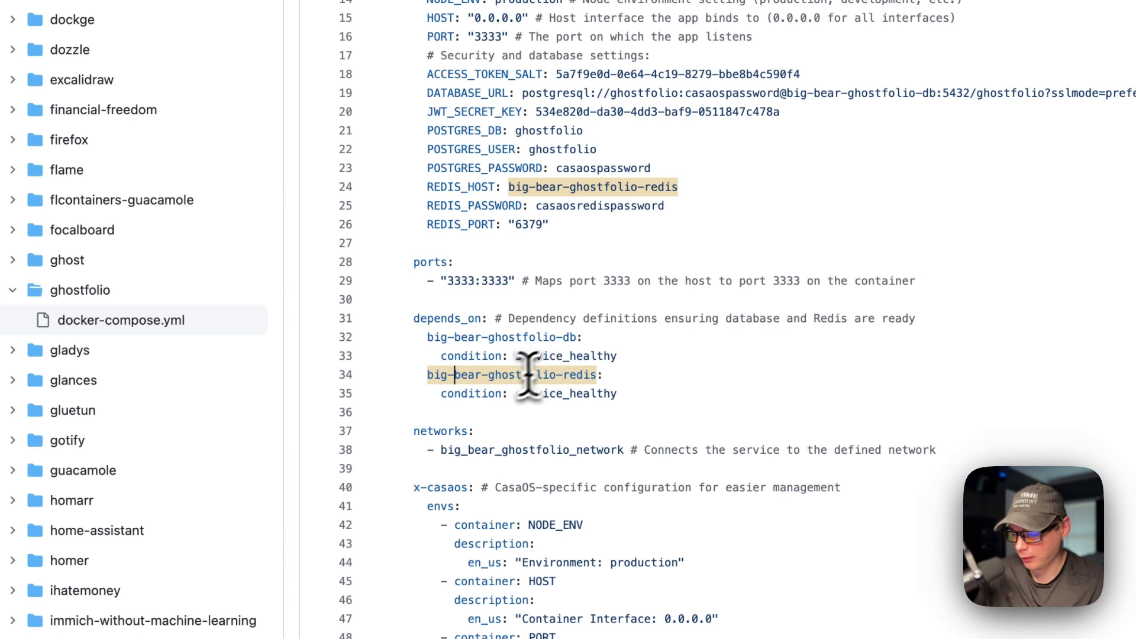
scroll(543, 393, "down", 5)
left_click_drag(414, 229, 610, 248)
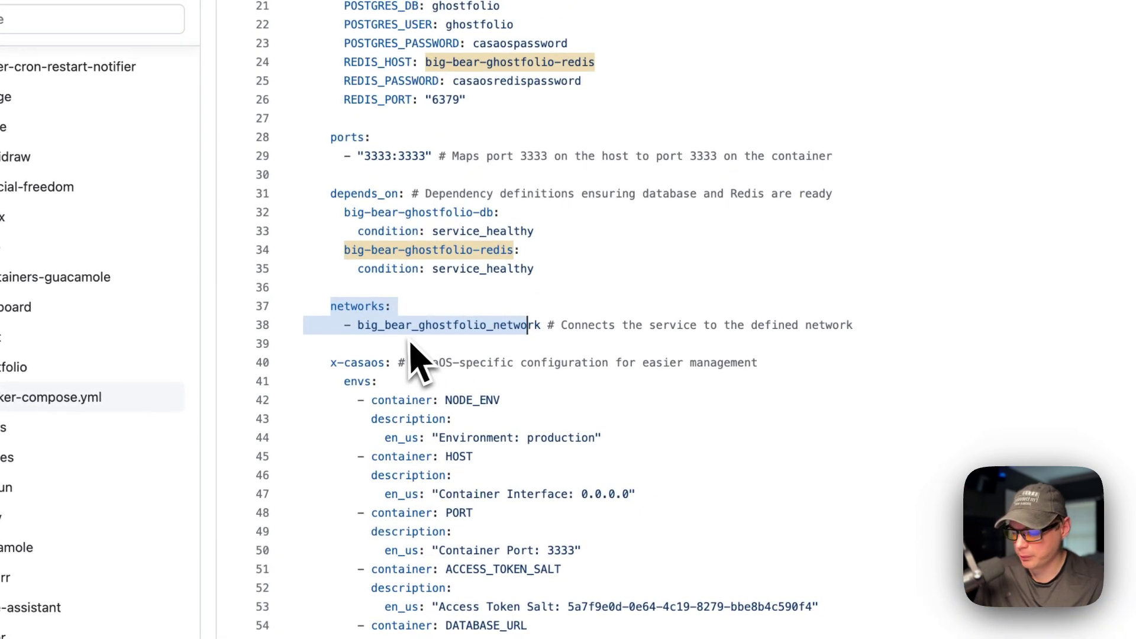
Highlight the database host name inside DATABASE_URL and the REDIS_HOST value in the environment block.
scroll(489, 305, "up", 7)
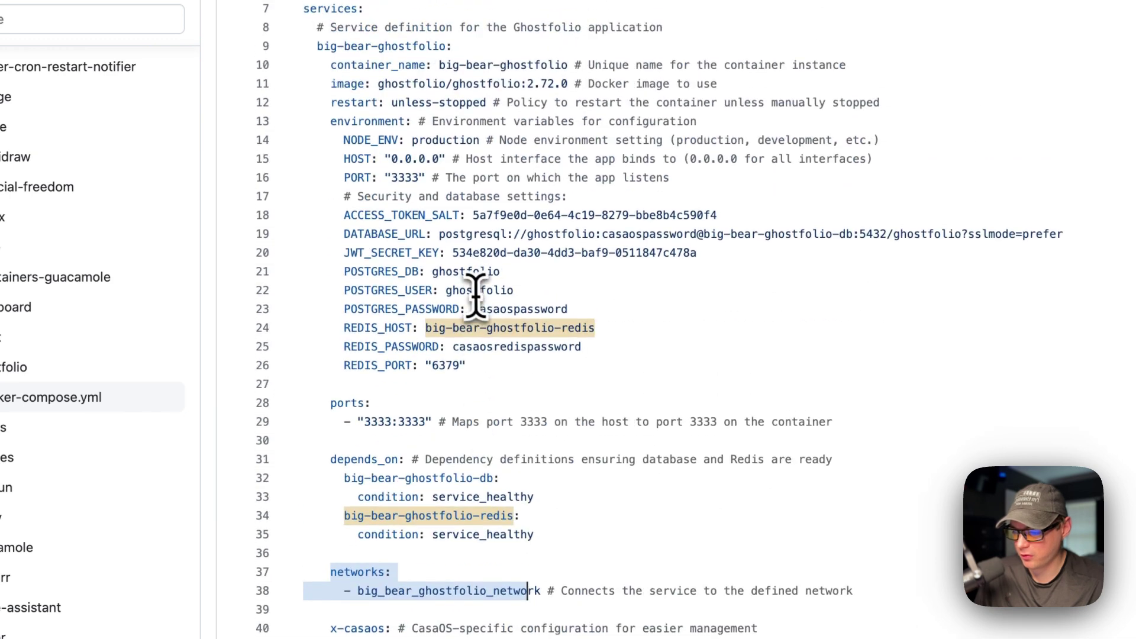
left_click_drag(656, 300, 782, 301)
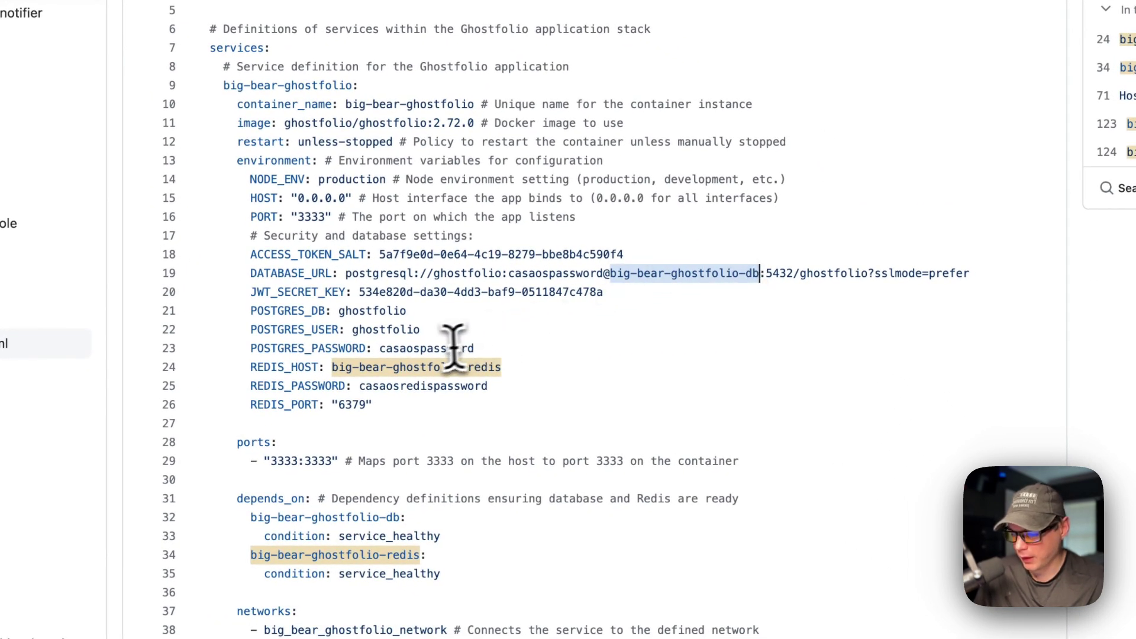
left_click(339, 367)
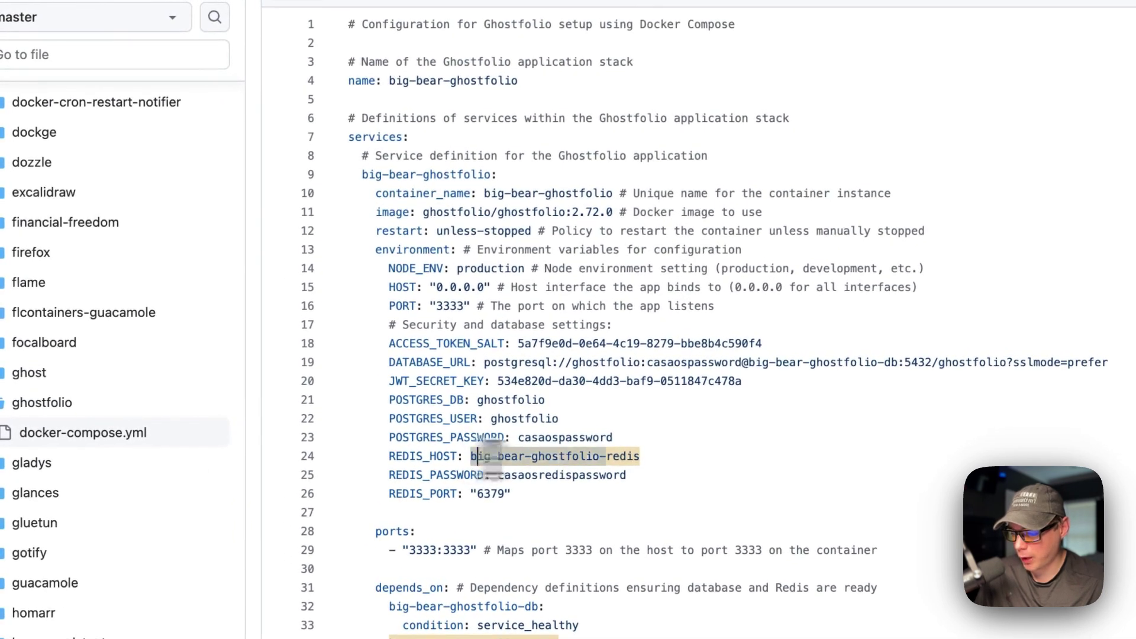
left_click_drag(491, 456, 642, 457)
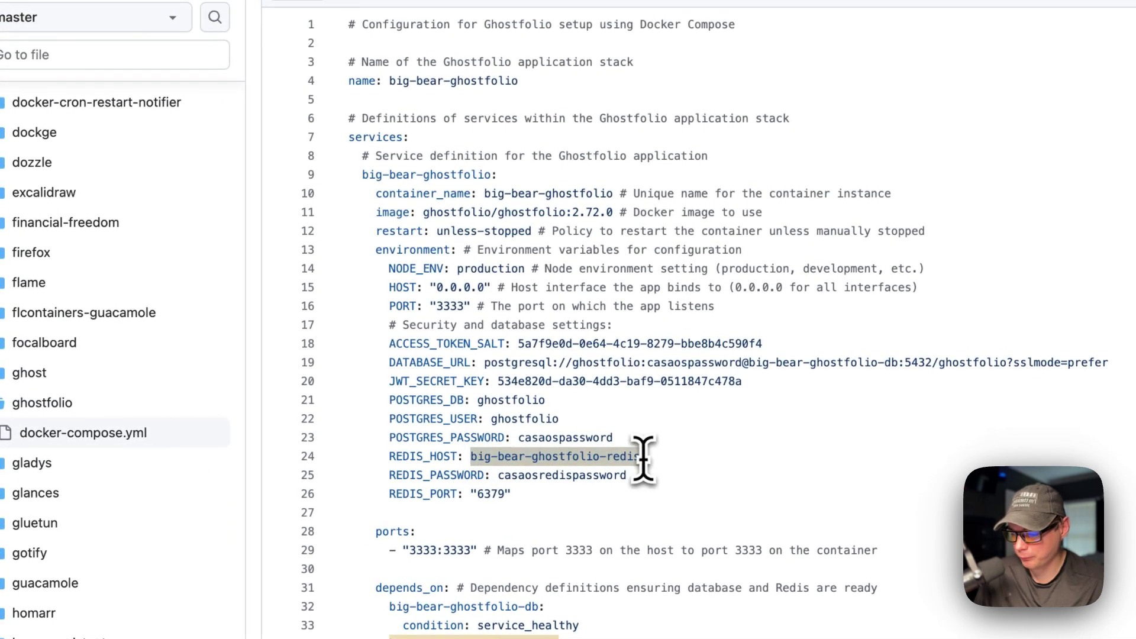
Look through the Ghostfolio service's x-casaos section, highlighting its envs descriptions and container port entry.
scroll(643, 457, "down", 10)
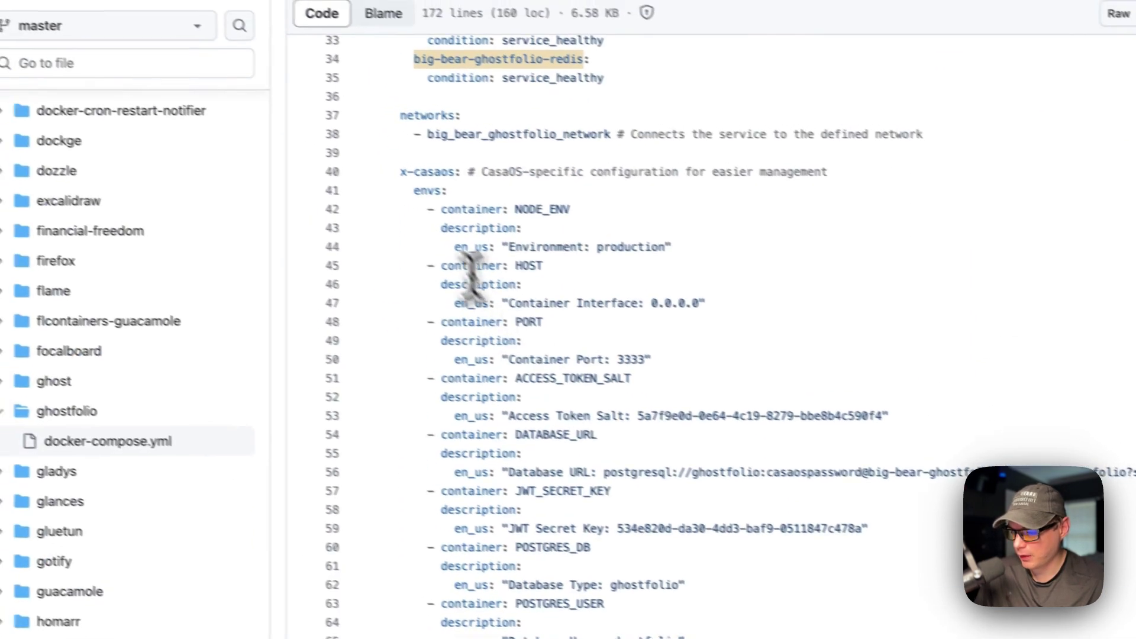
left_click_drag(400, 171, 468, 638)
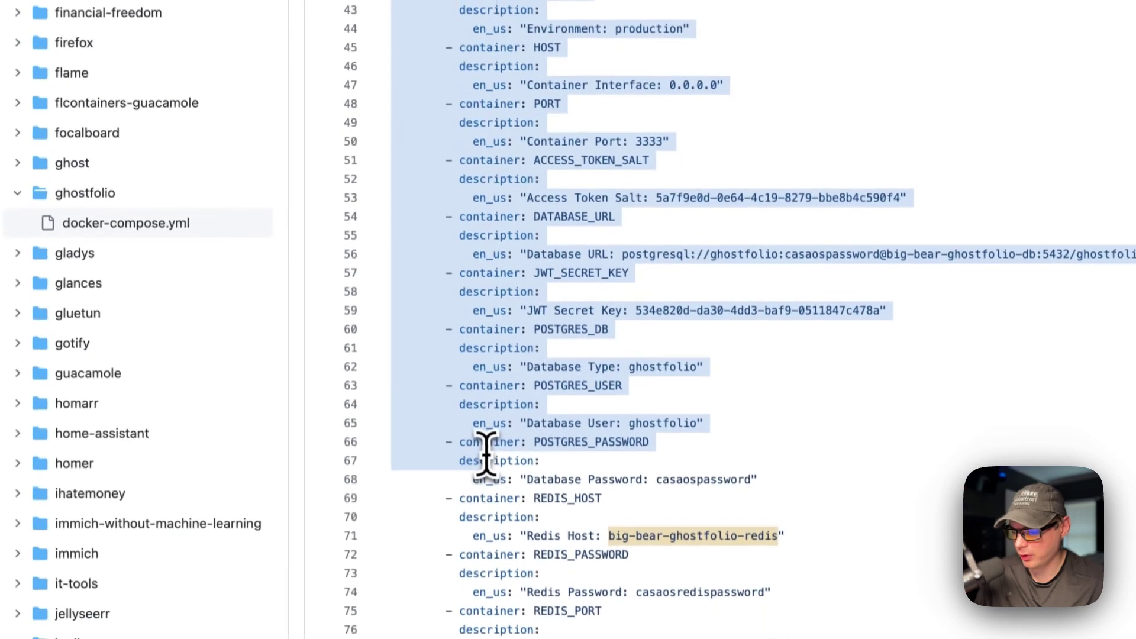
scroll(487, 443, "down", 3)
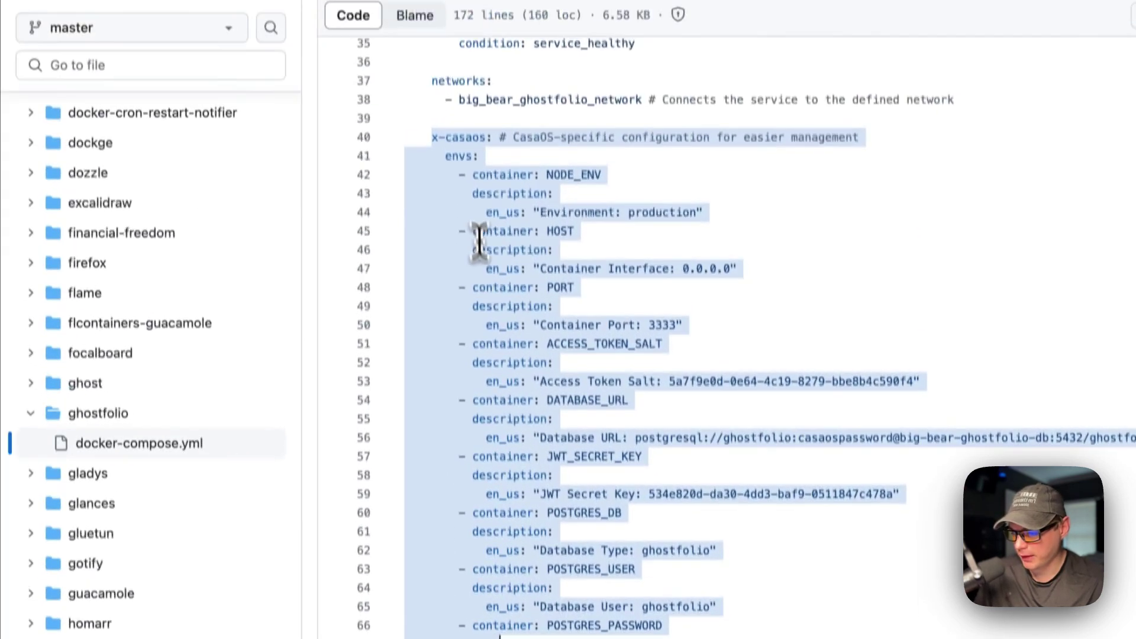
left_click(470, 180)
left_click_drag(427, 415, 467, 491)
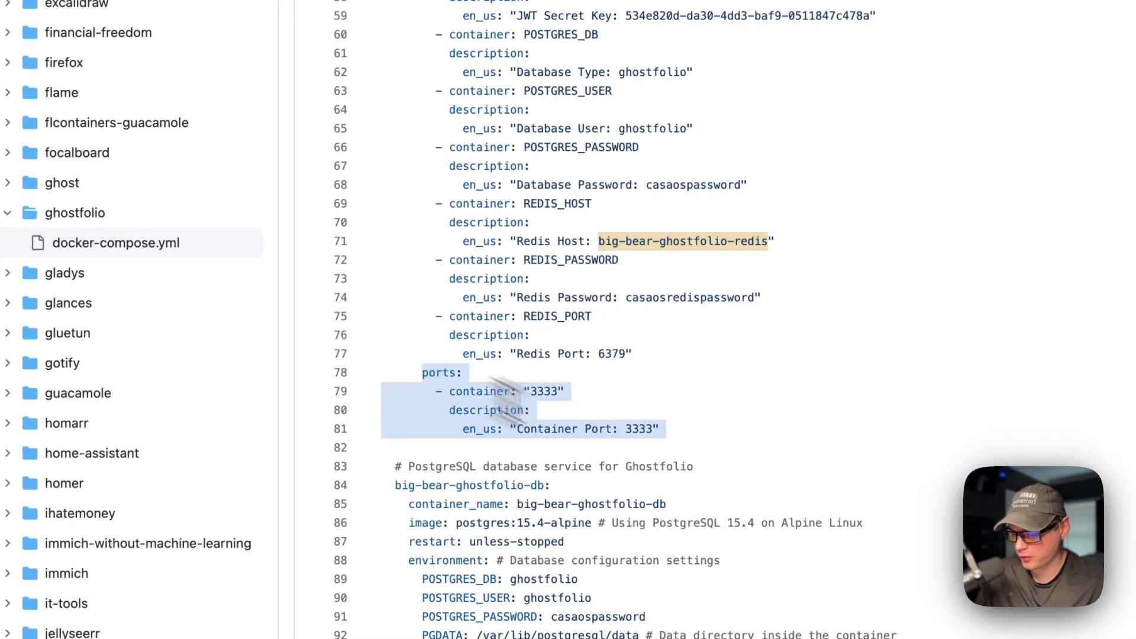
Examine the PostgreSQL database service definition and trace the big-bear-ghostfolio-db name back to the Ghostfolio service's depends_on block.
scroll(468, 496, "down", 2)
scroll(464, 449, "down", 5)
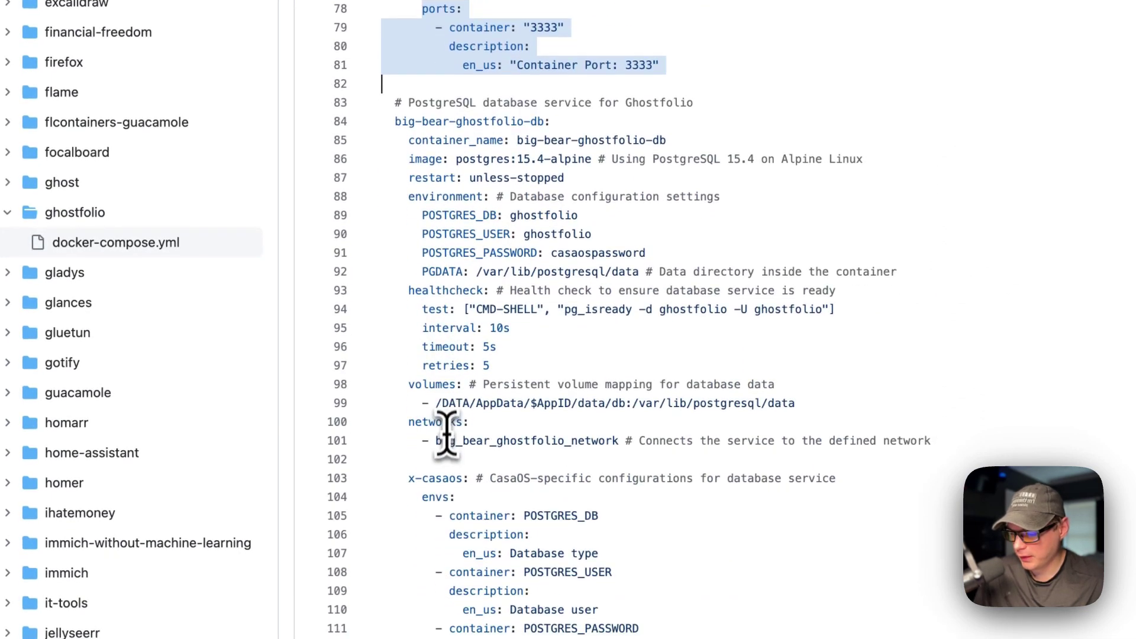
left_click_drag(427, 176, 529, 266)
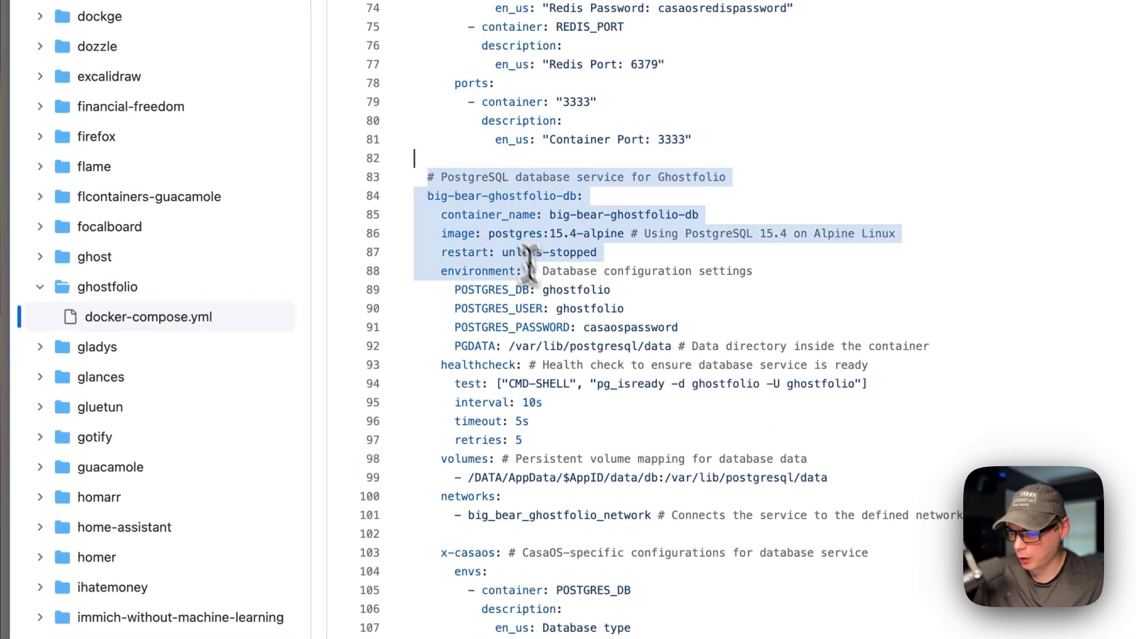
left_click_drag(557, 332, 556, 515)
left_click(392, 156)
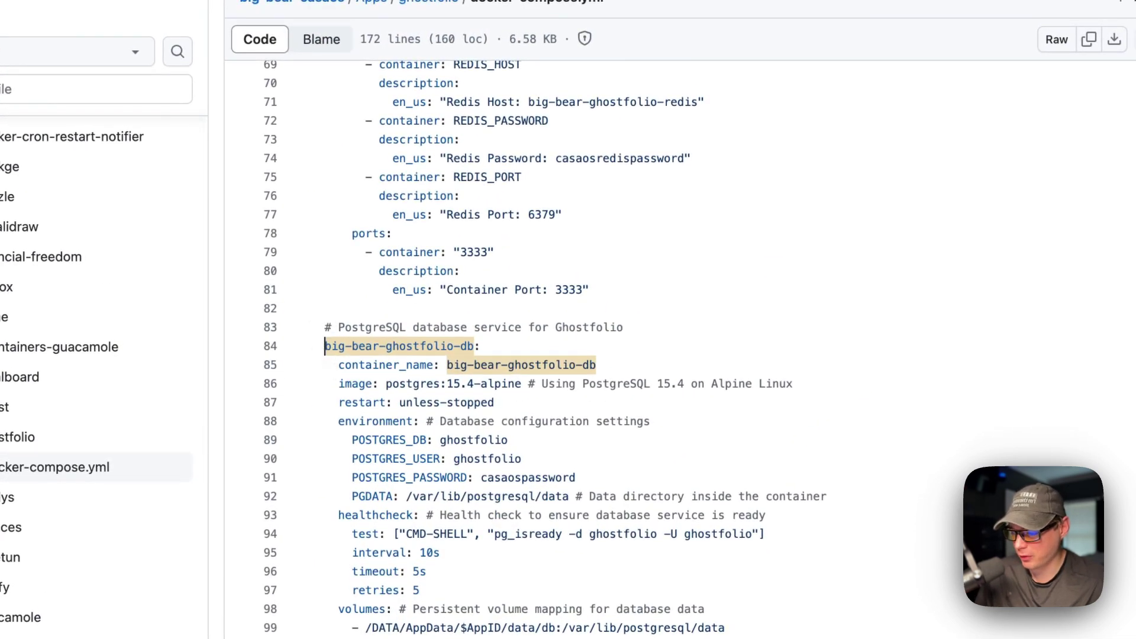
scroll(330, 317, "up", 10)
scroll(355, 254, "down", 2)
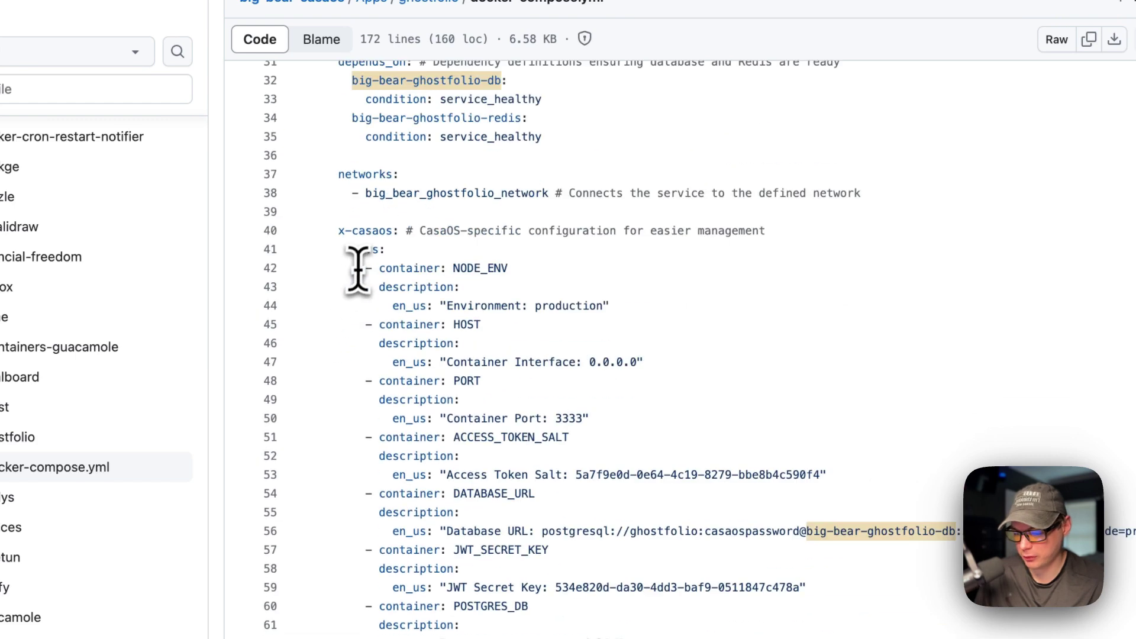
Highlight the PostgreSQL service's container_name and image keys, the postgres image name with its 15.4-alpine tag, and the restart policy.
scroll(669, 367, "down", 6)
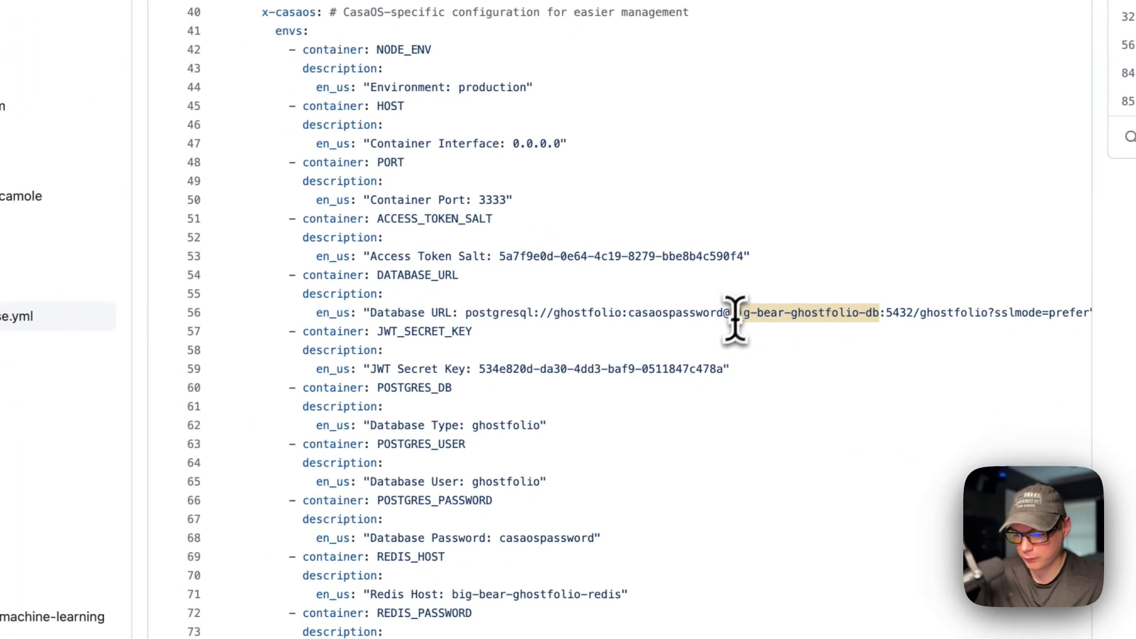
scroll(668, 367, "down", 4)
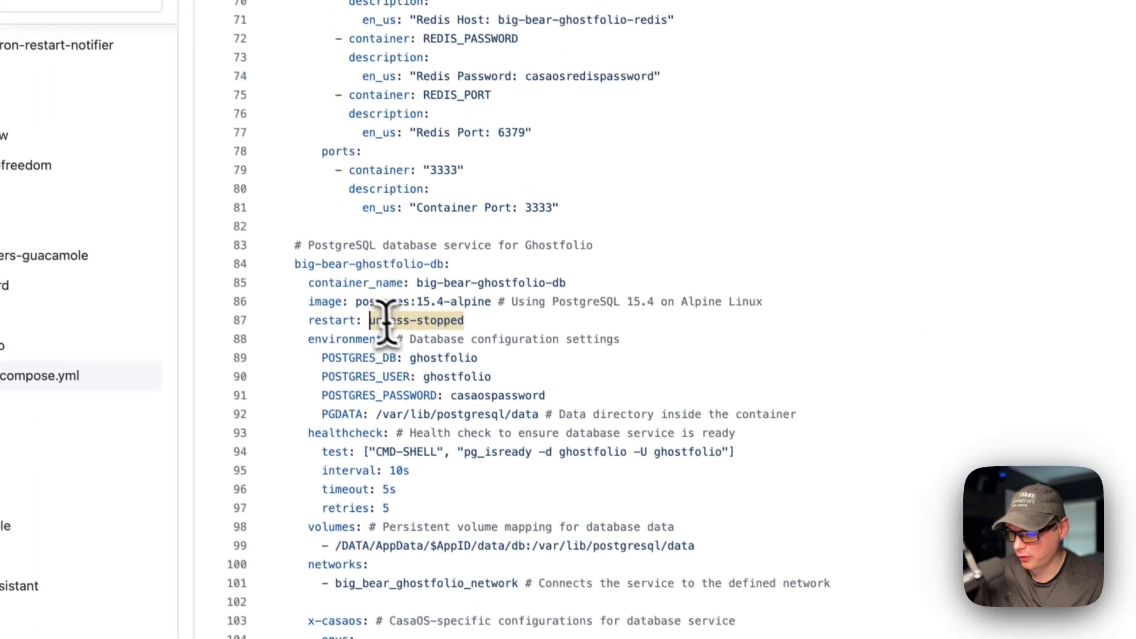
left_click(305, 297)
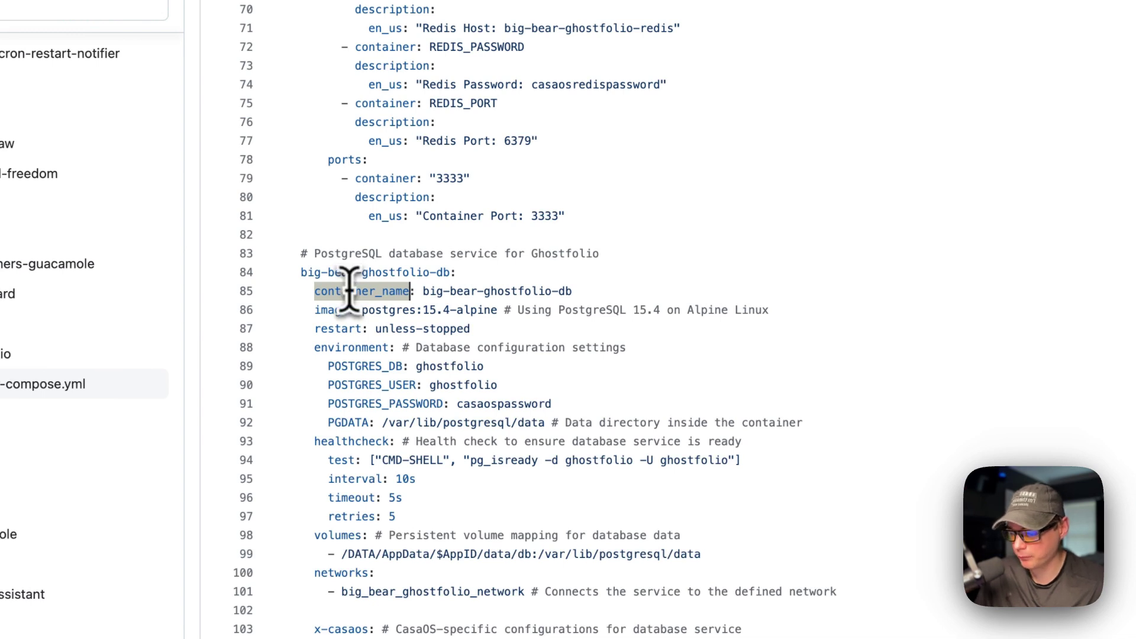
double_click(330, 307)
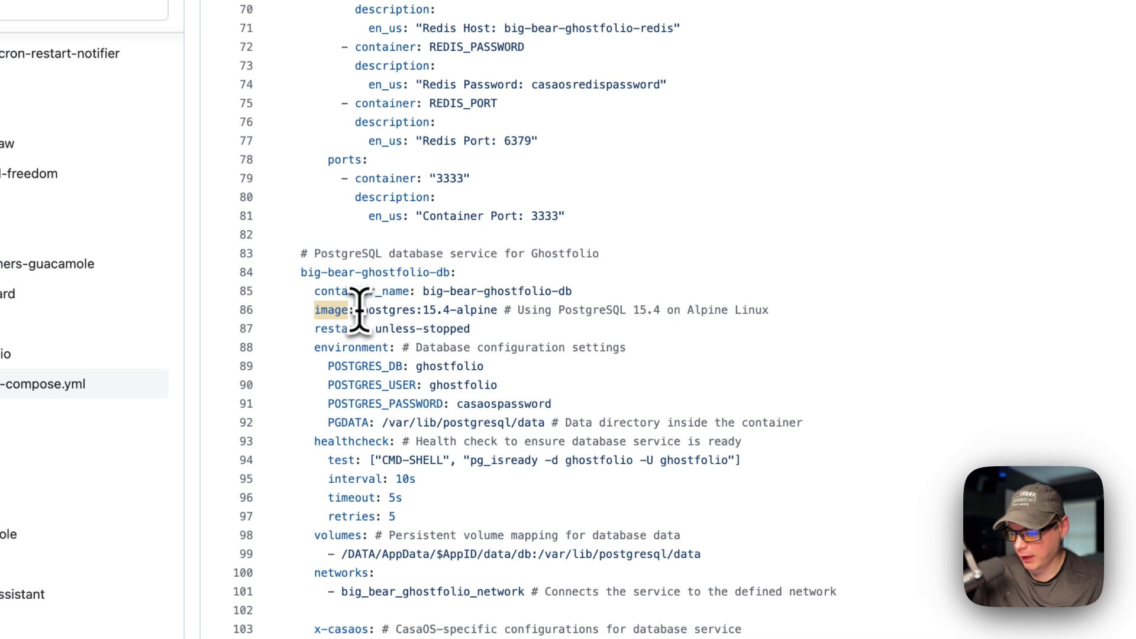
left_click_drag(363, 311, 402, 320)
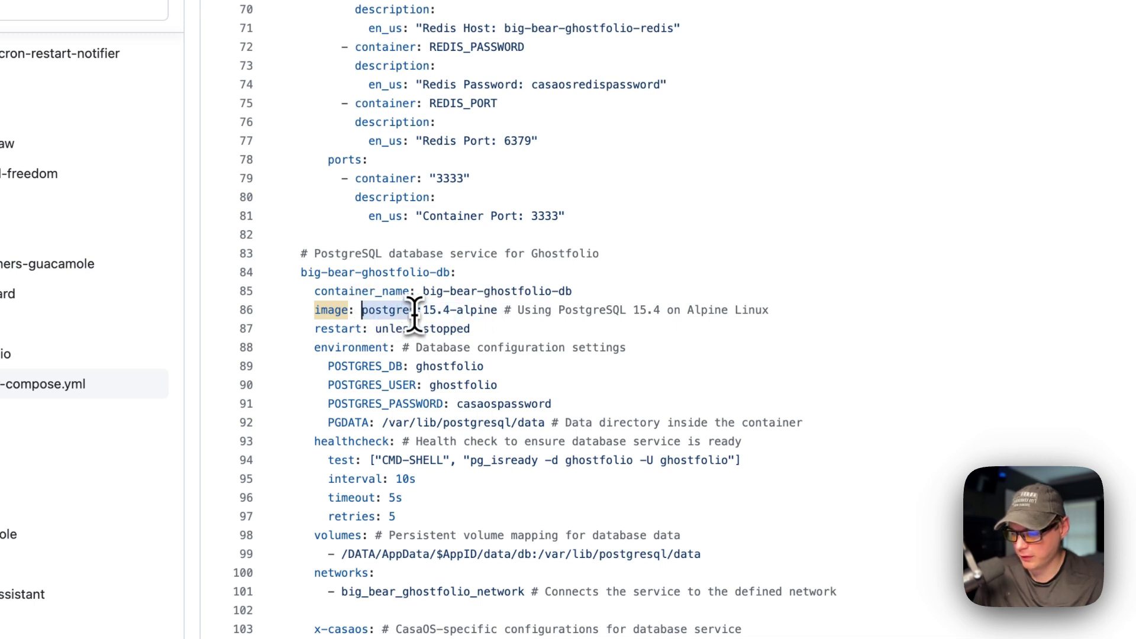
left_click(424, 310)
left_click_drag(423, 310, 478, 311)
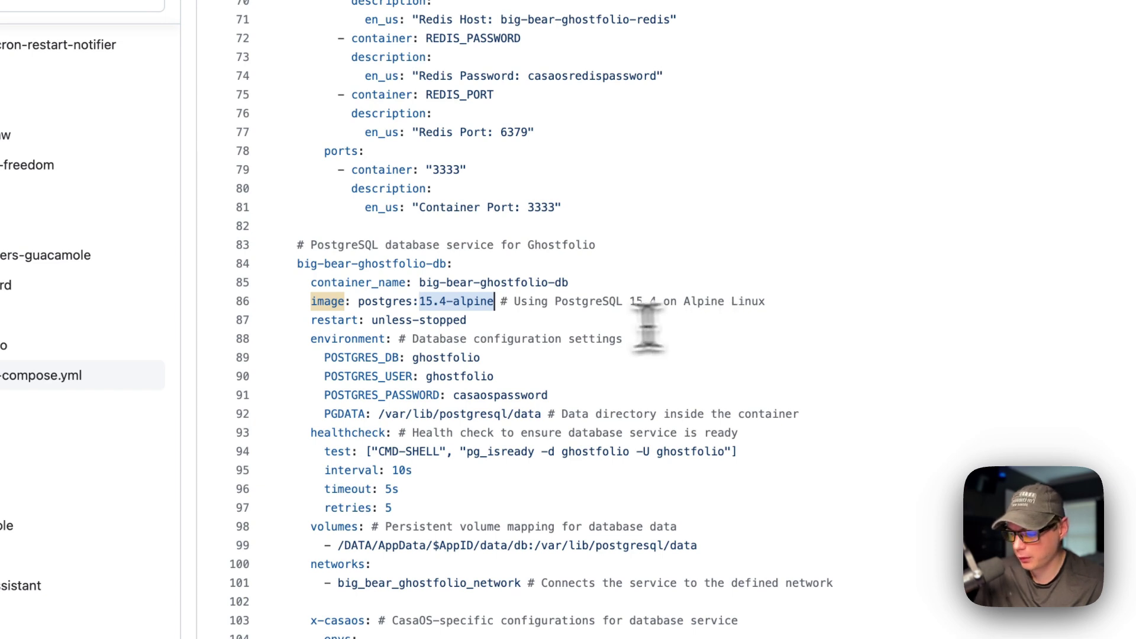
left_click_drag(311, 320, 503, 320)
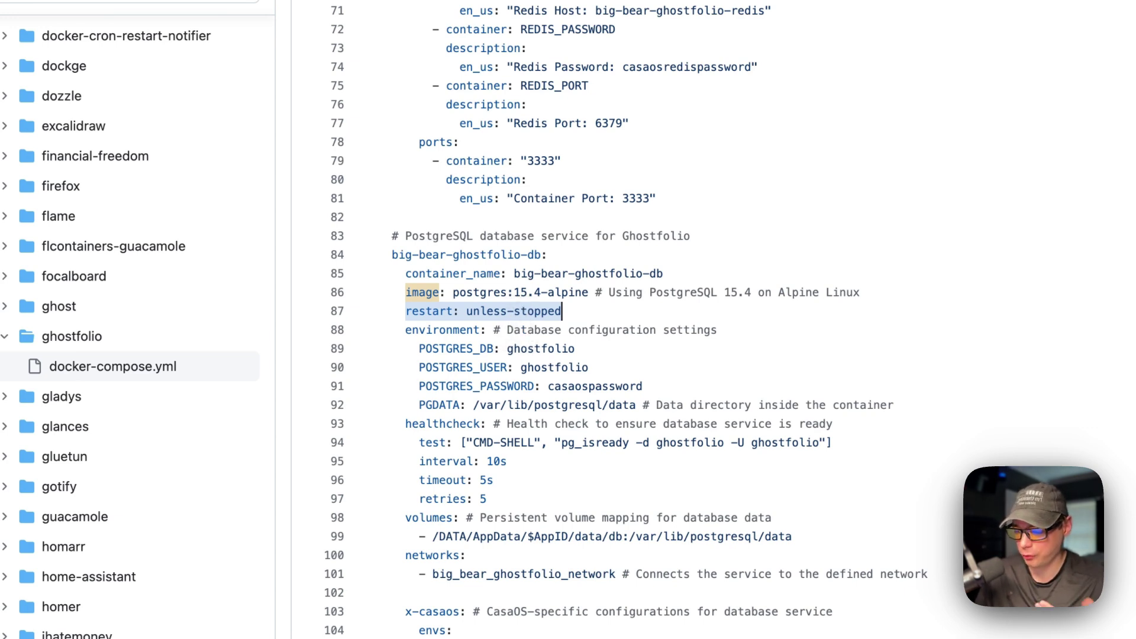
Highlight the PostgreSQL service's environment block with its user and password variables, and the connection string in the Ghostfolio service's DATABASE_URL description.
left_click_drag(405, 329, 644, 404)
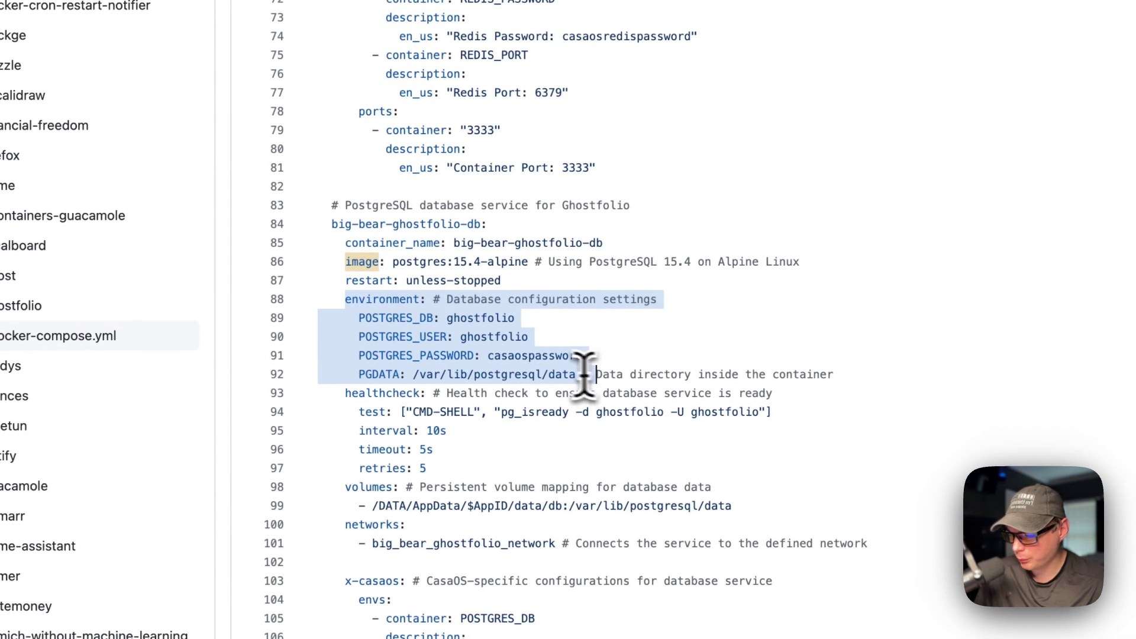
left_click(402, 325)
double_click(399, 333)
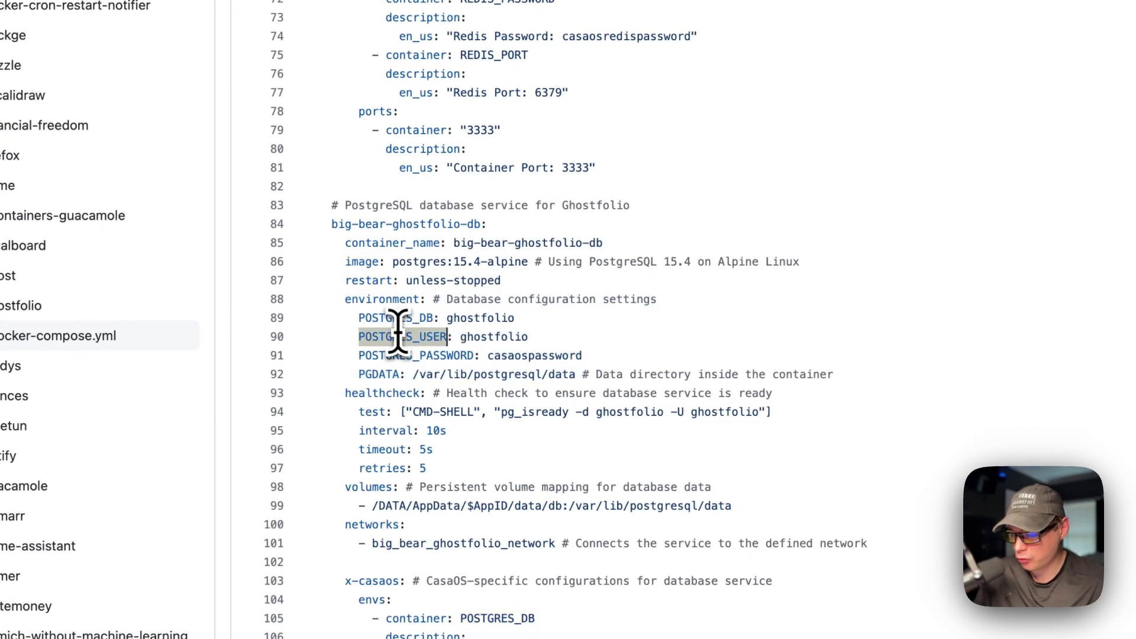
double_click(393, 355)
scroll(403, 354, "up", 3)
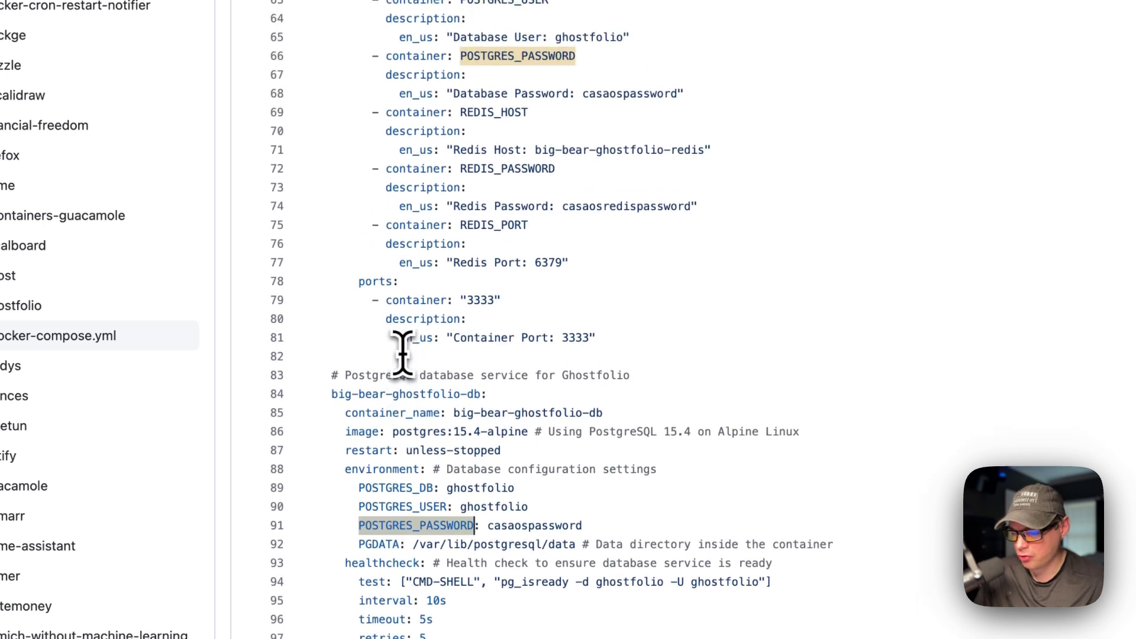
scroll(403, 354, "up", 7)
double_click(585, 267)
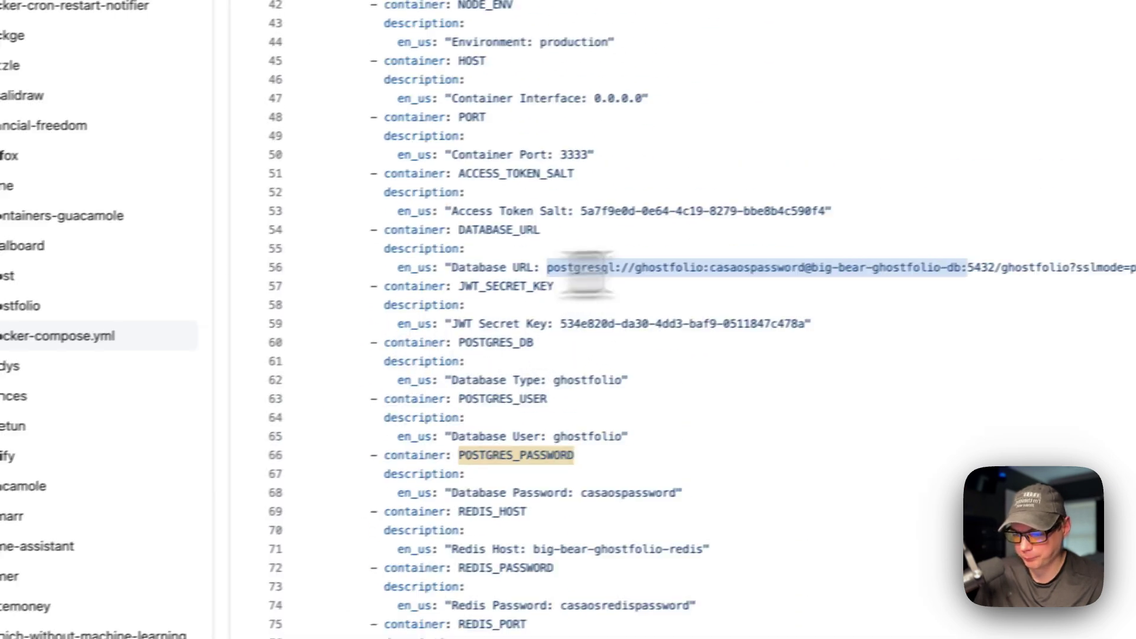
left_click_drag(586, 268, 1132, 271)
scroll(989, 427, "down", 2)
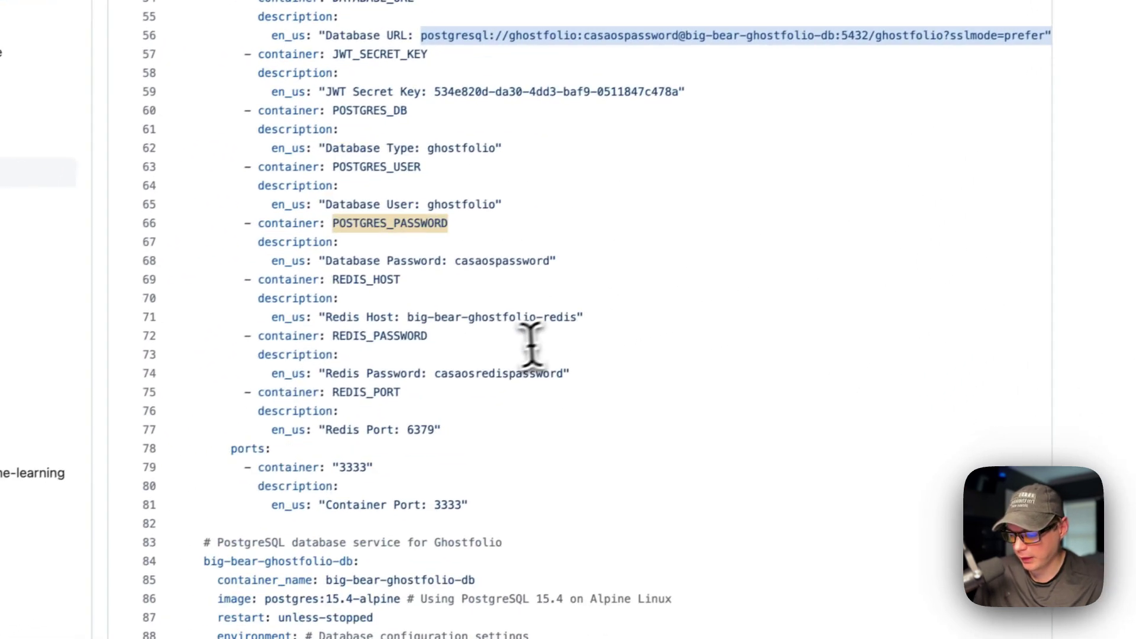
Highlight the PGDATA variable and match its /var/lib/postgresql/data path to the container path in the database service's volume mapping.
scroll(531, 343, "down", 8)
left_click_drag(371, 293, 650, 294)
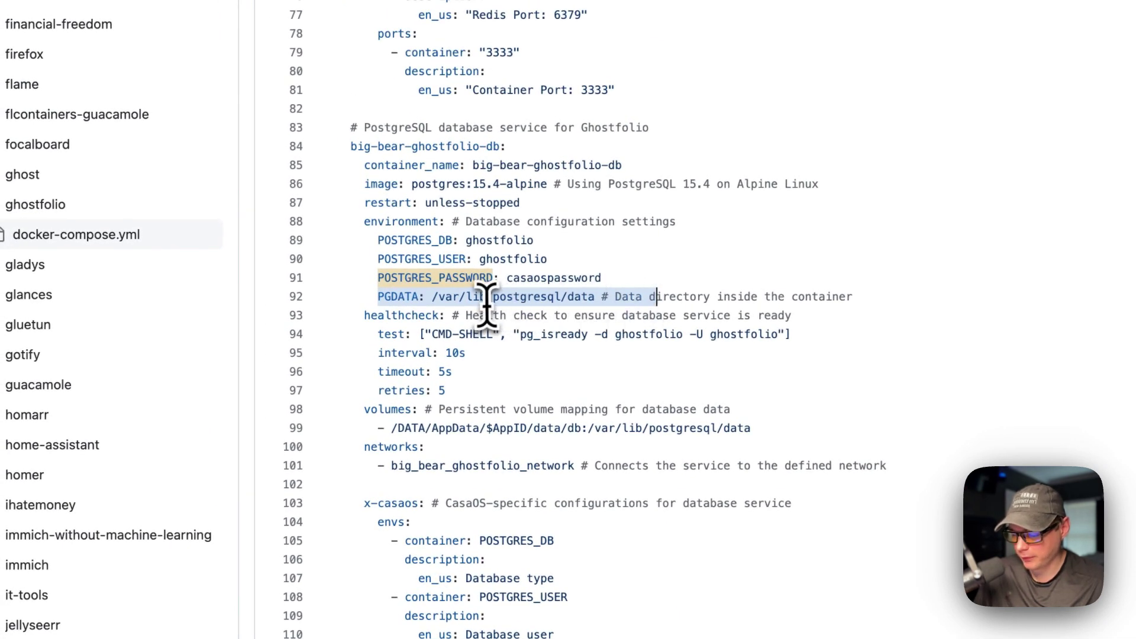
left_click_drag(535, 297, 591, 297)
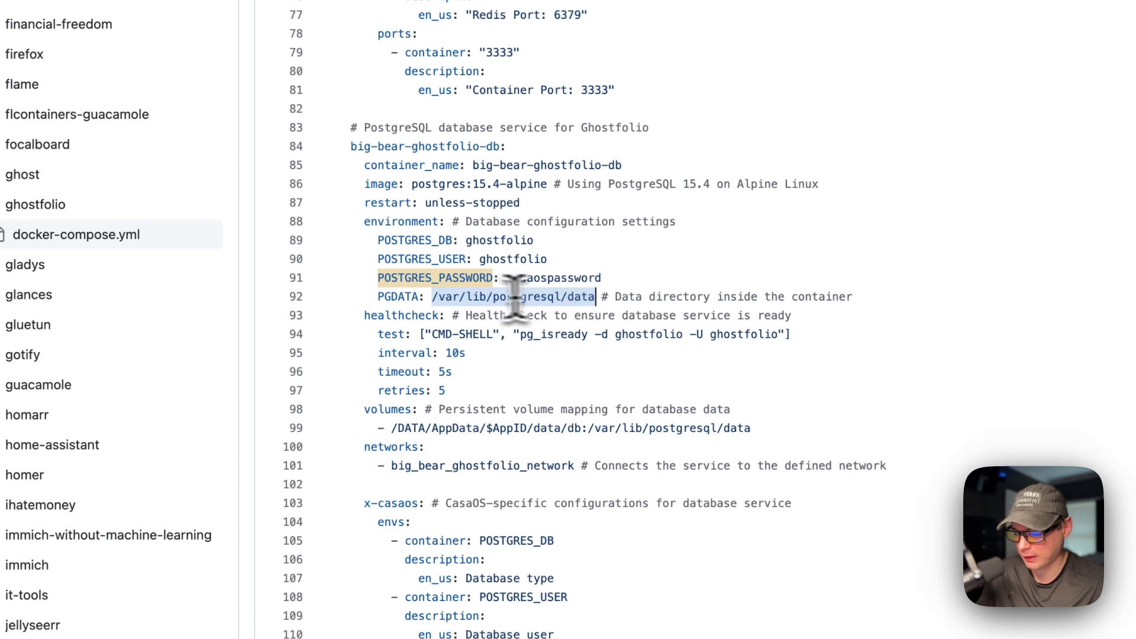
left_click_drag(379, 297, 644, 296)
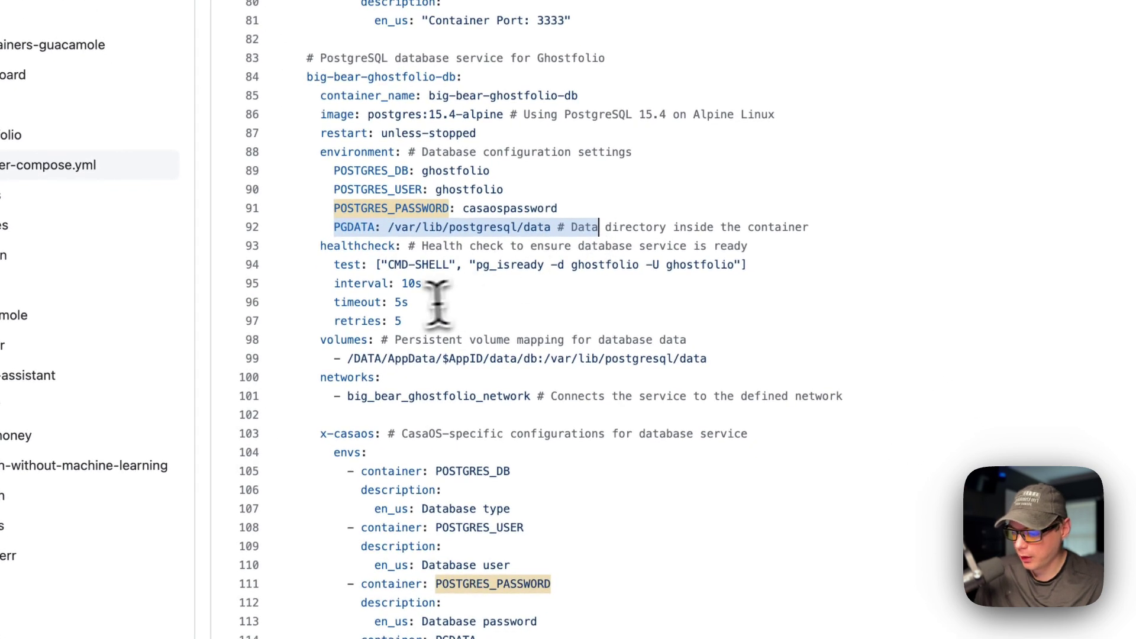
left_click_drag(544, 358, 727, 358)
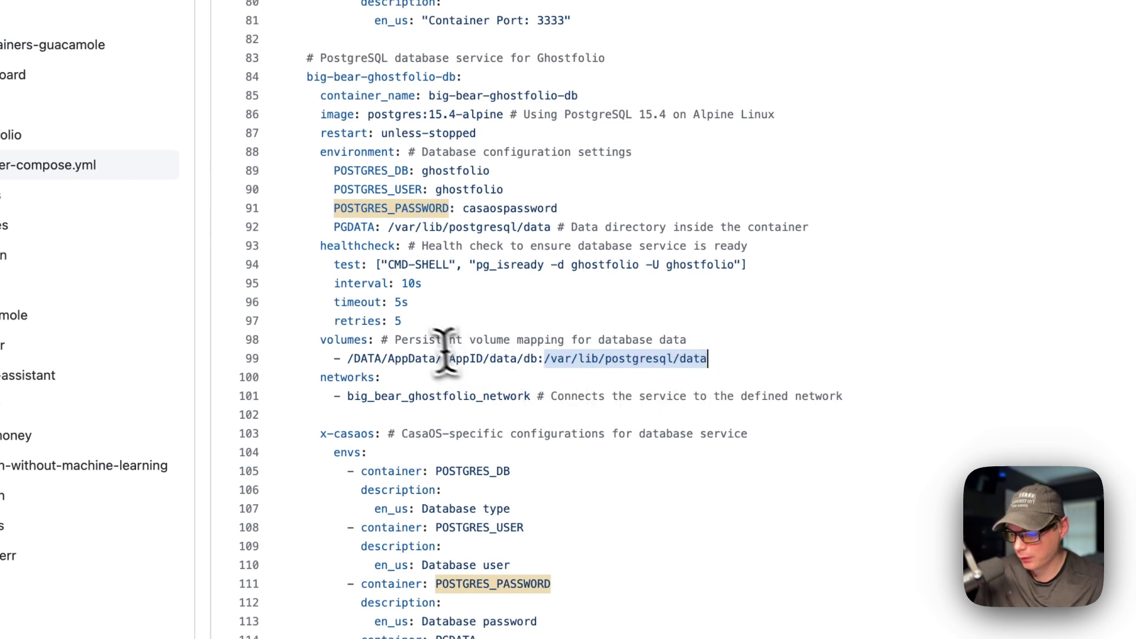
Highlight the database service's healthcheck block and examine the database and user arguments in its pg_isready test.
mouse_move(326, 245)
left_mouse_down()
mouse_move(460, 337)
mouse_move(452, 348)
left_mouse_up()
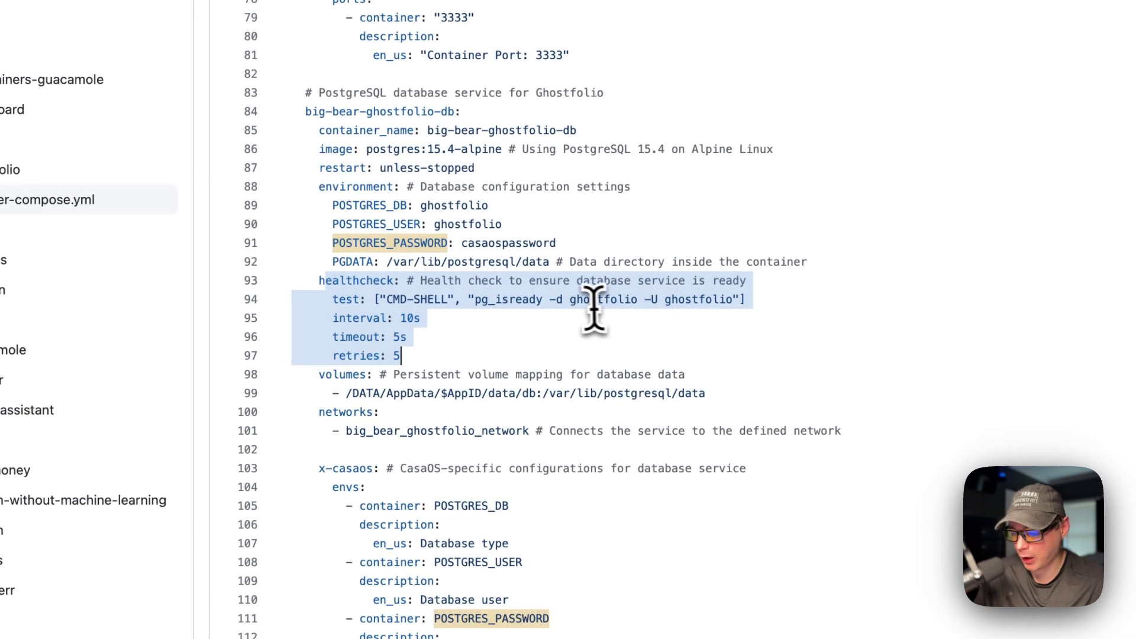
double_click(583, 301)
left_click(668, 300)
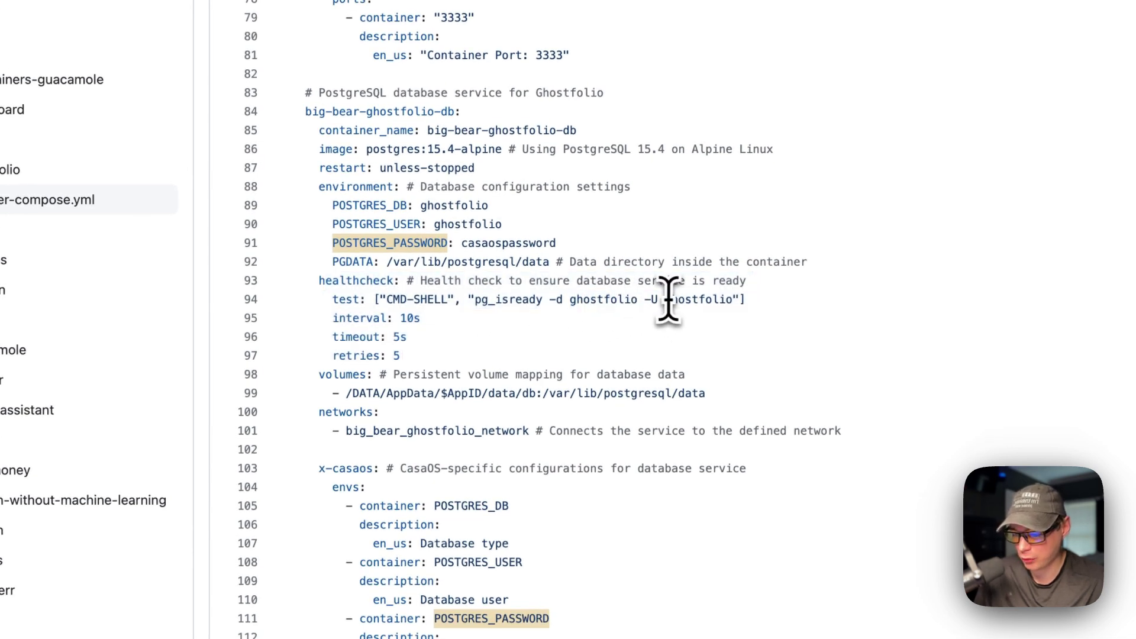
Highlight the database service's volume mapping and its container path, checking the stack name at the start of the compose file.
left_click_drag(332, 381, 524, 403)
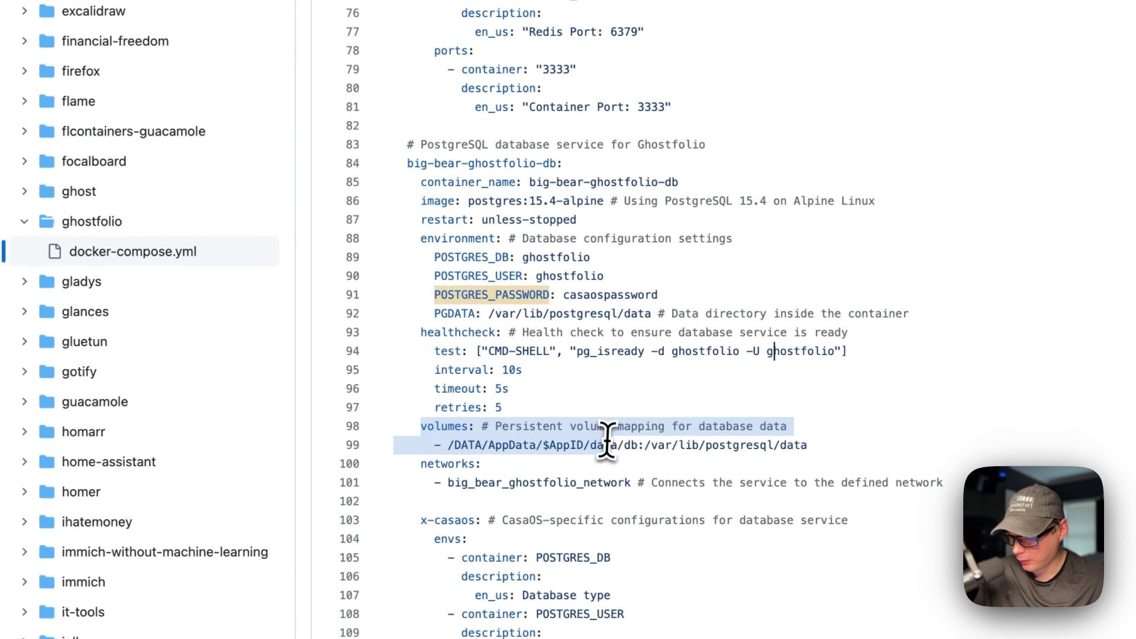
left_click(451, 448)
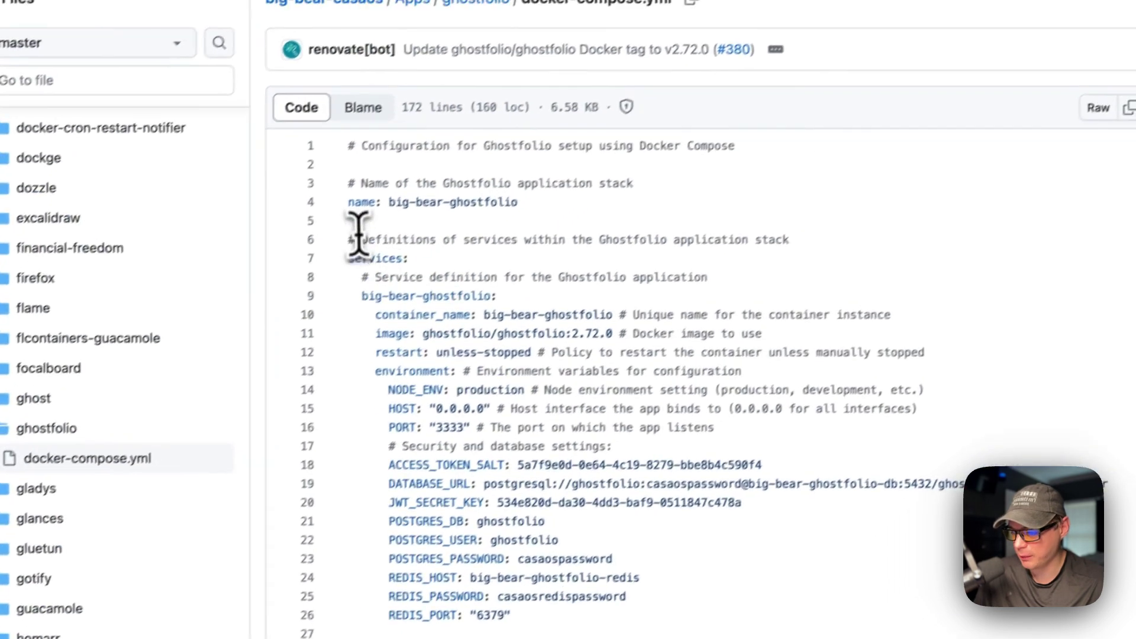
left_click(702, 198)
scroll(365, 332, "down", 20)
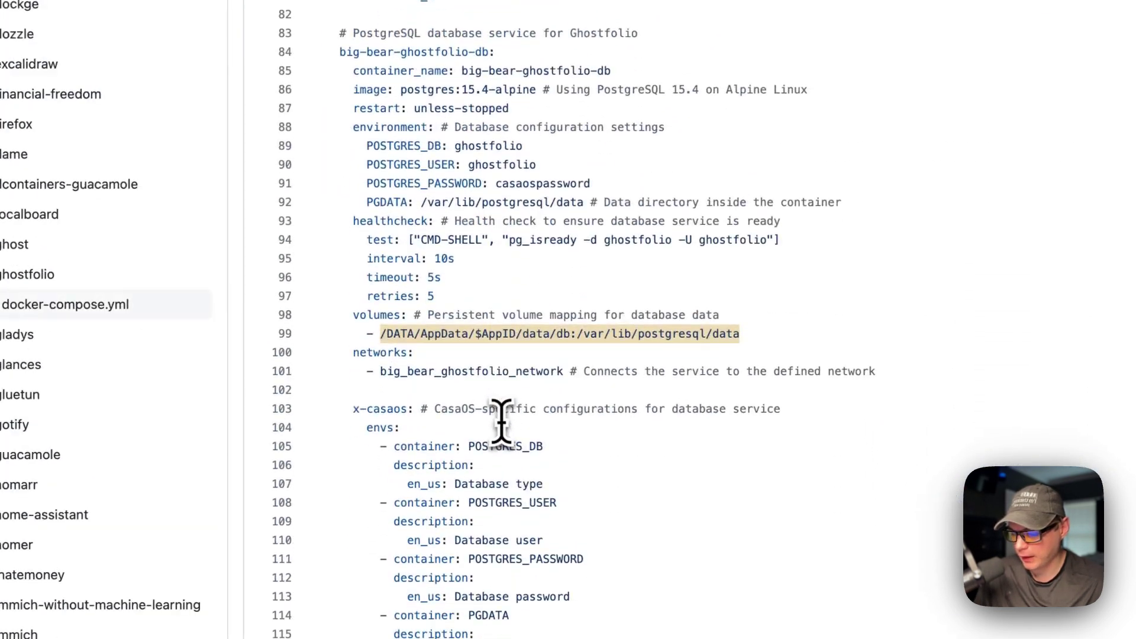
scroll(532, 355, "up", 1)
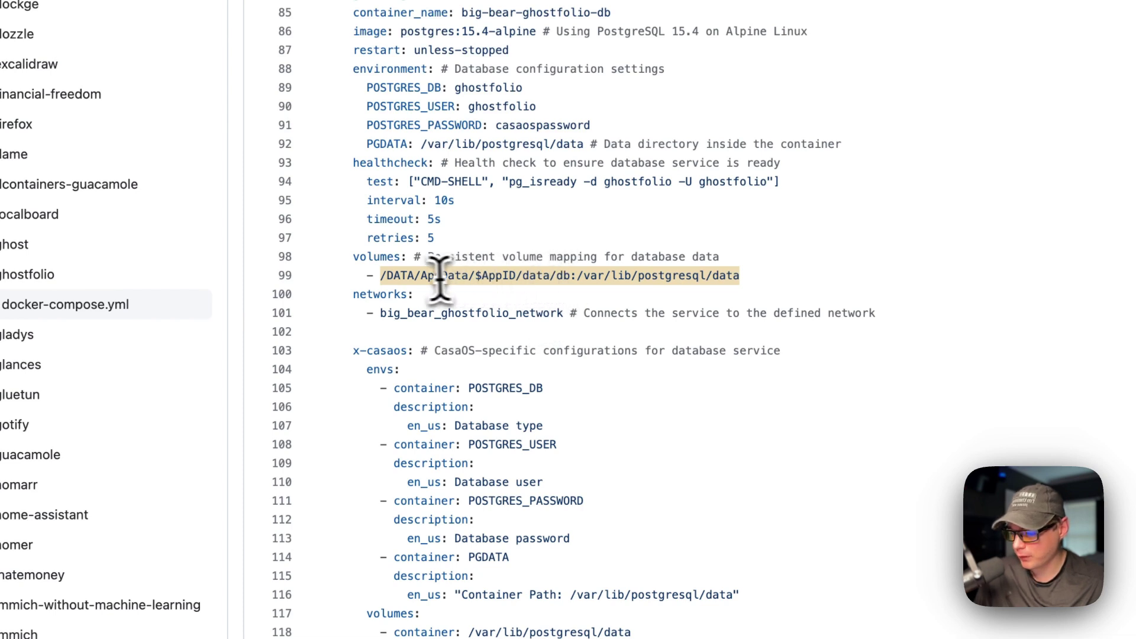
left_click_drag(383, 275, 739, 278)
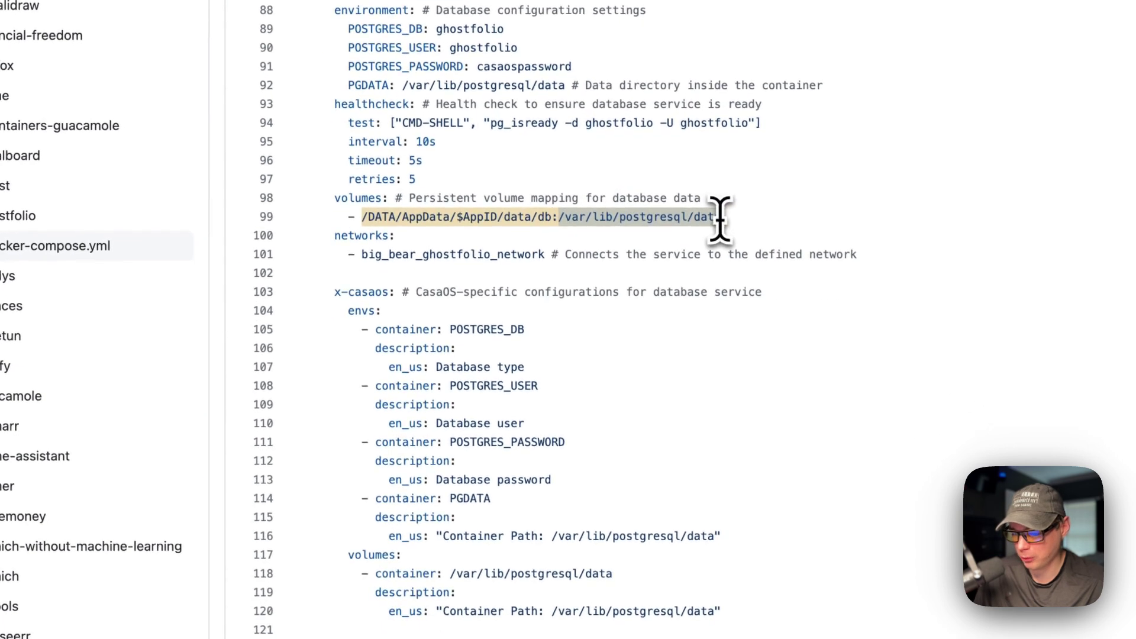
left_click_drag(719, 218, 720, 220)
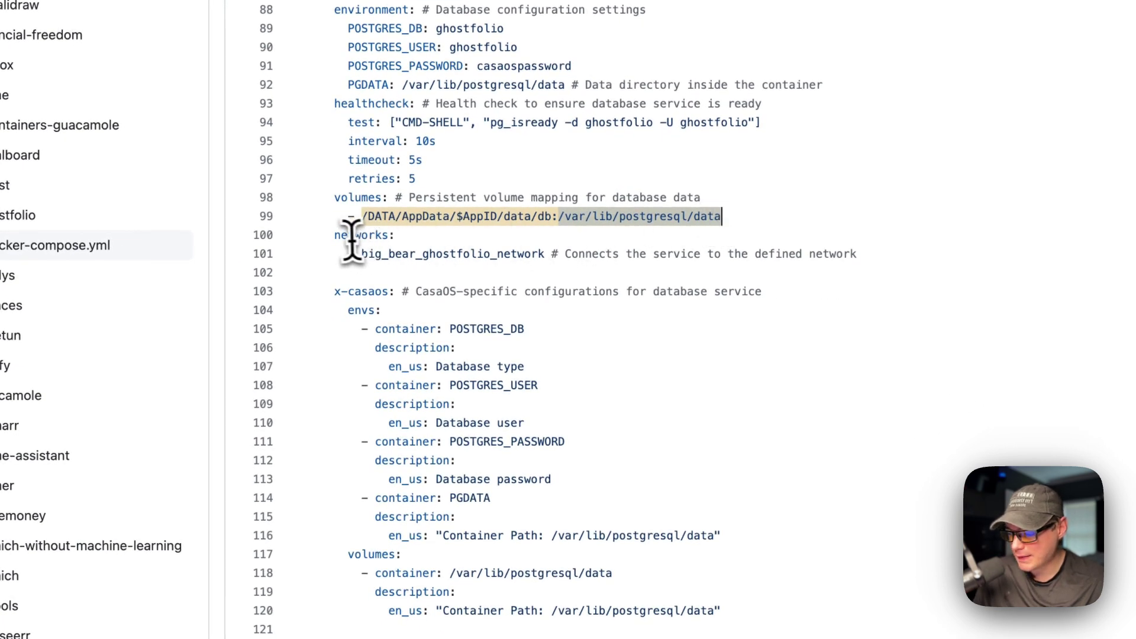
Highlight the database service's networks section and its x-casaos block of envs and volumes descriptions.
left_click_drag(334, 235, 576, 251)
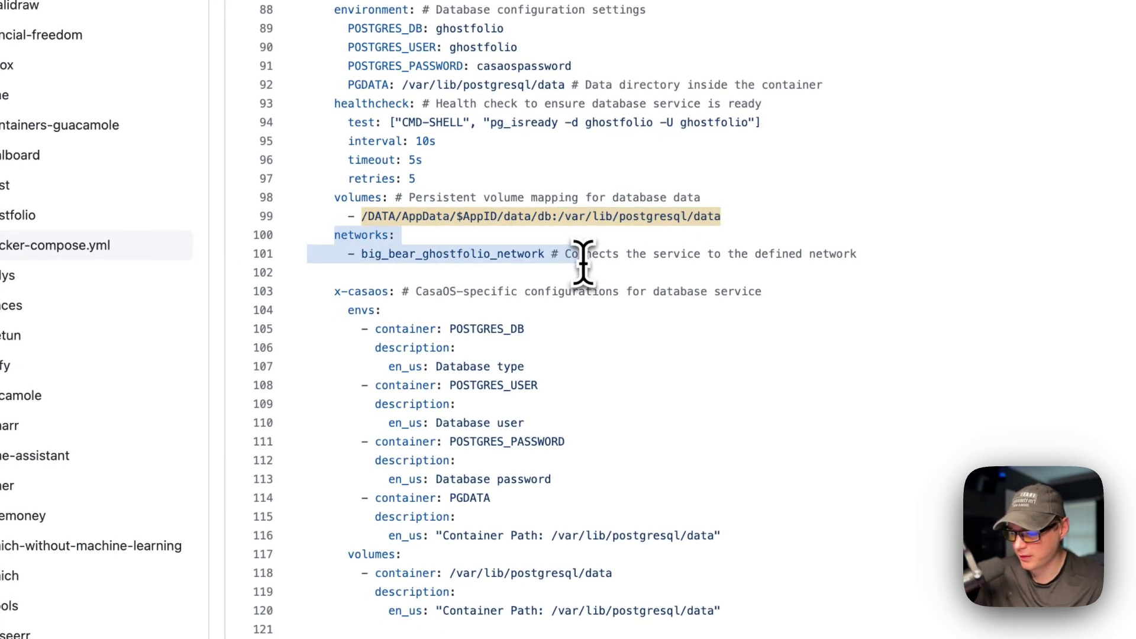
scroll(479, 201, "up", 15)
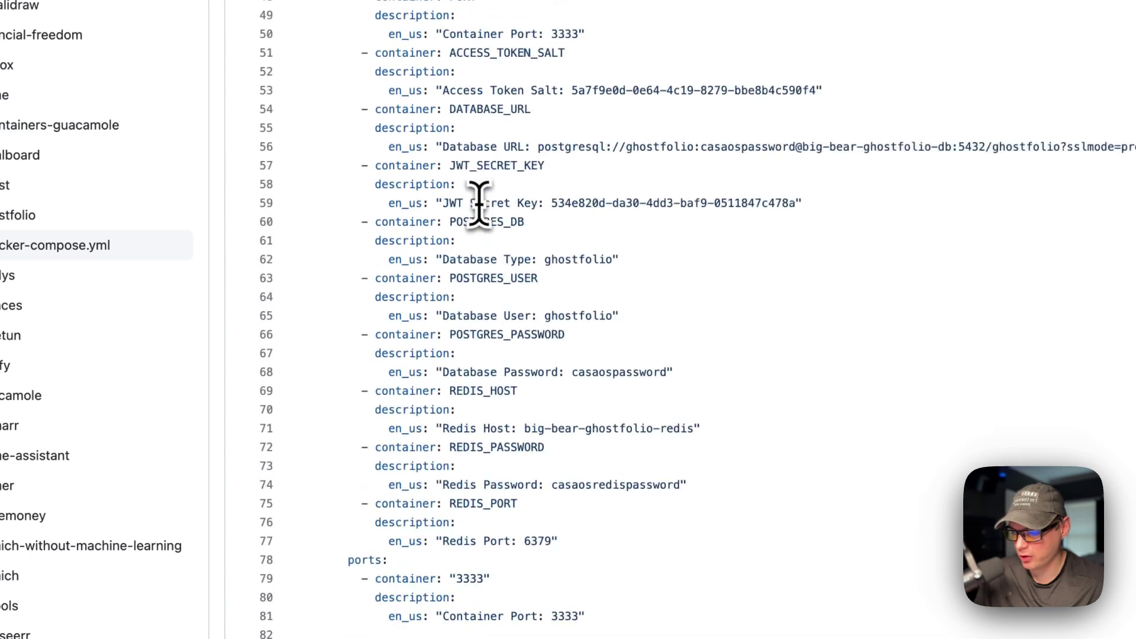
scroll(476, 202, "up", 5)
scroll(426, 201, "down", 20)
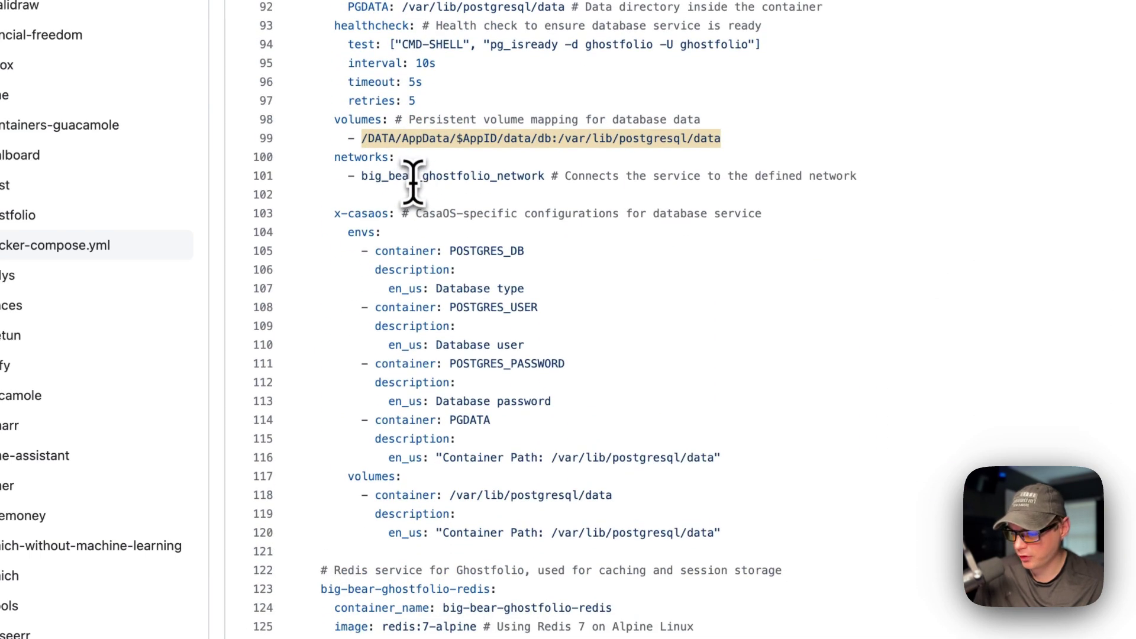
left_click_drag(334, 214, 540, 533)
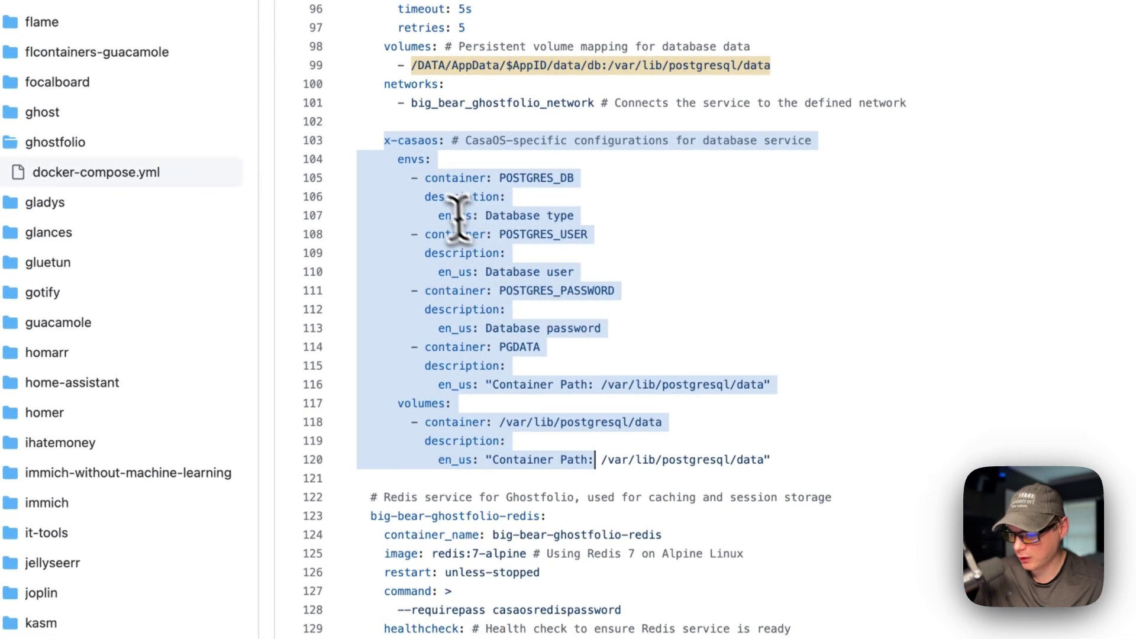
Highlight the Redis service's container name, redis:7-alpine image, restart policy and the command that requires a password.
scroll(520, 438, "down", 8)
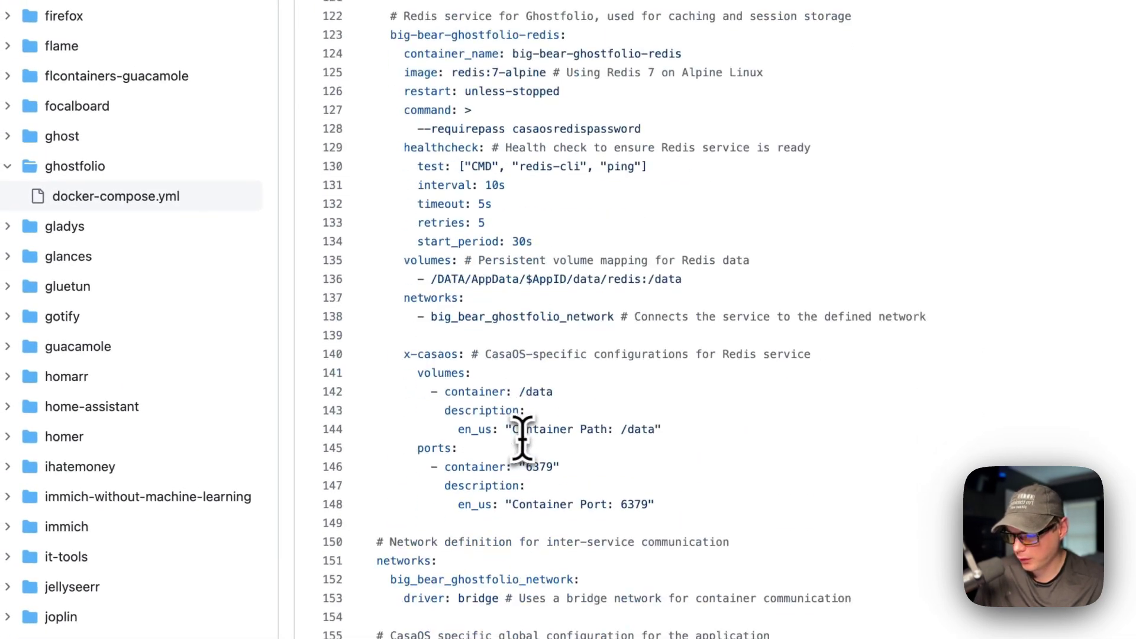
scroll(520, 438, "up", 3)
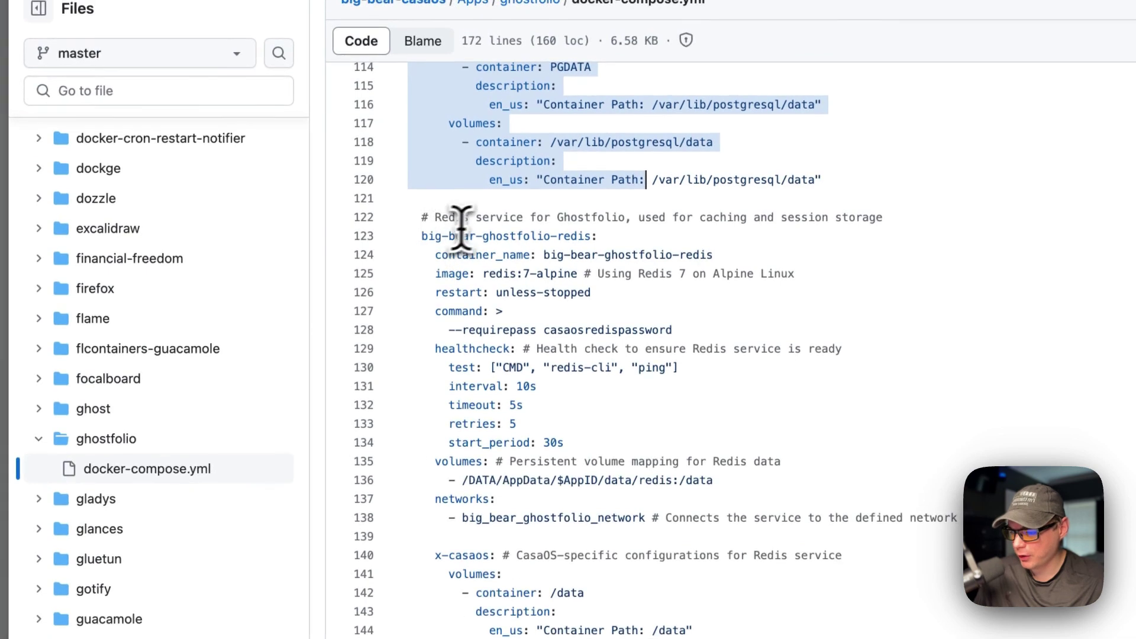
left_click_drag(437, 255, 740, 256)
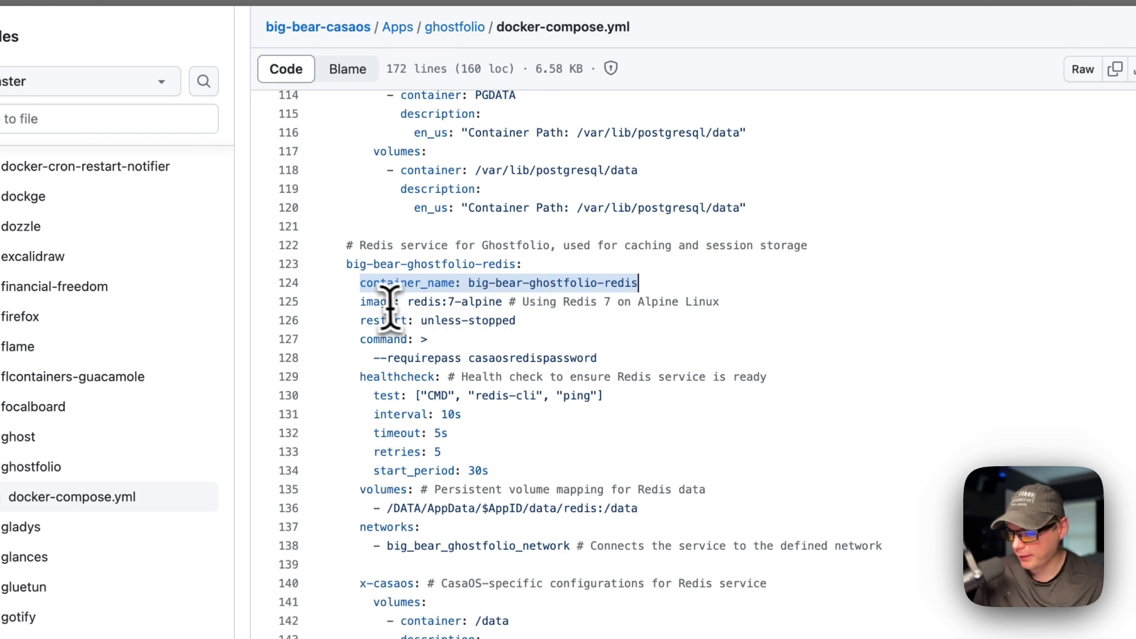
left_click_drag(361, 301, 700, 301)
double_click(426, 301)
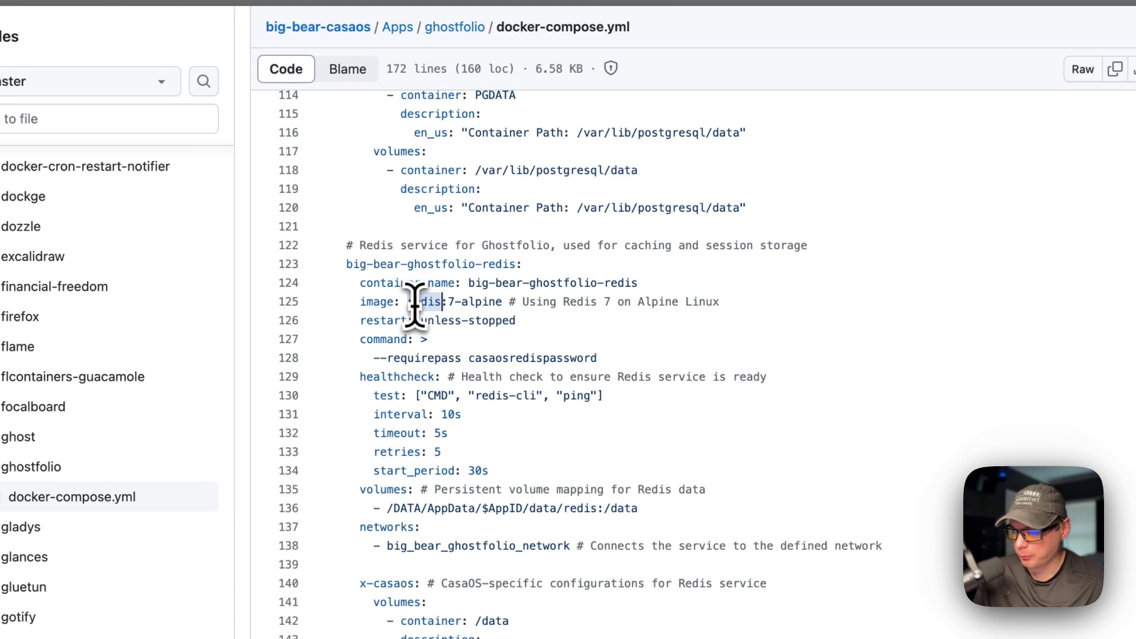
left_click_drag(443, 303, 454, 303)
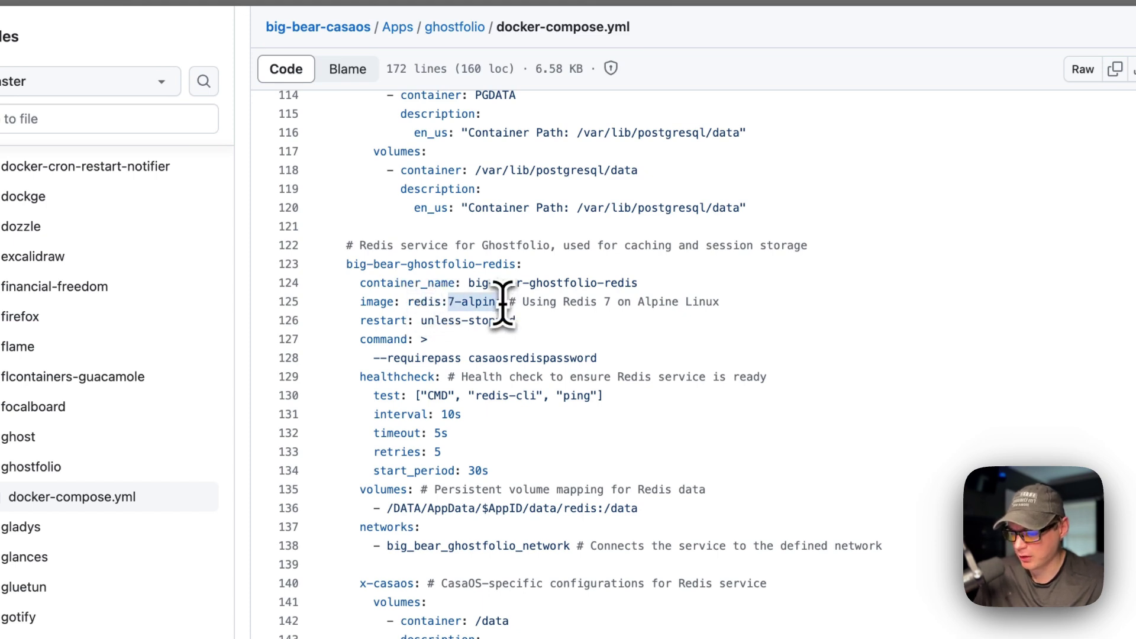
left_click_drag(360, 320, 577, 320)
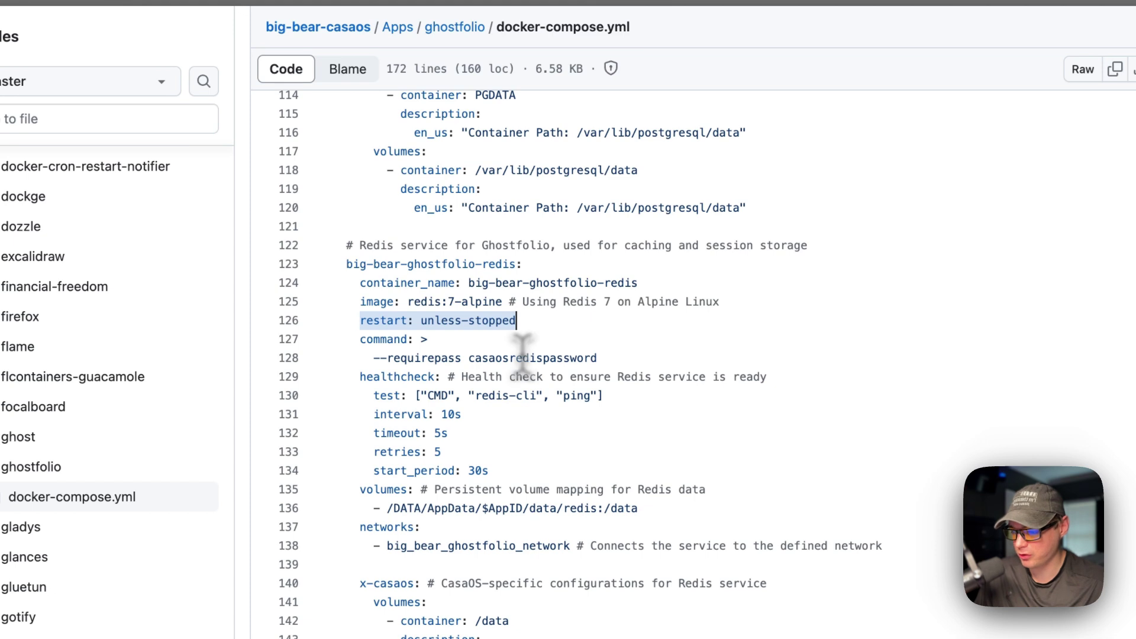
left_click_drag(360, 339, 585, 358)
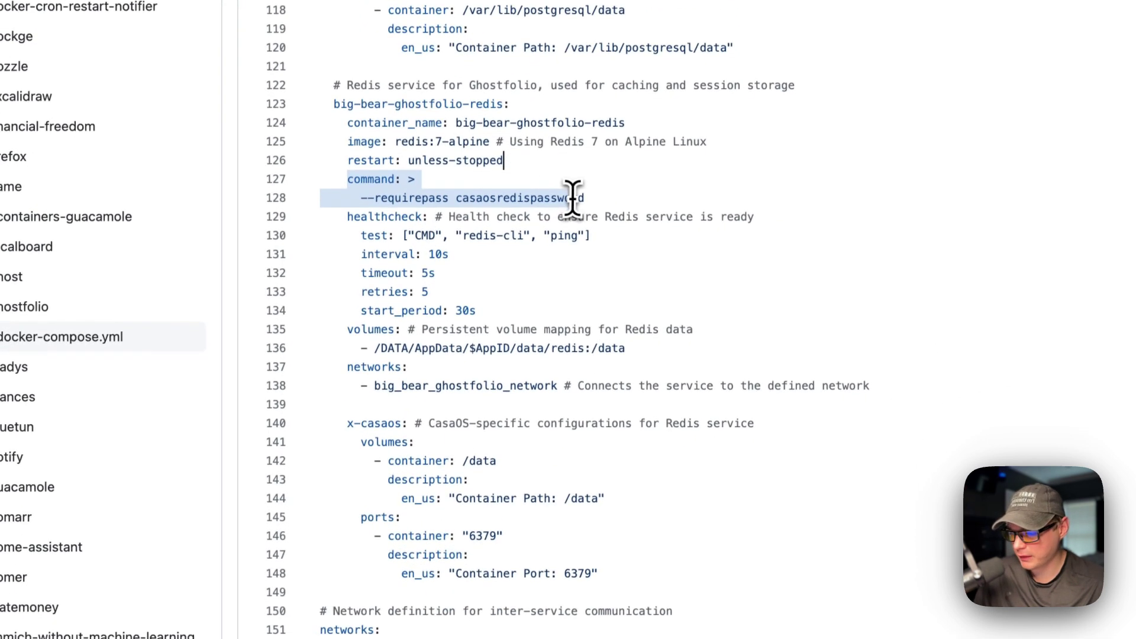
Highlight the Redis command's requirepass option and its password value, and the service's healthcheck block.
double_click(418, 197)
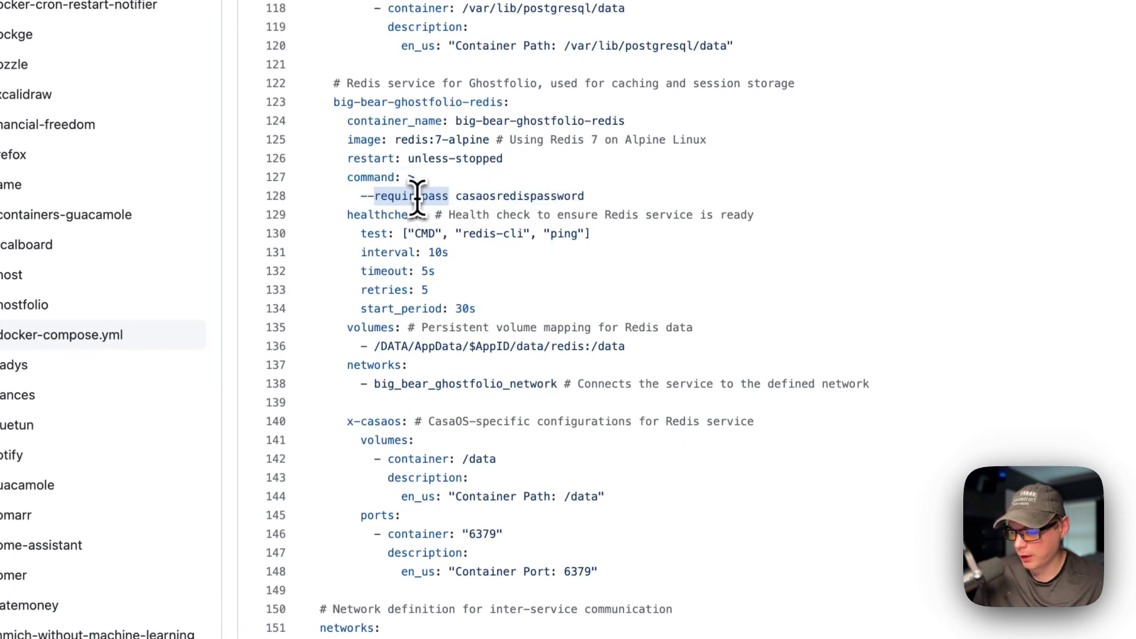
double_click(491, 196)
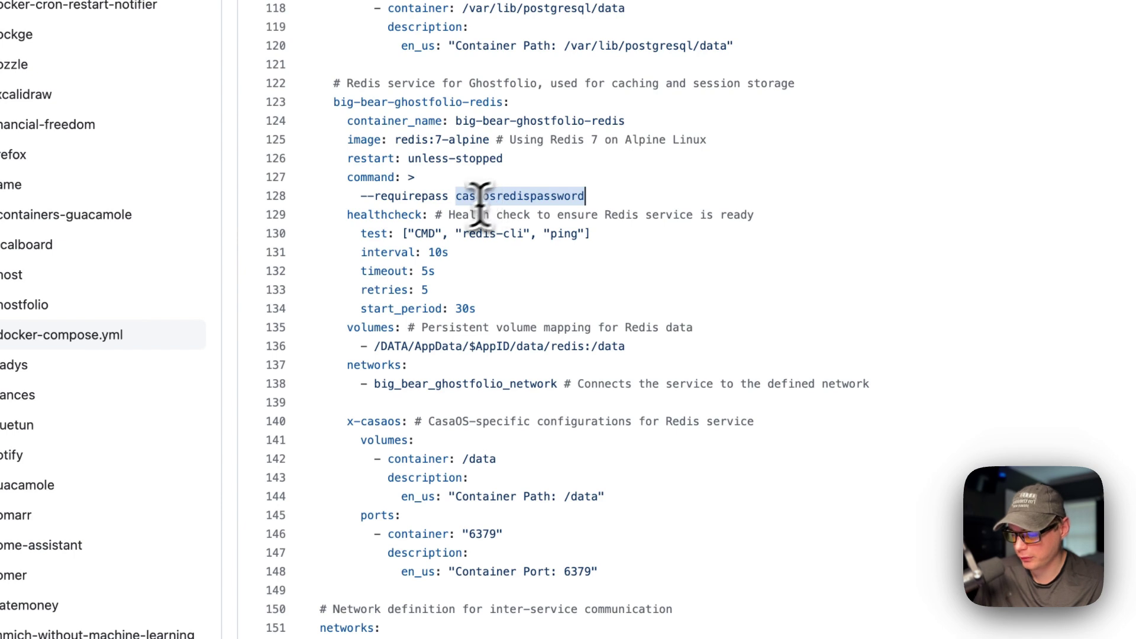
mouse_move(349, 216)
left_mouse_down()
mouse_move(545, 326)
mouse_move(536, 317)
left_mouse_up()
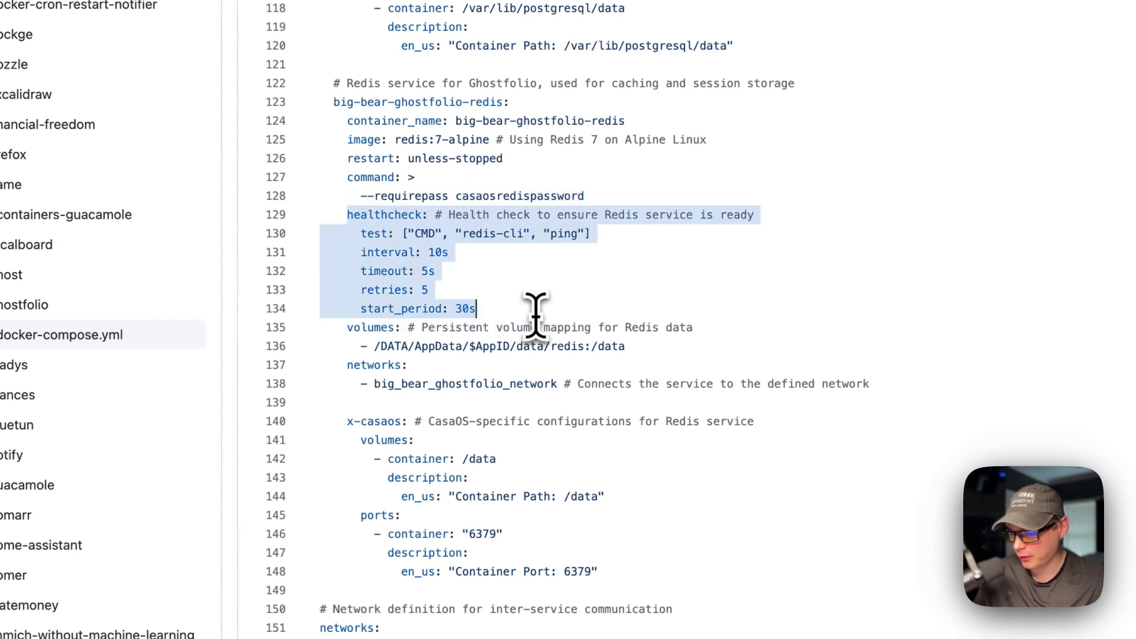
Highlight the Redis service's volumes section and examine its host-to-container path mapping, /DATA/AppData/$AppID/data/redis:/data.
scroll(531, 311, "down", 2)
left_click_drag(348, 264, 687, 282)
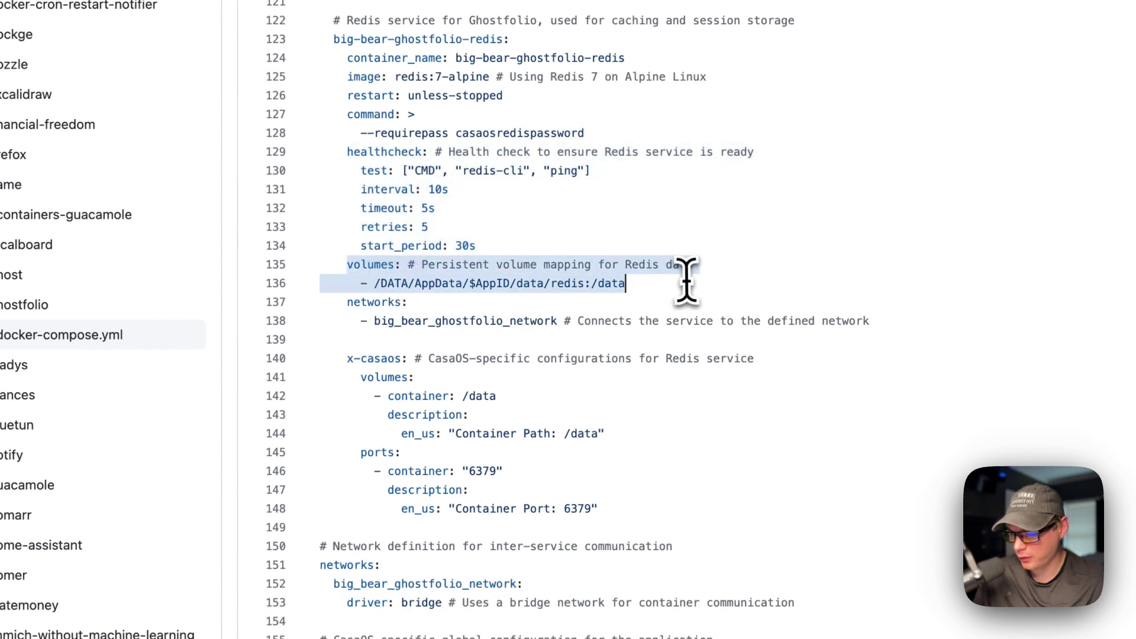
double_click(480, 284)
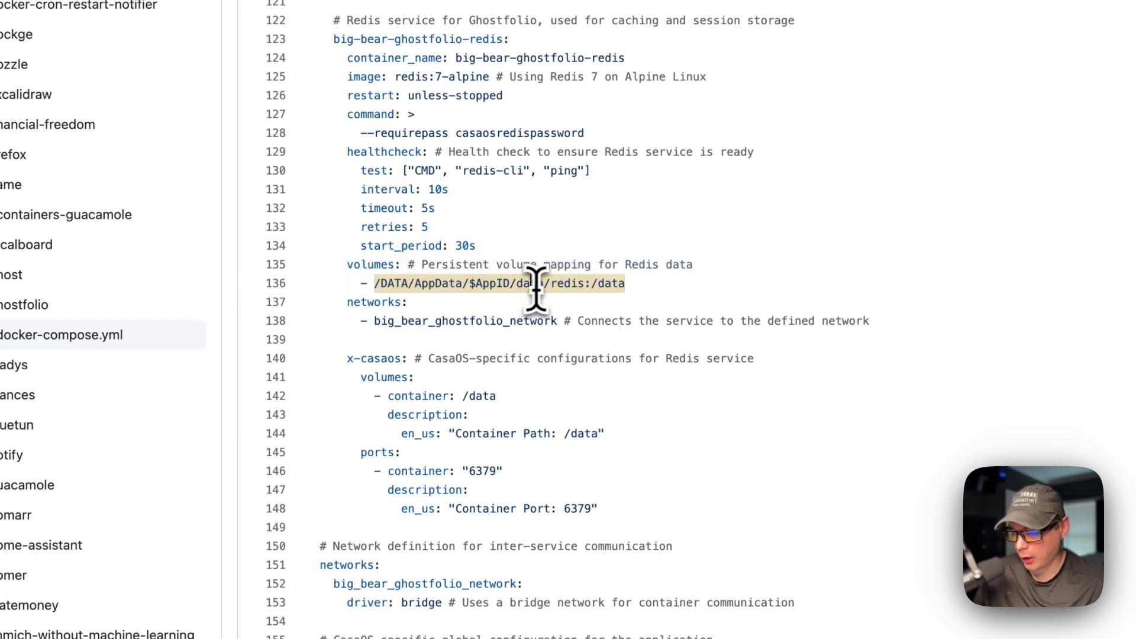
left_click_drag(380, 284, 571, 285)
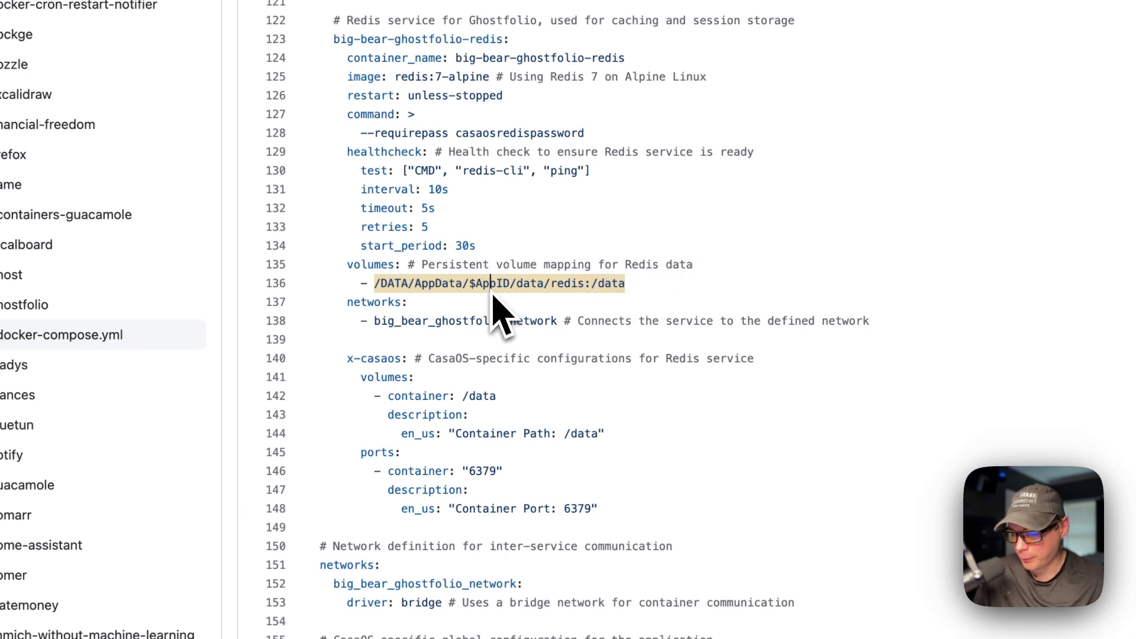
scroll(494, 308, "down", 1)
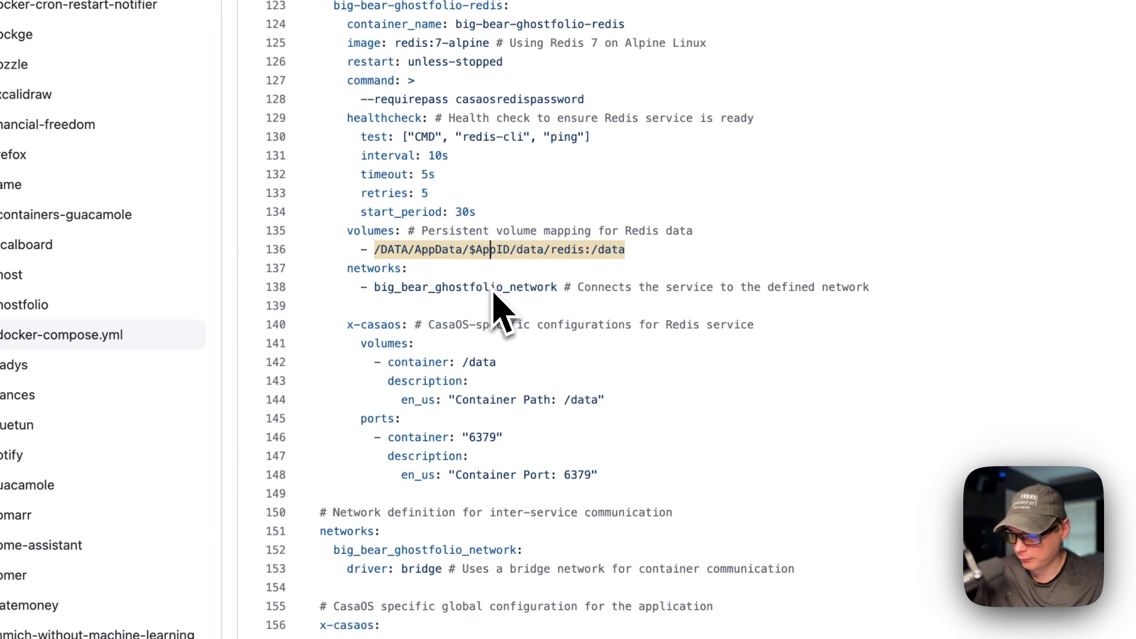
Highlight the Redis service's networks section and its x-casaos block of volumes and ports descriptions.
left_click_drag(347, 268, 640, 290)
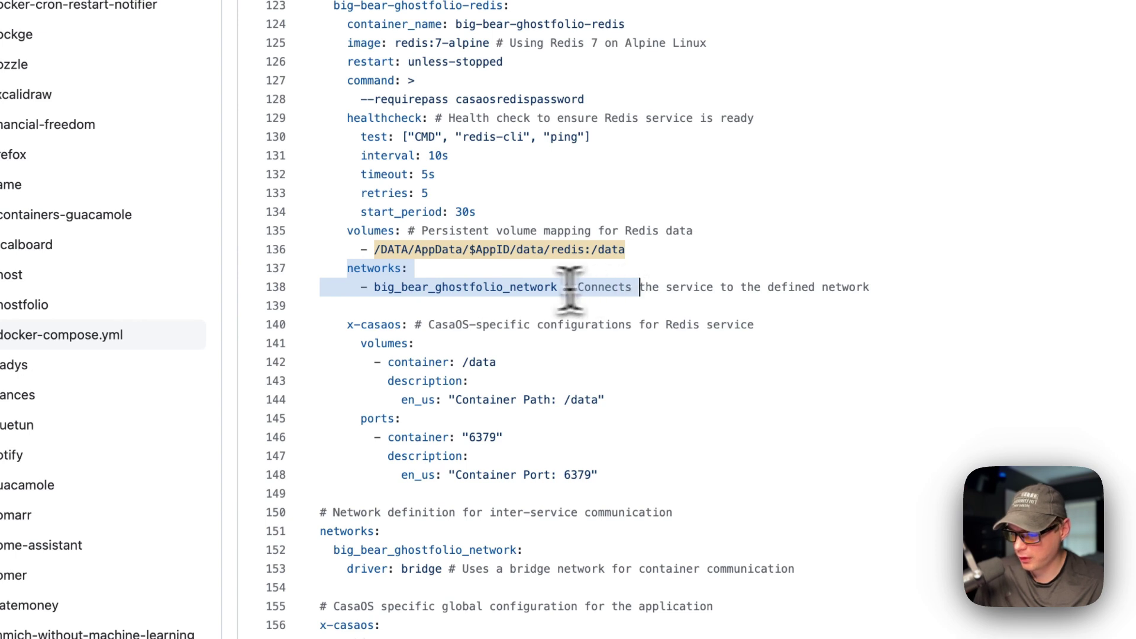
left_click(451, 288)
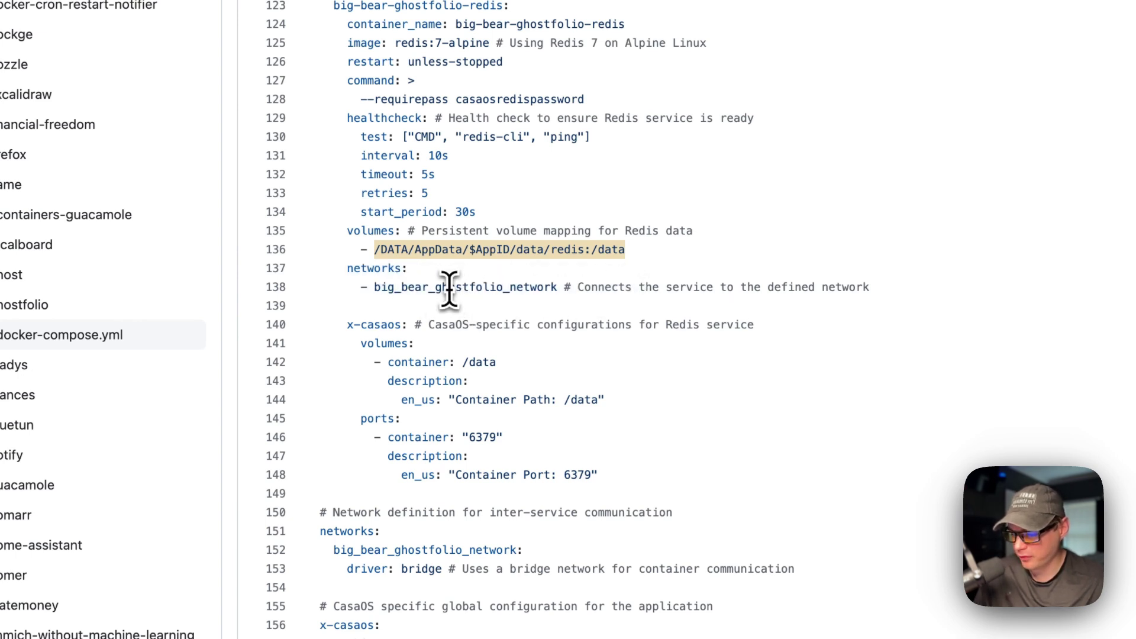
scroll(449, 290, "down", 3)
left_click_drag(347, 226, 558, 376)
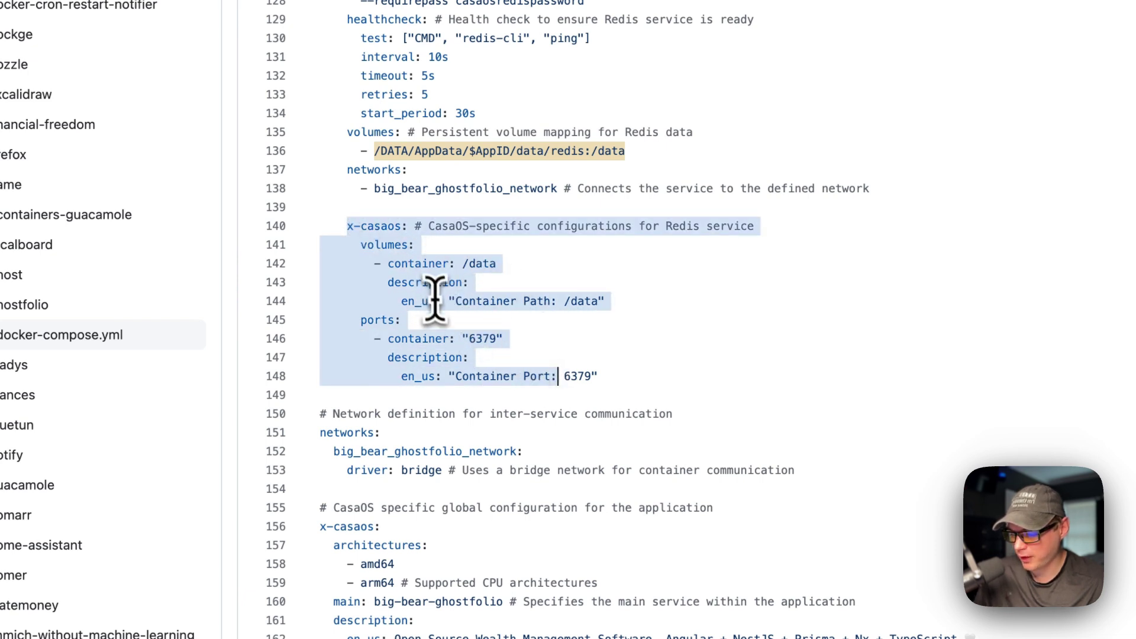
Highlight the whole Redis service definition and the matching REDIS_PASSWORD variable in the Ghostfolio service's environment.
scroll(423, 344, "up", 10)
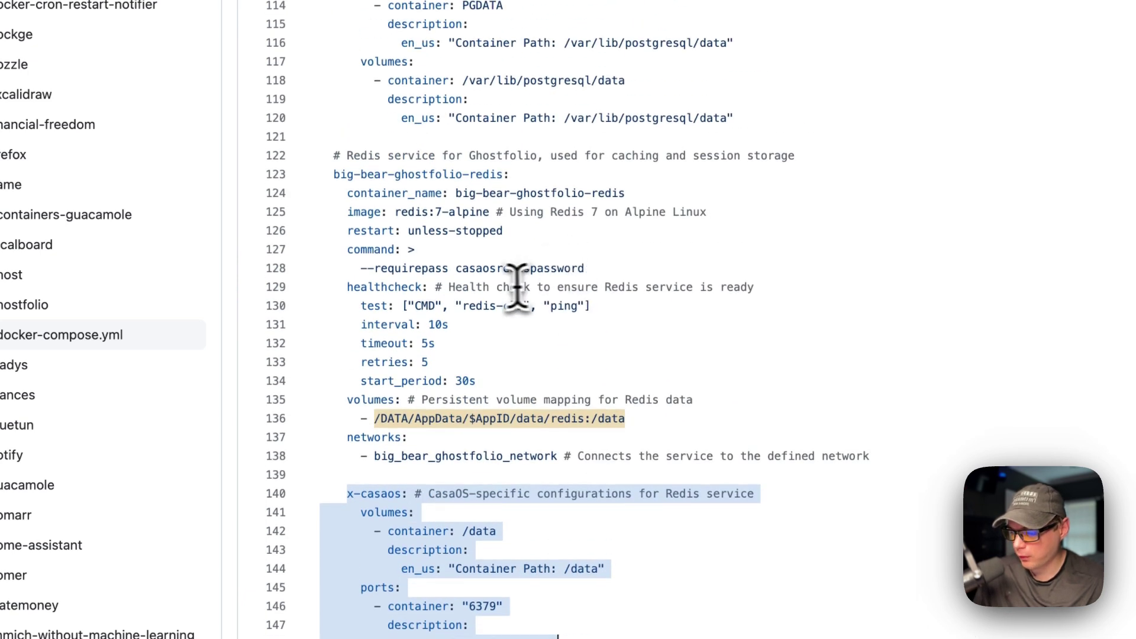
left_click_drag(334, 194, 513, 564)
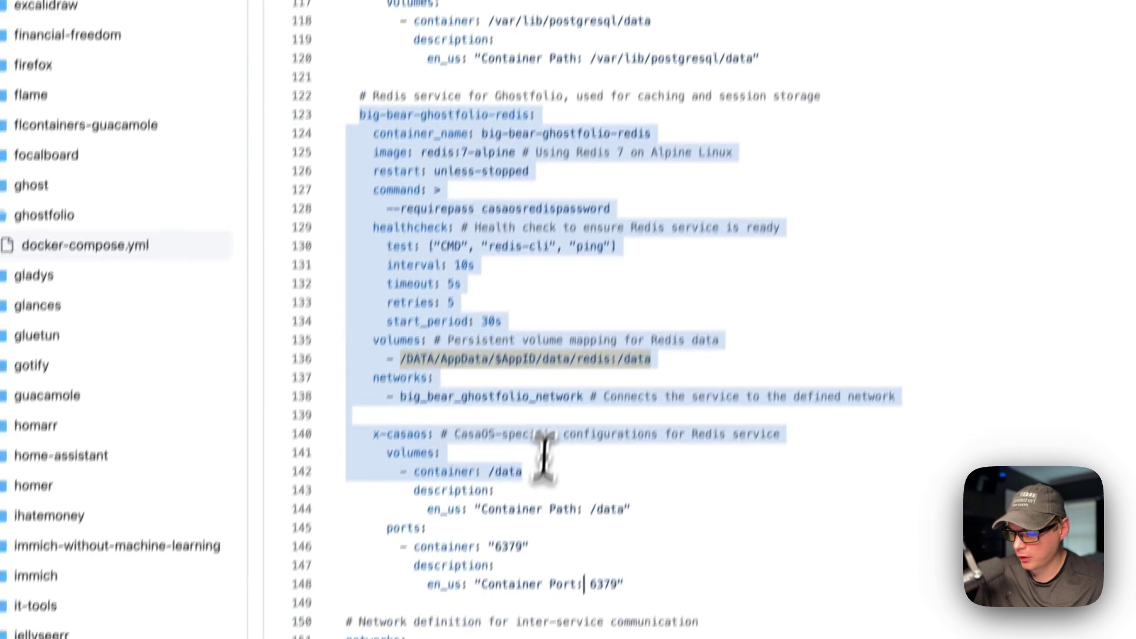
scroll(552, 439, "up", 20)
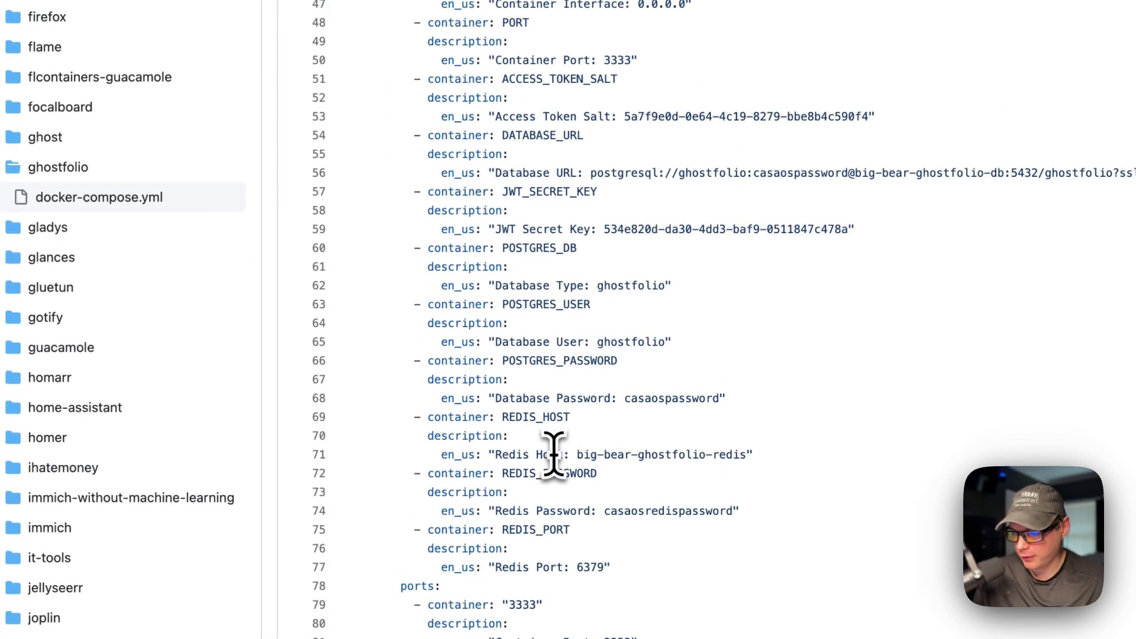
scroll(554, 456, "up", 8)
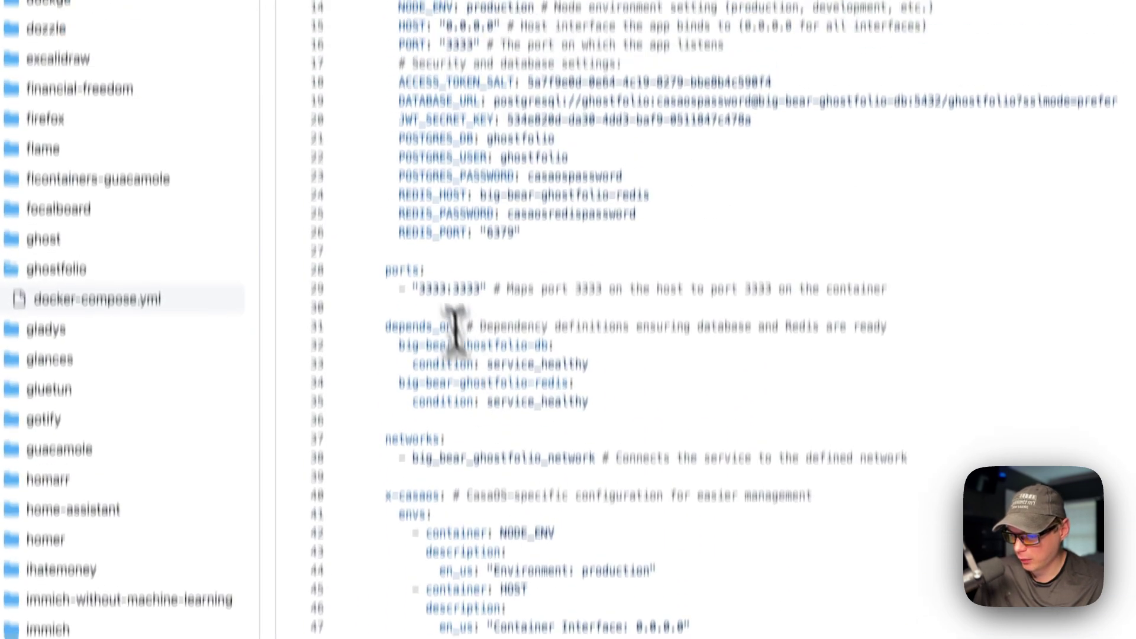
double_click(414, 304)
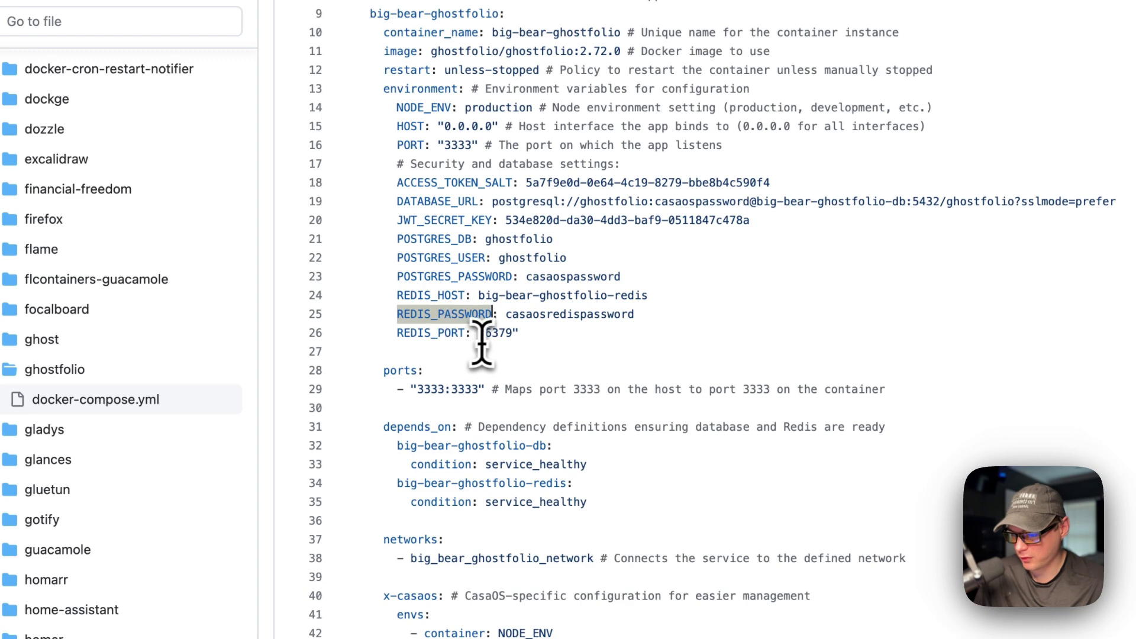
Highlight the network definition for big_bear_ghostfolio_network and examine its bridge driver setting.
scroll(497, 345, "down", 20)
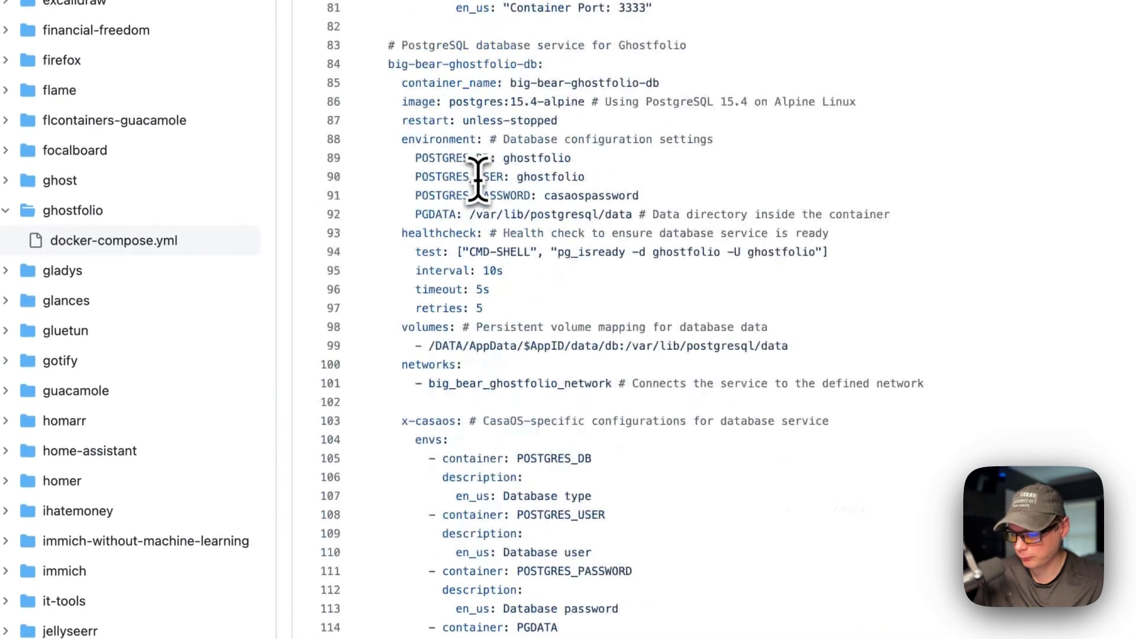
scroll(478, 178, "down", 10)
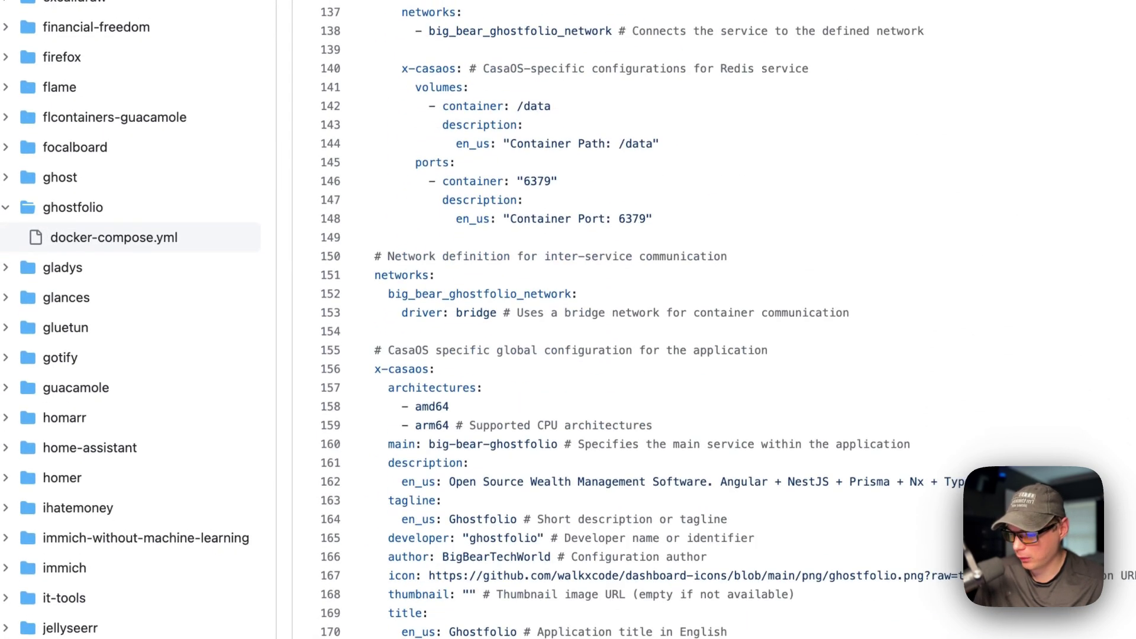
left_click_drag(374, 254, 577, 320)
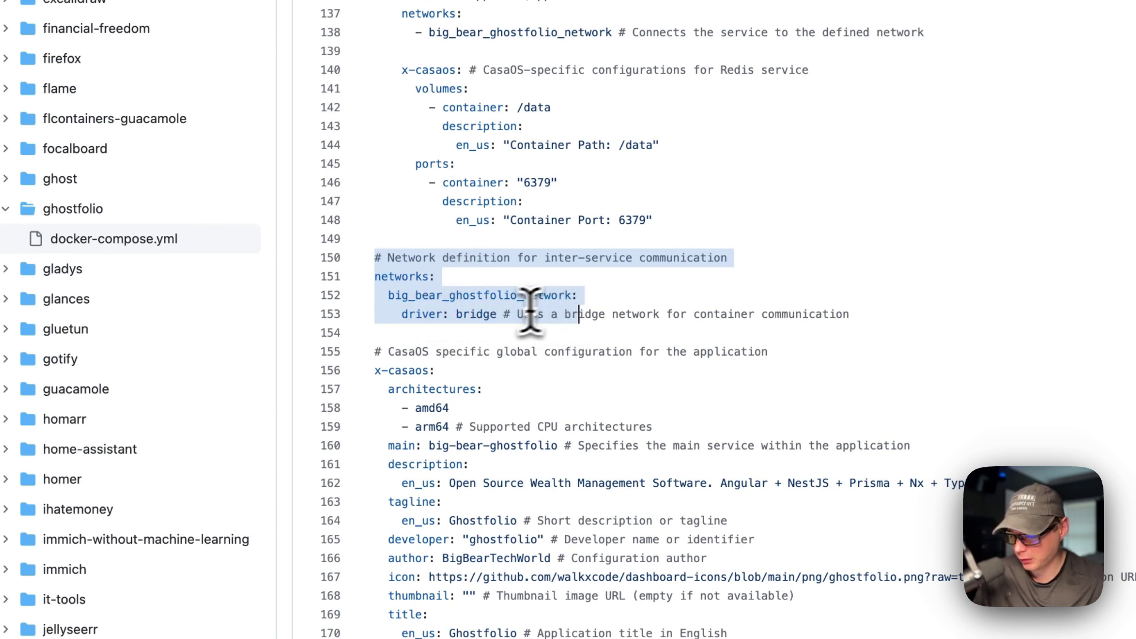
left_click(407, 313)
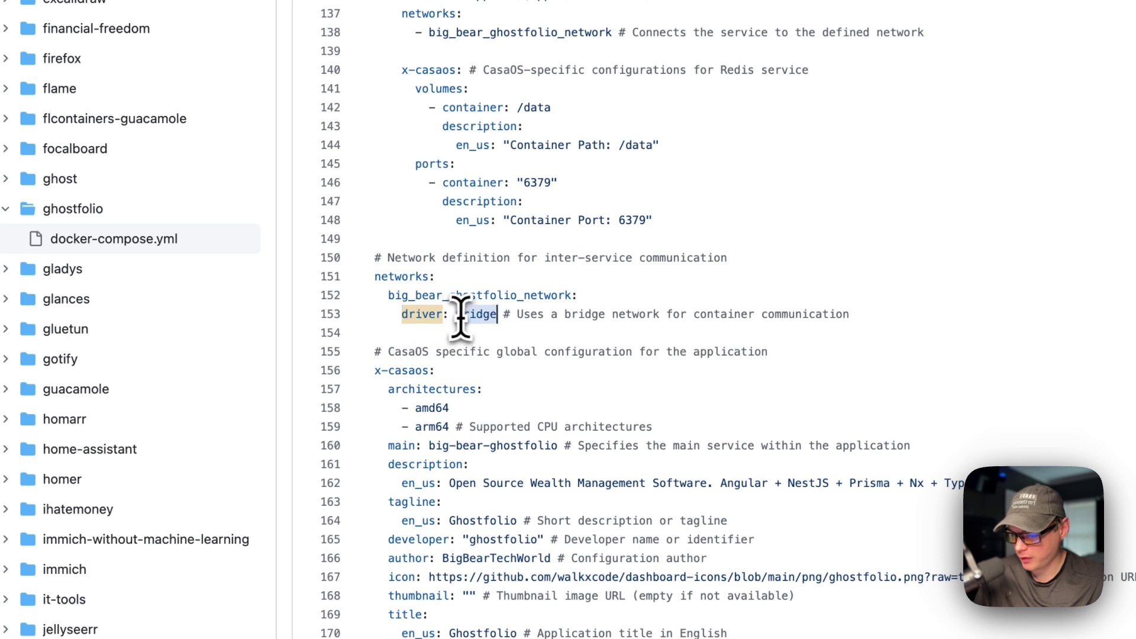
Highlight the global x-casaos configuration, and check its supported architectures against the ghostfolio/ghostfolio:2.72.0 image.
left_click_drag(376, 353, 621, 638)
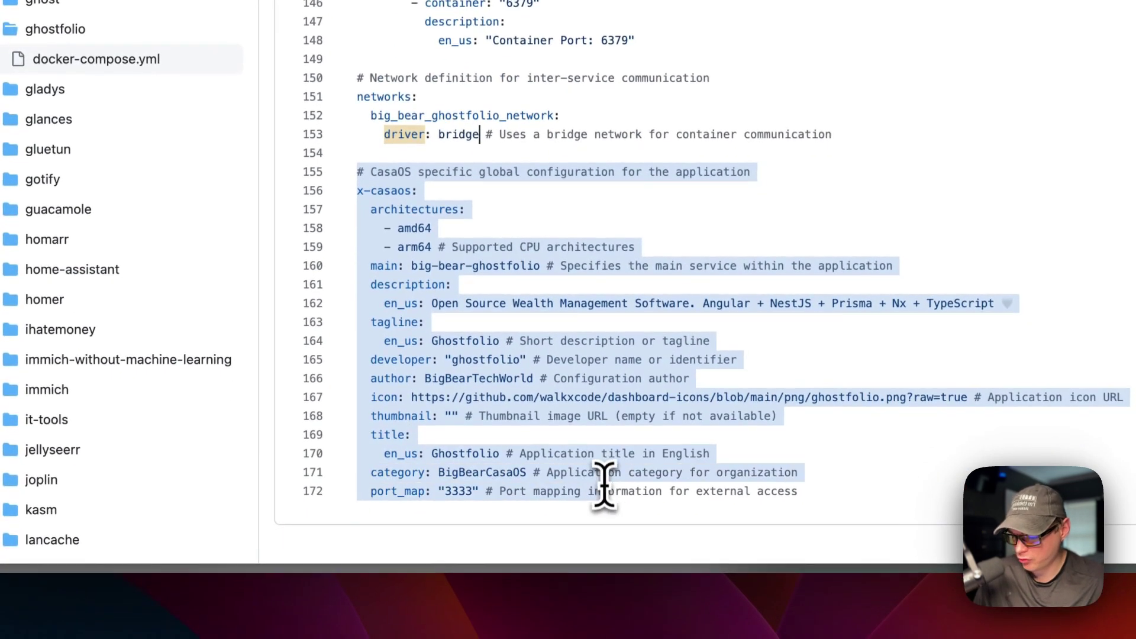
left_click(403, 211)
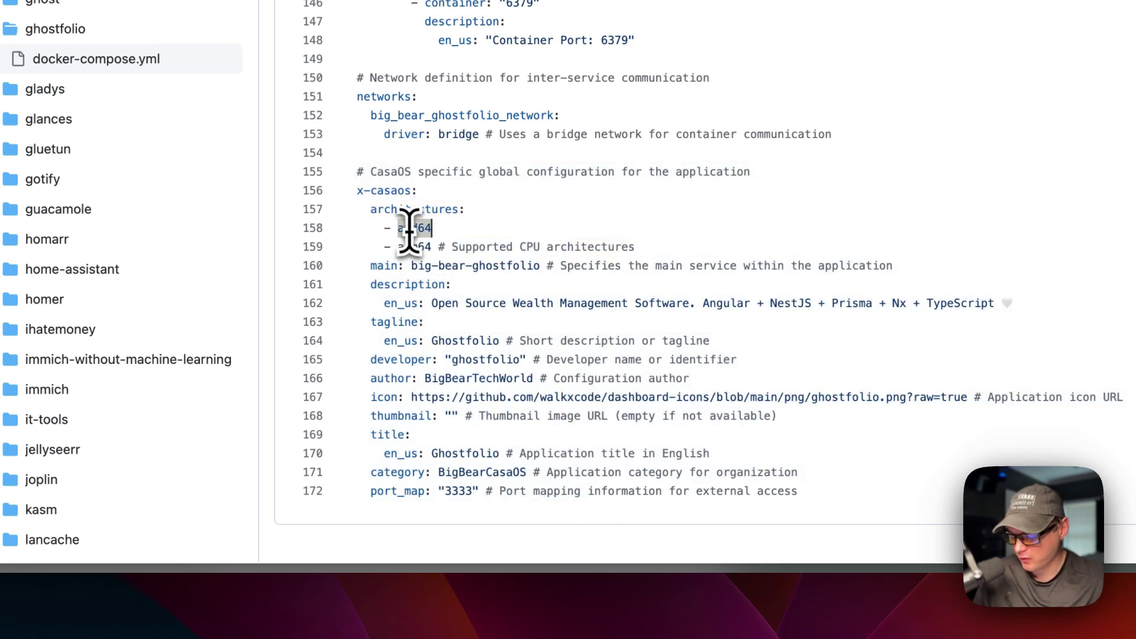
scroll(414, 245, "up", 20)
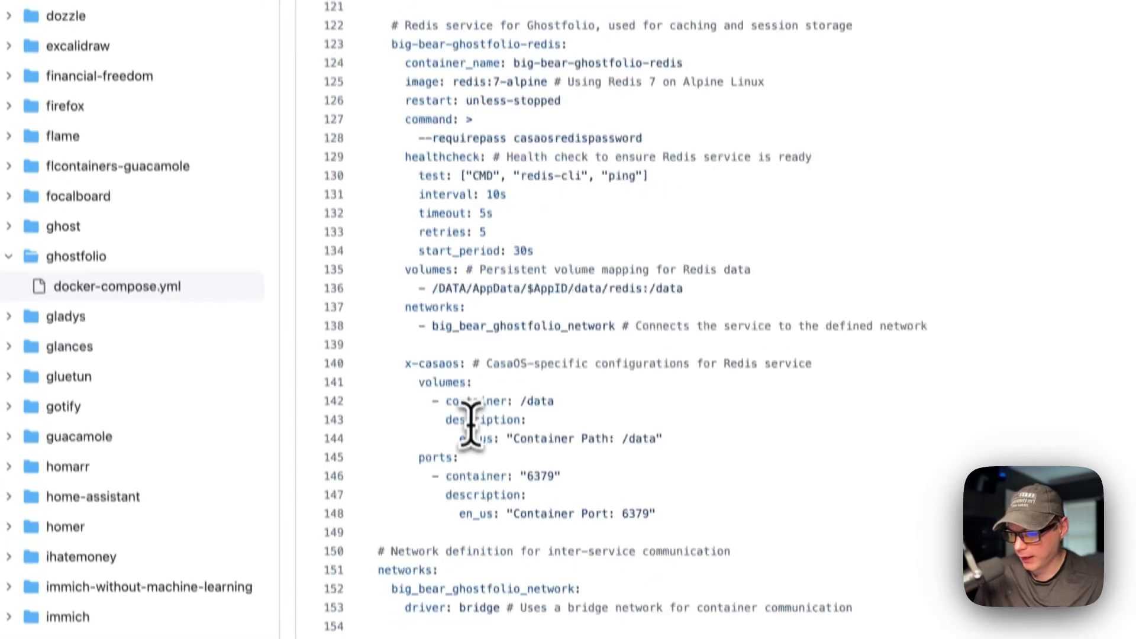
scroll(476, 444, "up", 5)
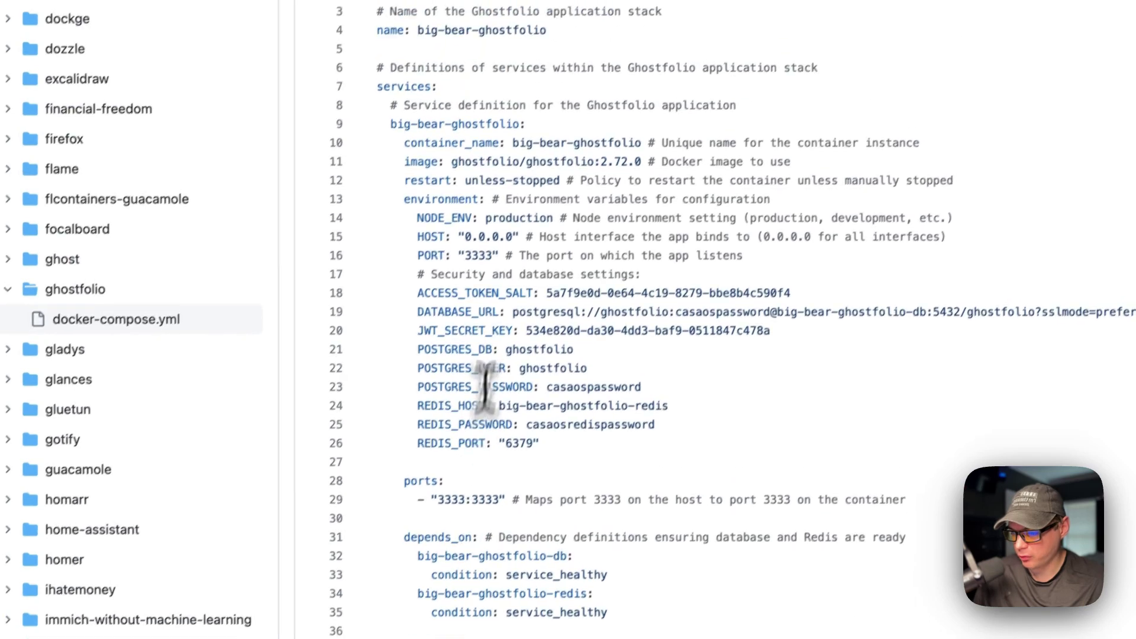
left_click_drag(422, 195, 612, 196)
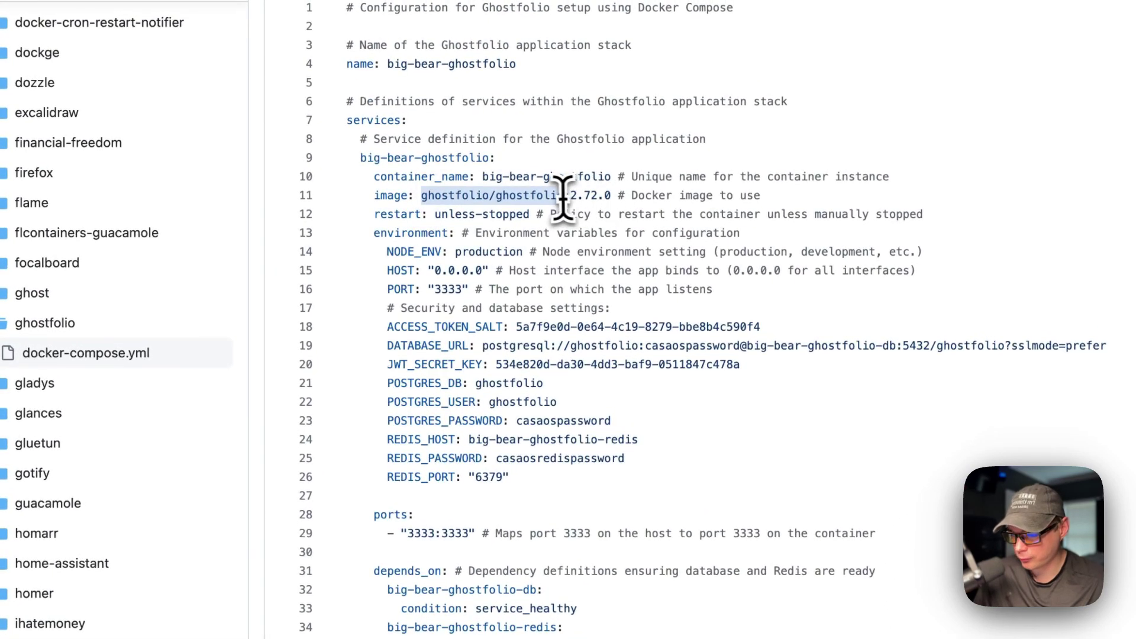
Highlight the main entry in the global x-casaos block and compare it with the big-bear-ghostfolio service name.
scroll(561, 195, "down", 20)
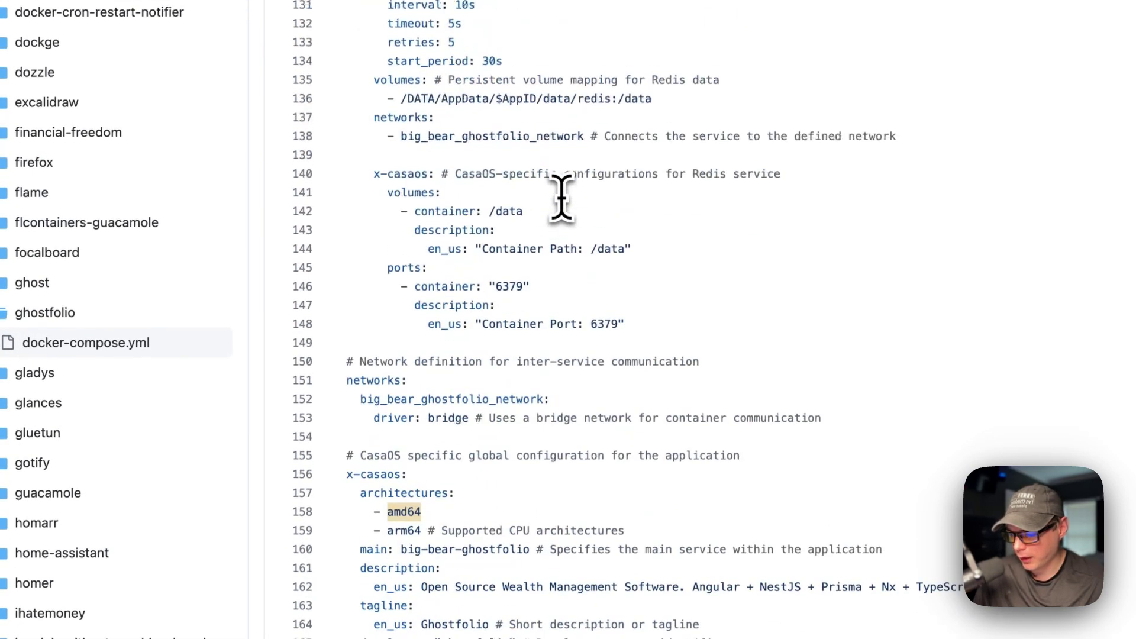
left_click_drag(353, 433, 674, 427)
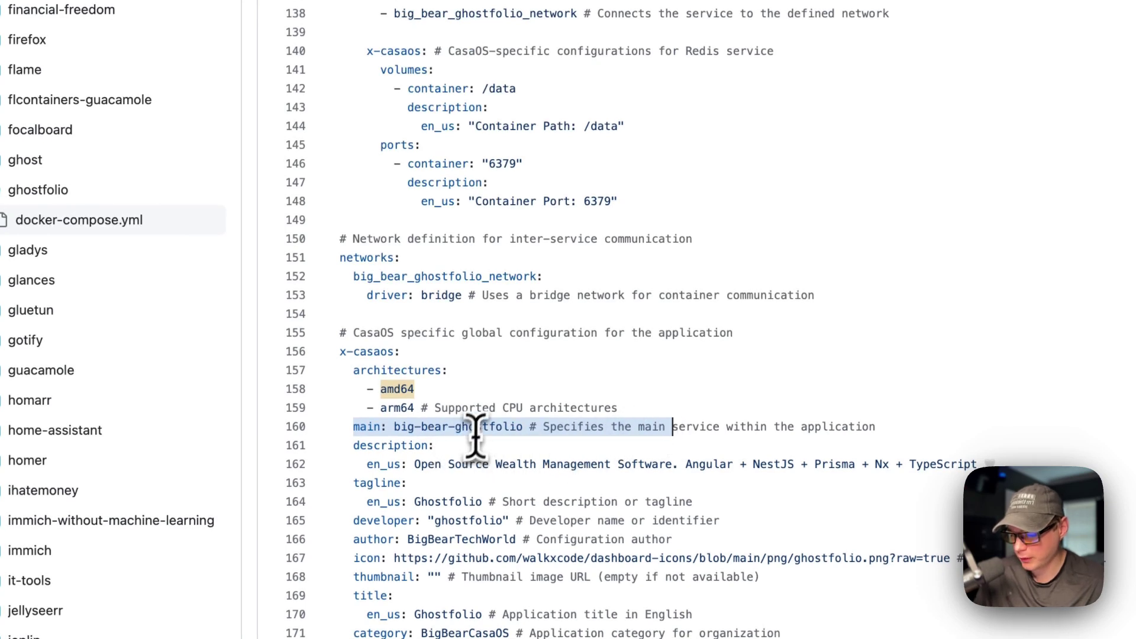
scroll(476, 435, "up", 20)
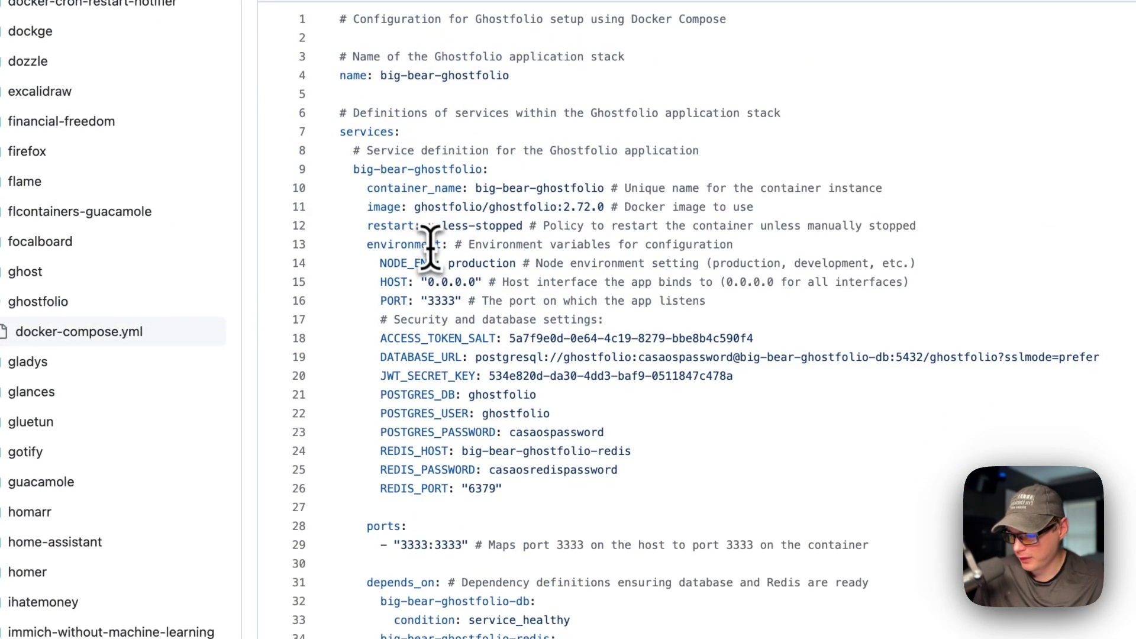
left_click_drag(353, 217, 517, 217)
Highlight the description, tagline, developer and author keys in the global x-casaos block.
scroll(578, 338, "down", 20)
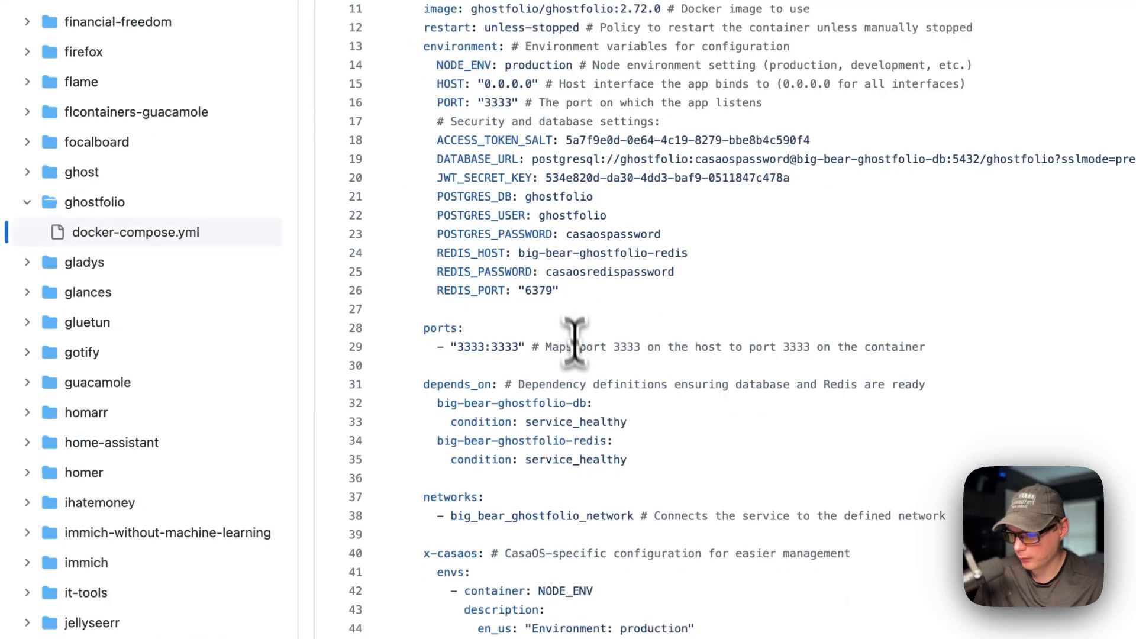
scroll(583, 414, "down", 2)
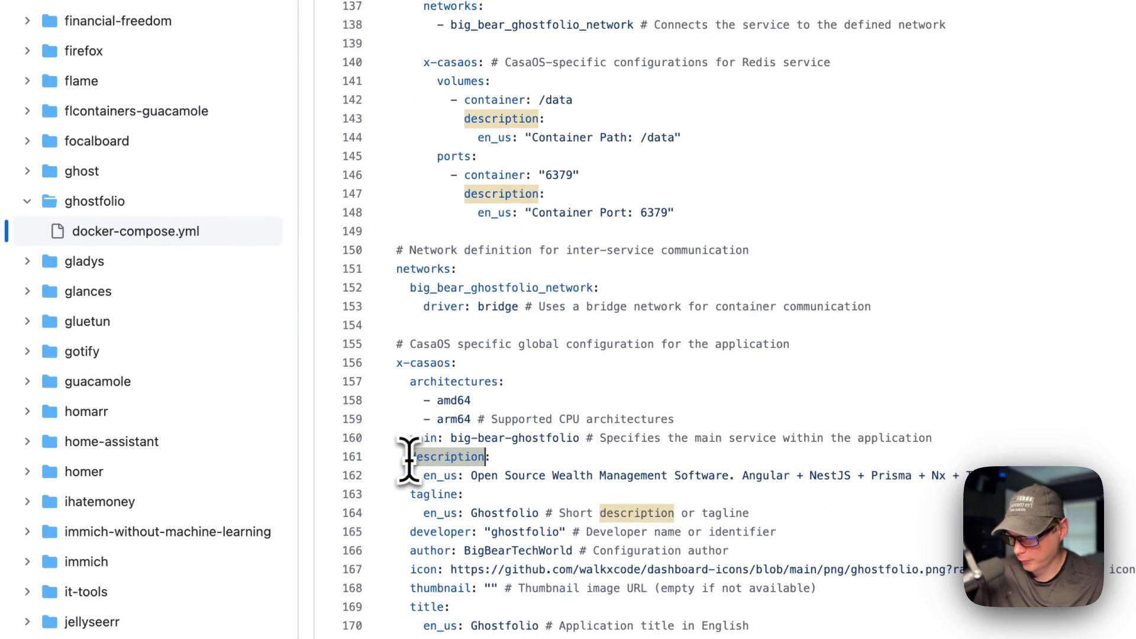
double_click(438, 494)
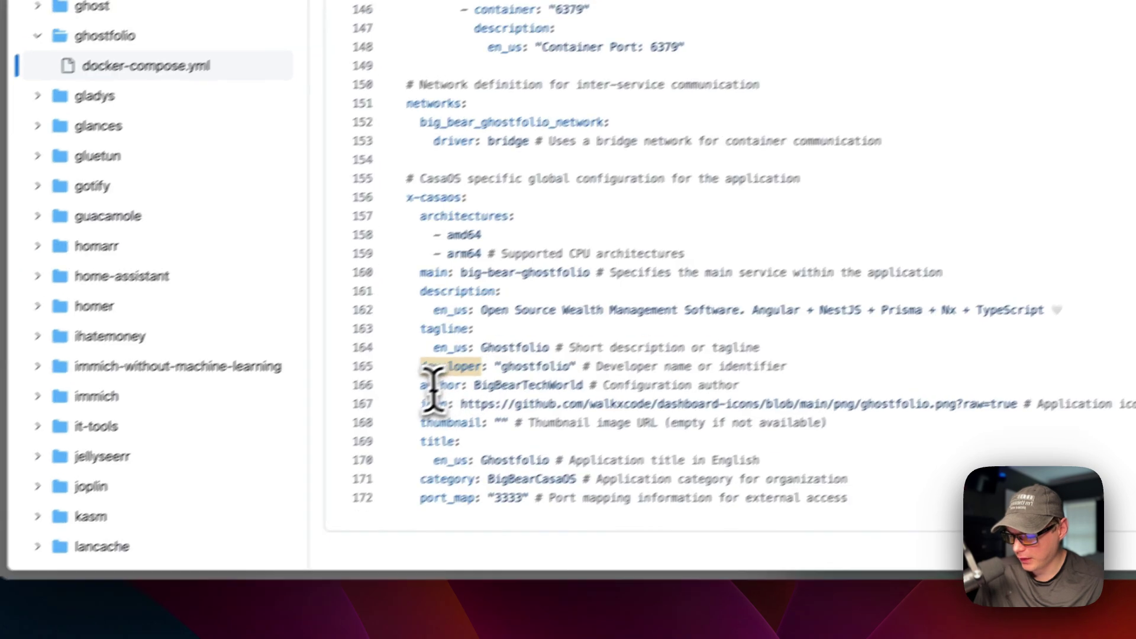
double_click(453, 378)
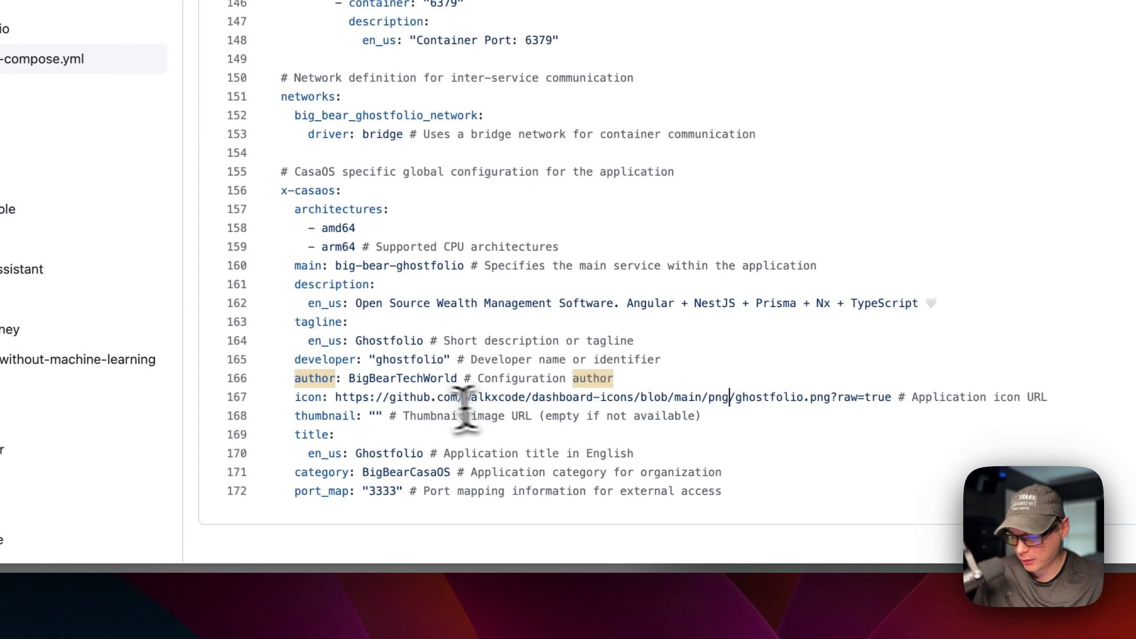
Highlight the thumbnail, title, category and port_map keys in the global x-casaos block and return to the Ghostfolio service's settings.
double_click(320, 415)
double_click(317, 437)
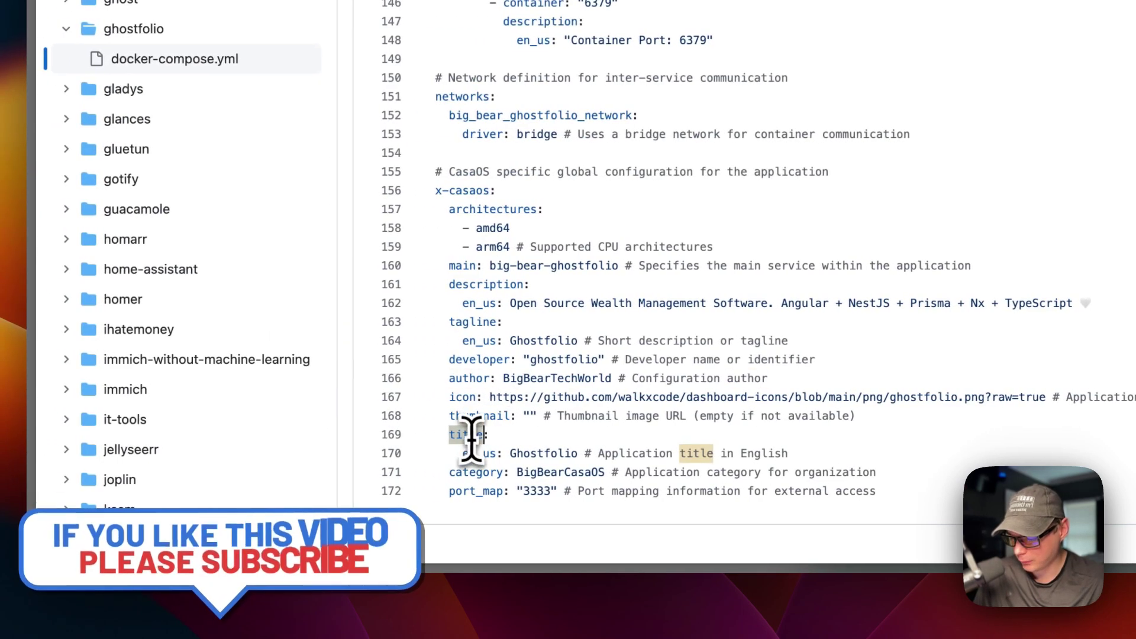
double_click(476, 472)
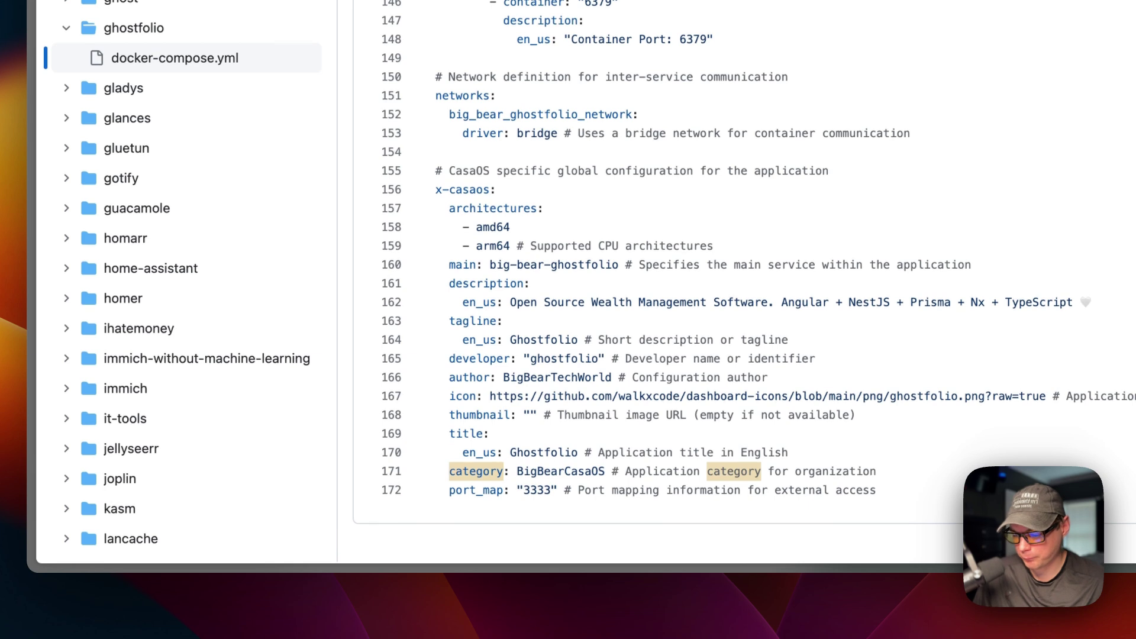
double_click(467, 491)
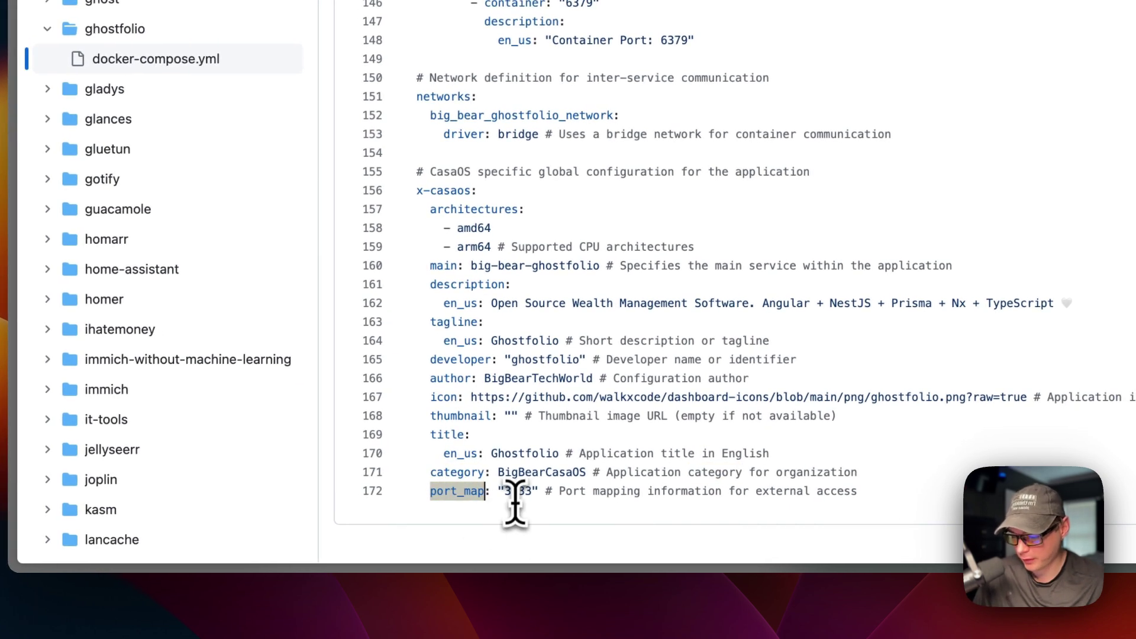
scroll(517, 492, "up", 20)
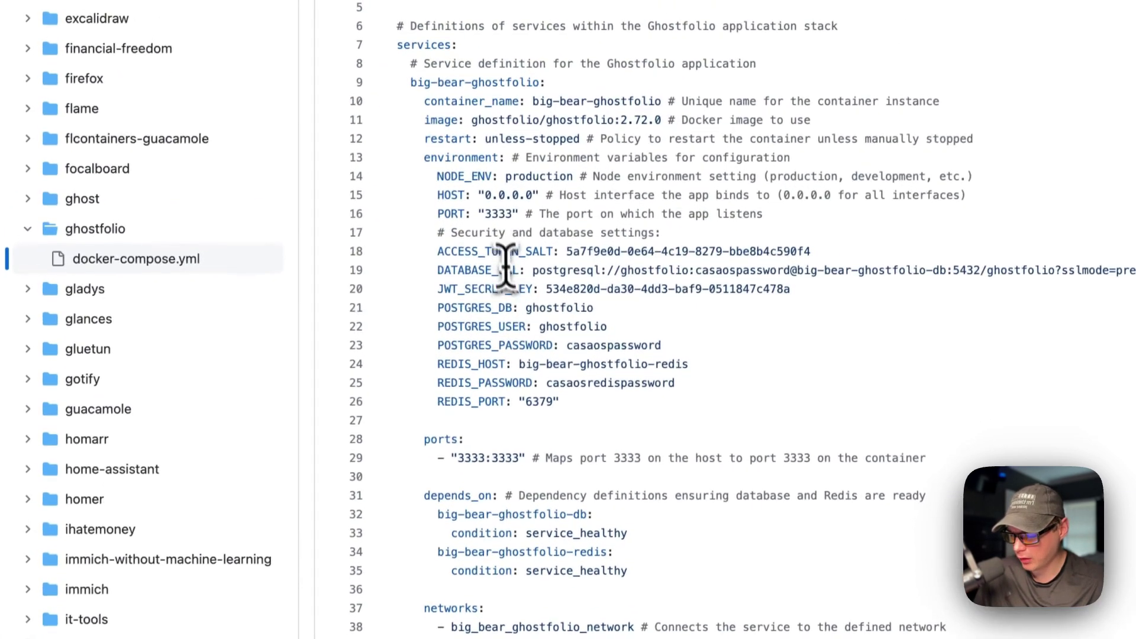
Highlight the host port in the Ghostfolio service's 3333:3333 port mapping in docker-compose.yml.
scroll(533, 199, "down", 3)
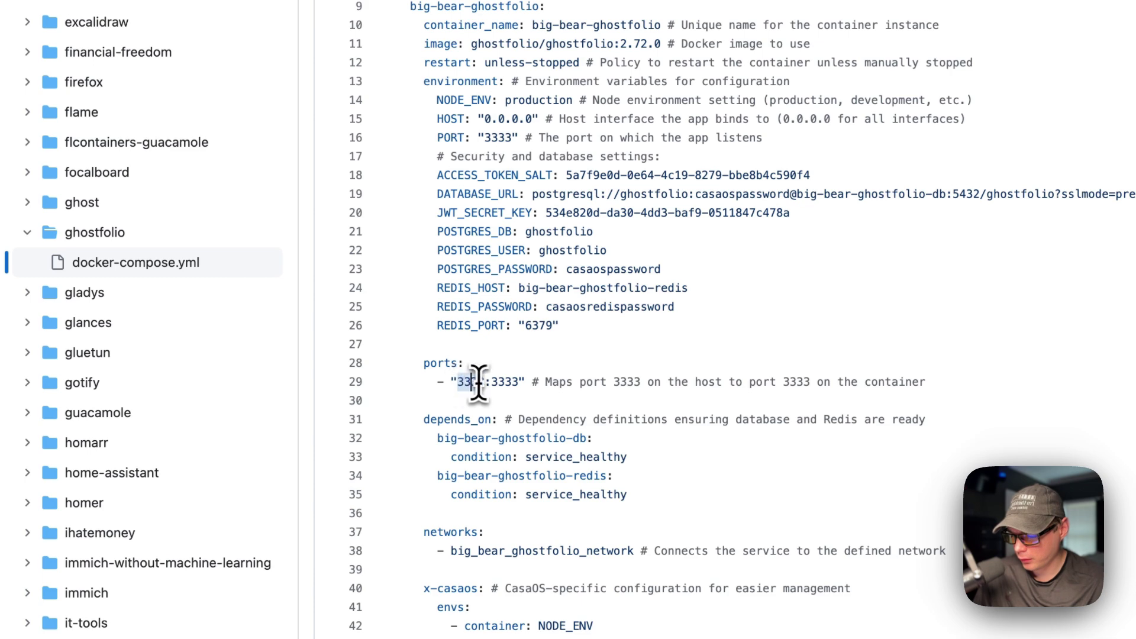
scroll(516, 408, "up", 5)
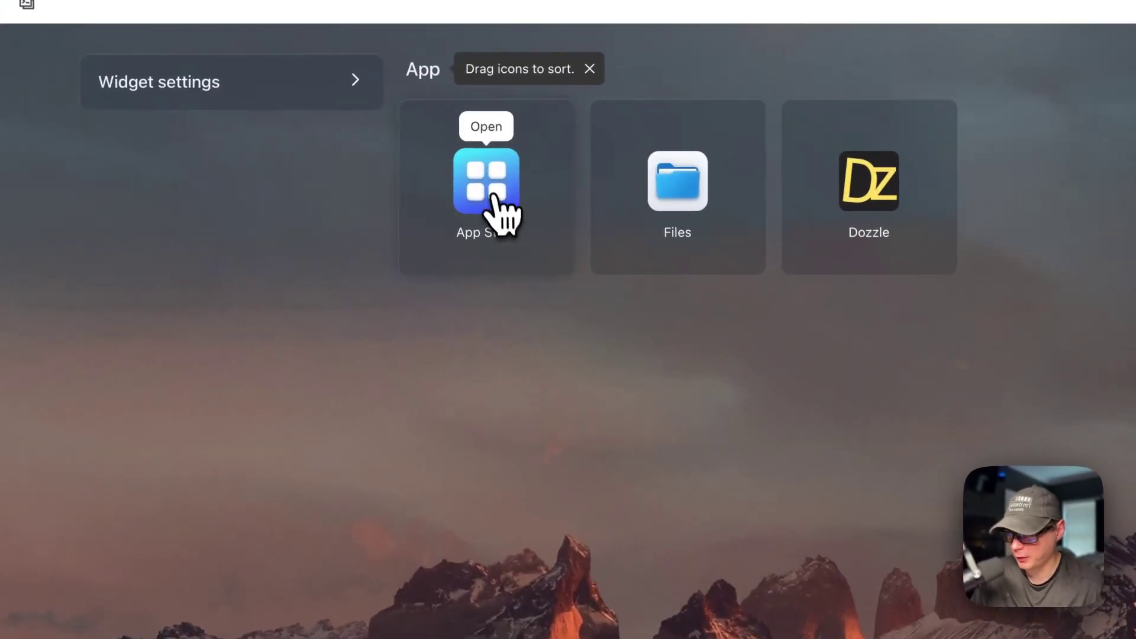
Switch to CasaOS, search its App Store for "ghost", and highlight the BigBearCasaOS category of the Ghostfolio entry.
left_click(492, 201)
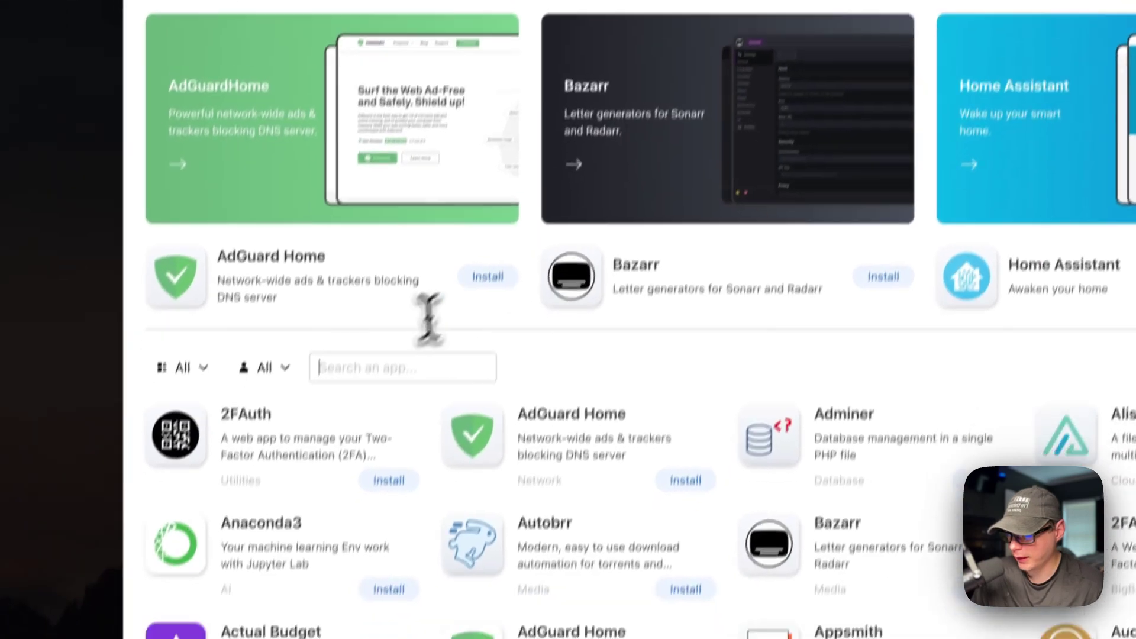
left_click(327, 455)
type("gho")
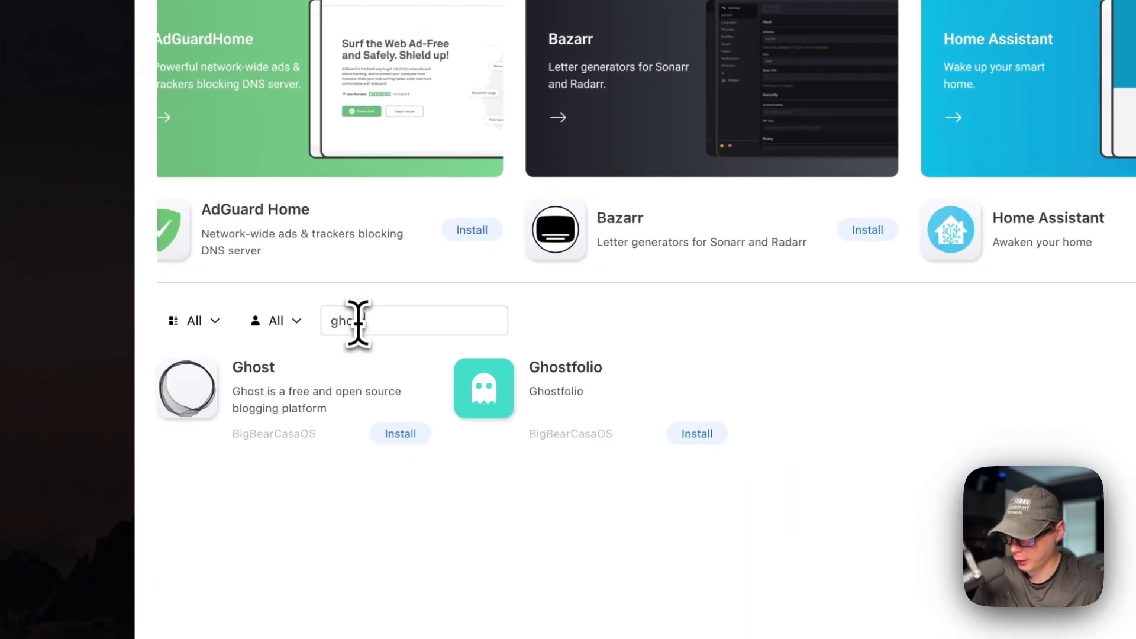
type("st")
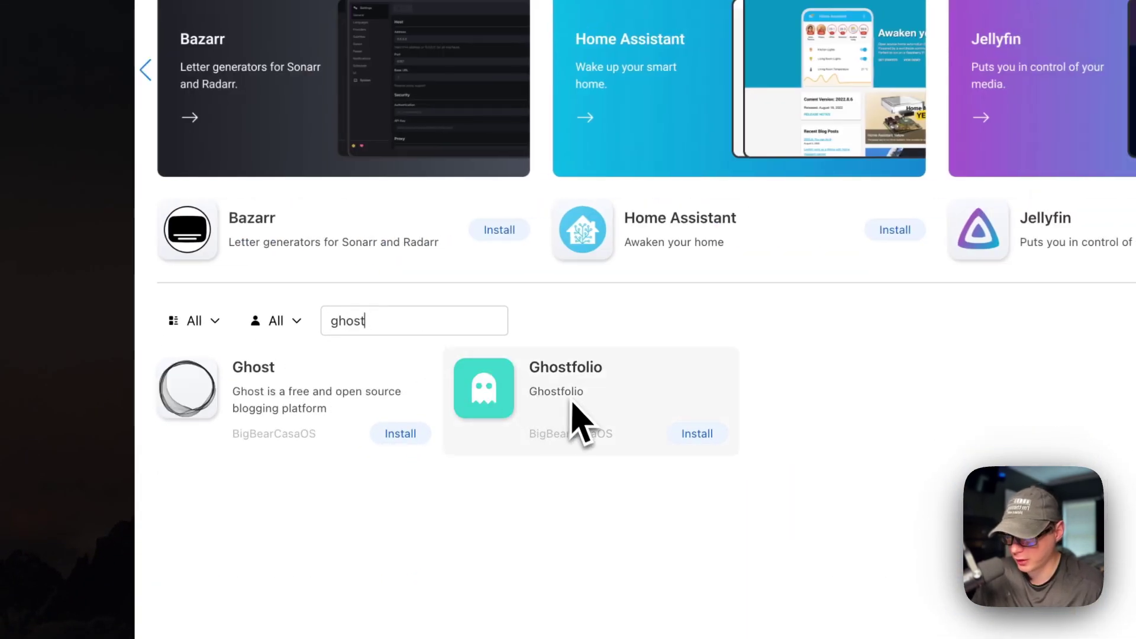
left_click_drag(530, 436, 620, 445)
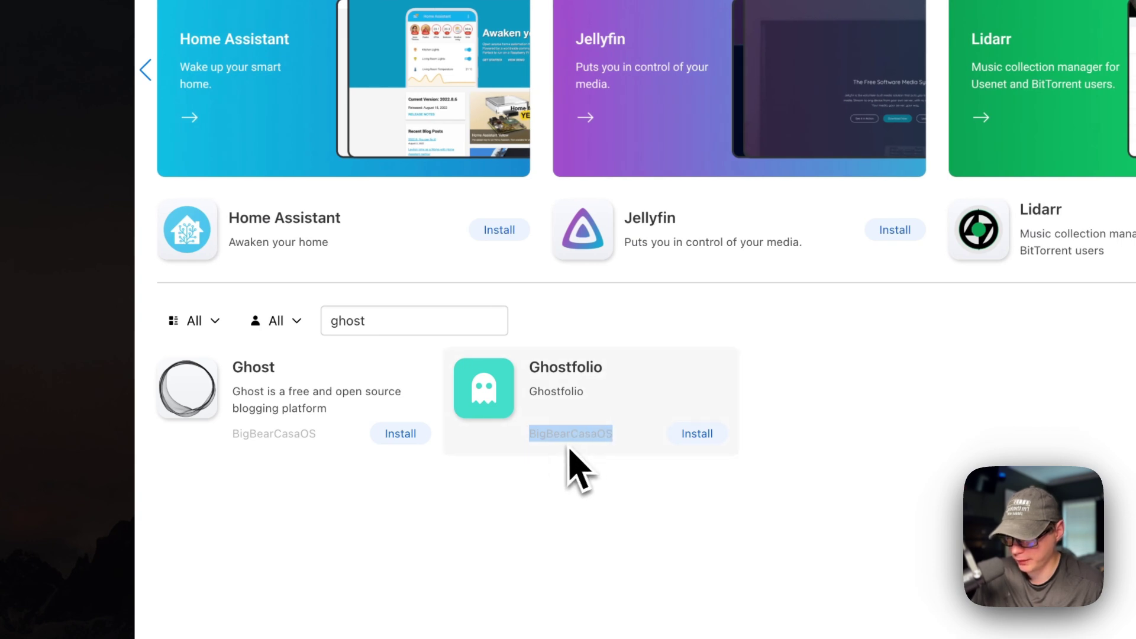
Install Ghostfolio from the BigBearCasaOS store and let the installation continue in the background.
left_click(588, 418)
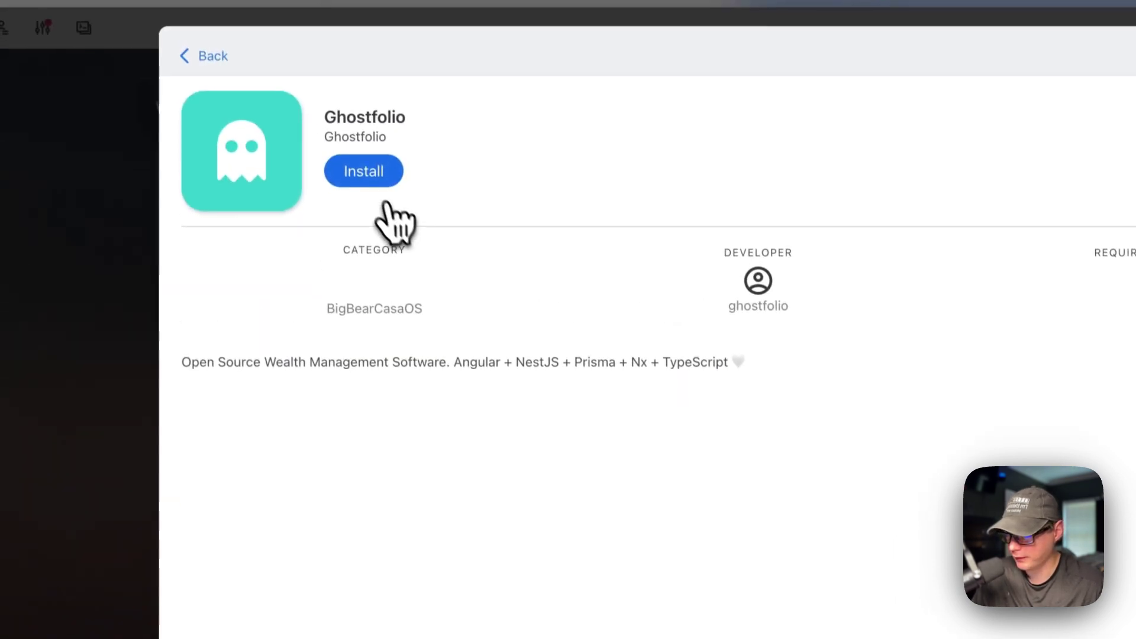
left_click(364, 172)
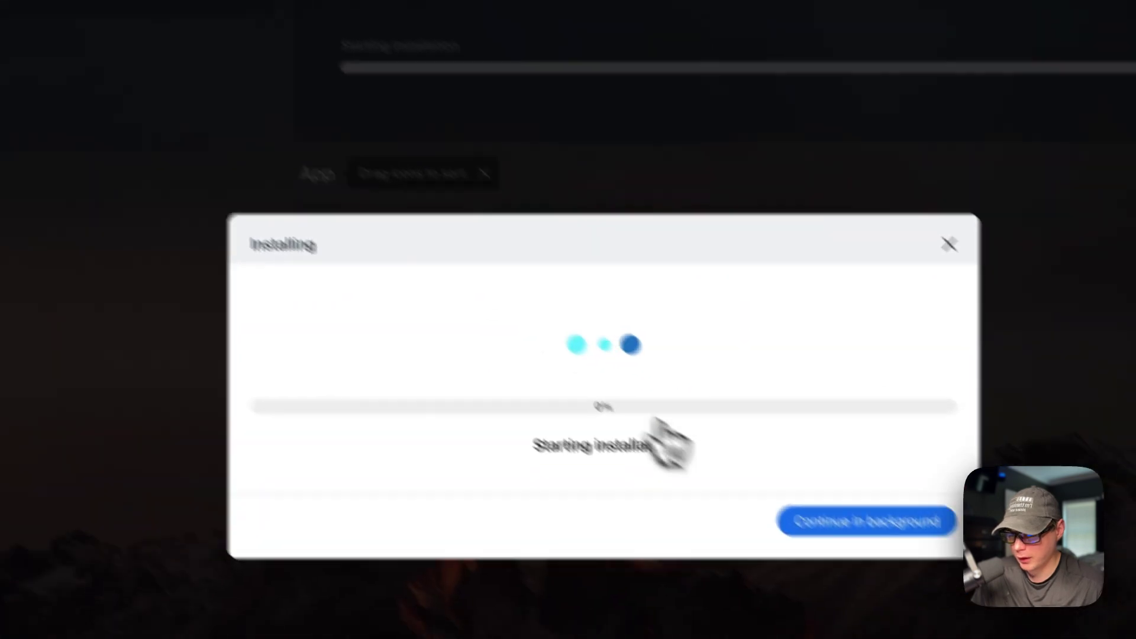
left_click(828, 520)
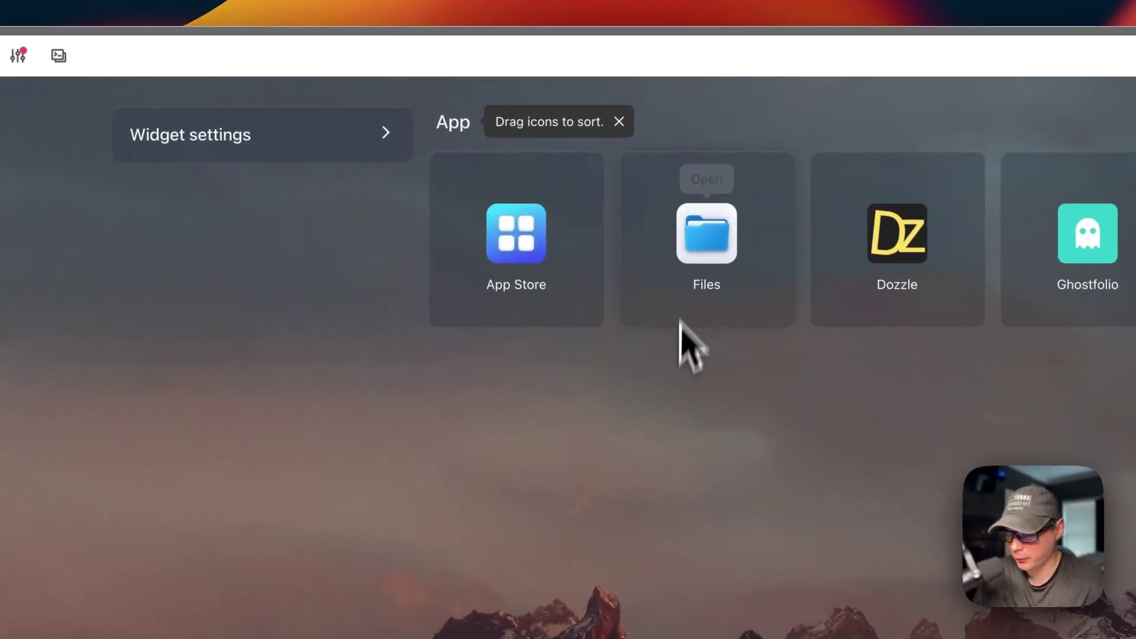
Browse the CasaOS files to the DATA/AppData/big-bear-ghostfolio/data folder.
left_click(716, 248)
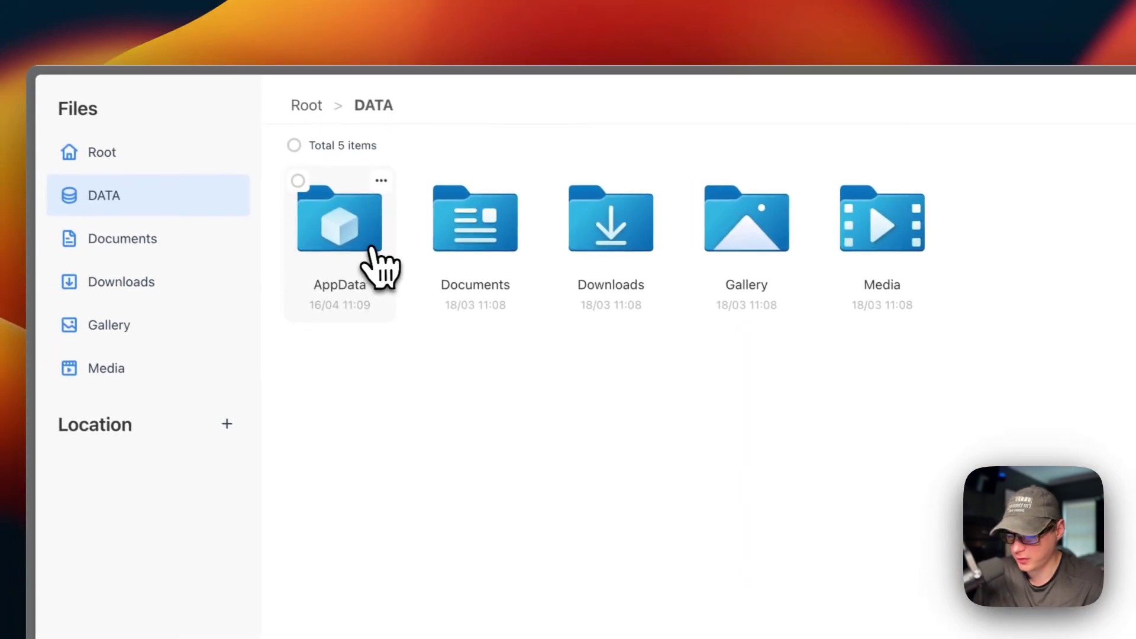
left_click(345, 242)
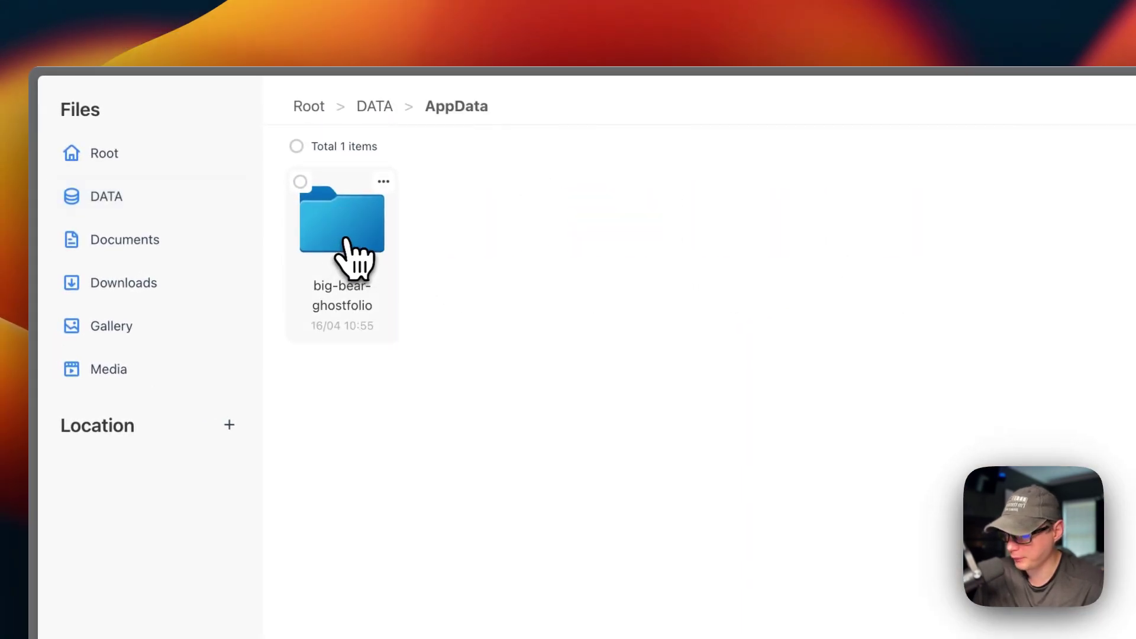
left_click(355, 305)
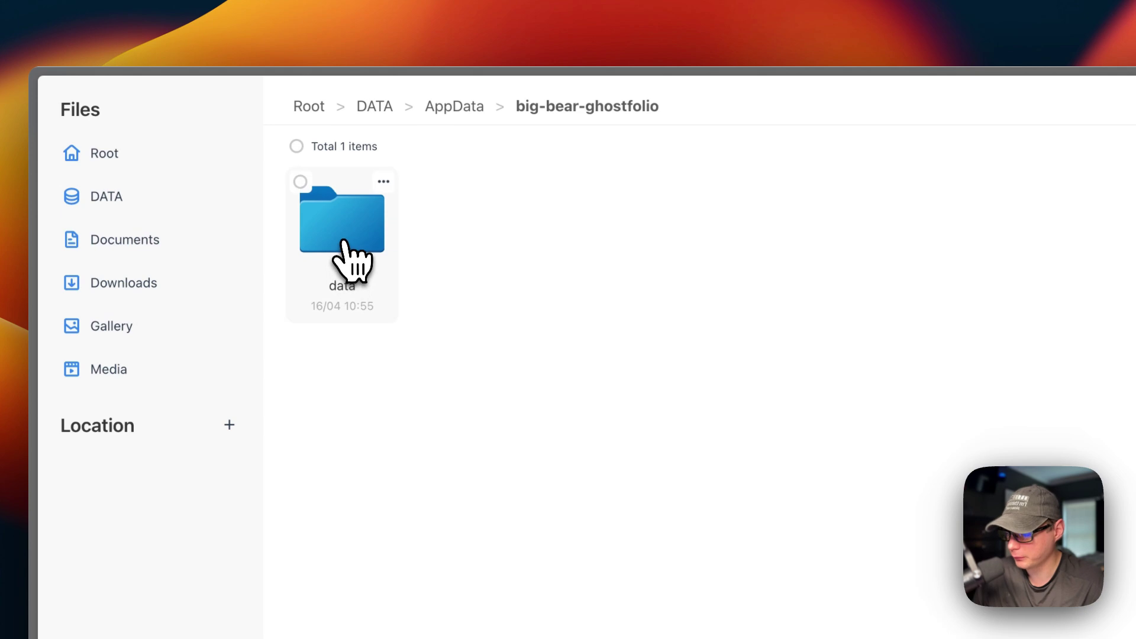
left_click(333, 282)
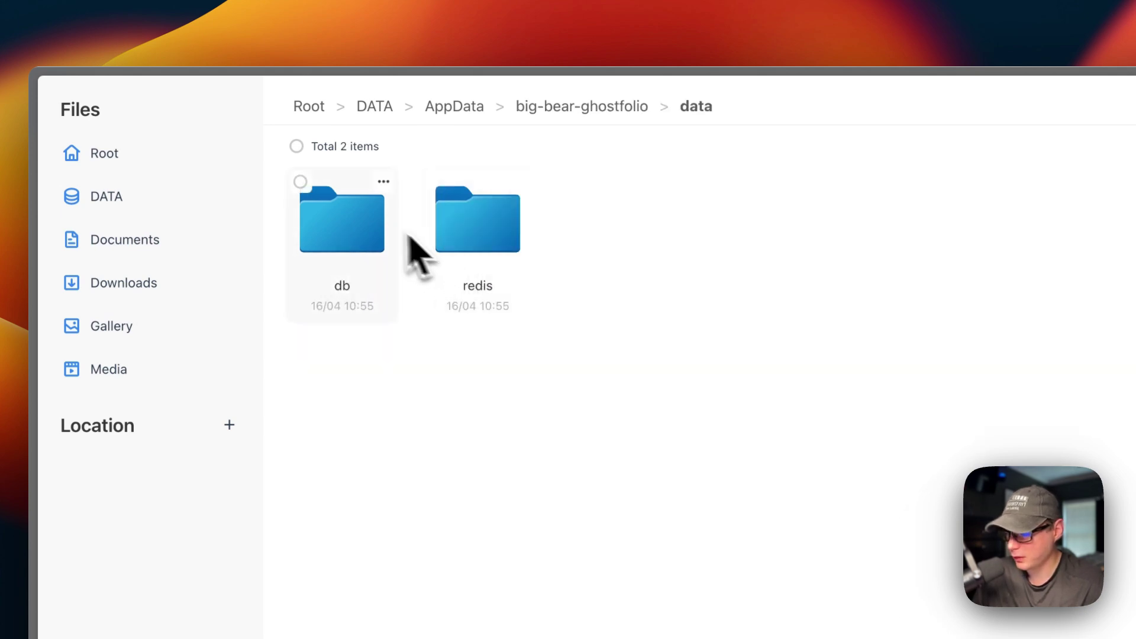
Look at the bulk actions for the db and redis folders and the actions for db alone, then leave the data folder.
left_click(298, 147)
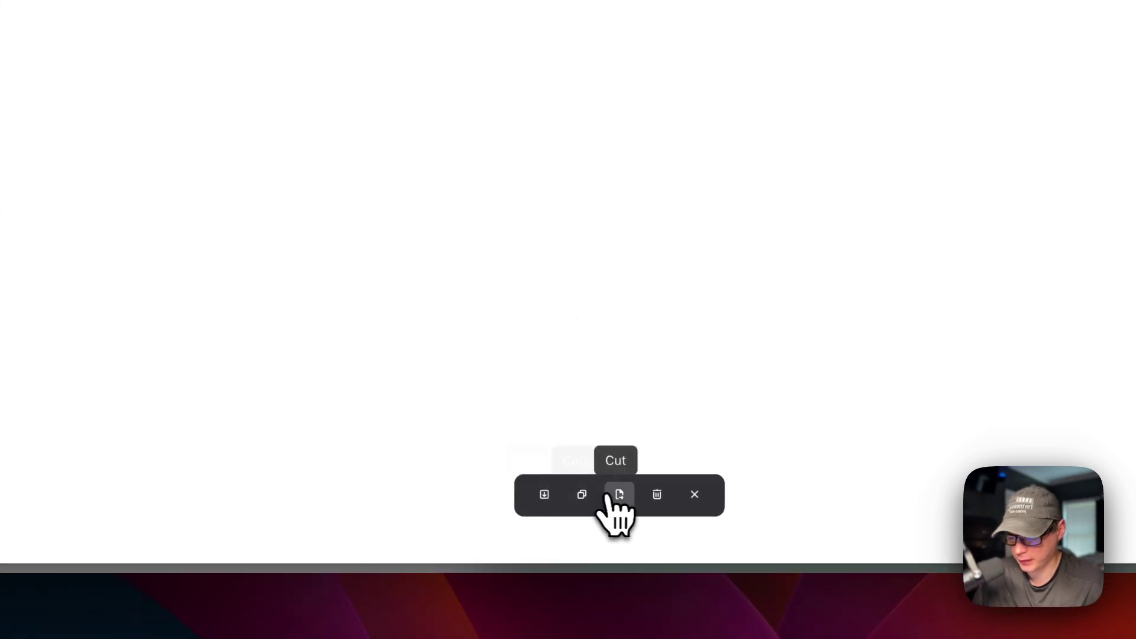
left_click(695, 496)
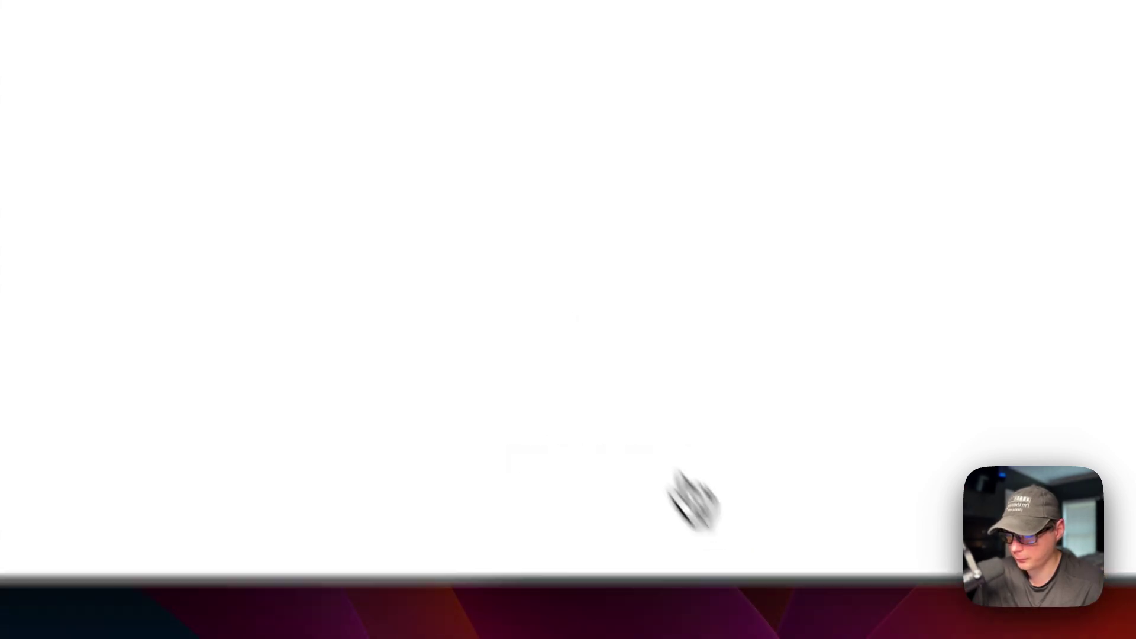
left_click(408, 185)
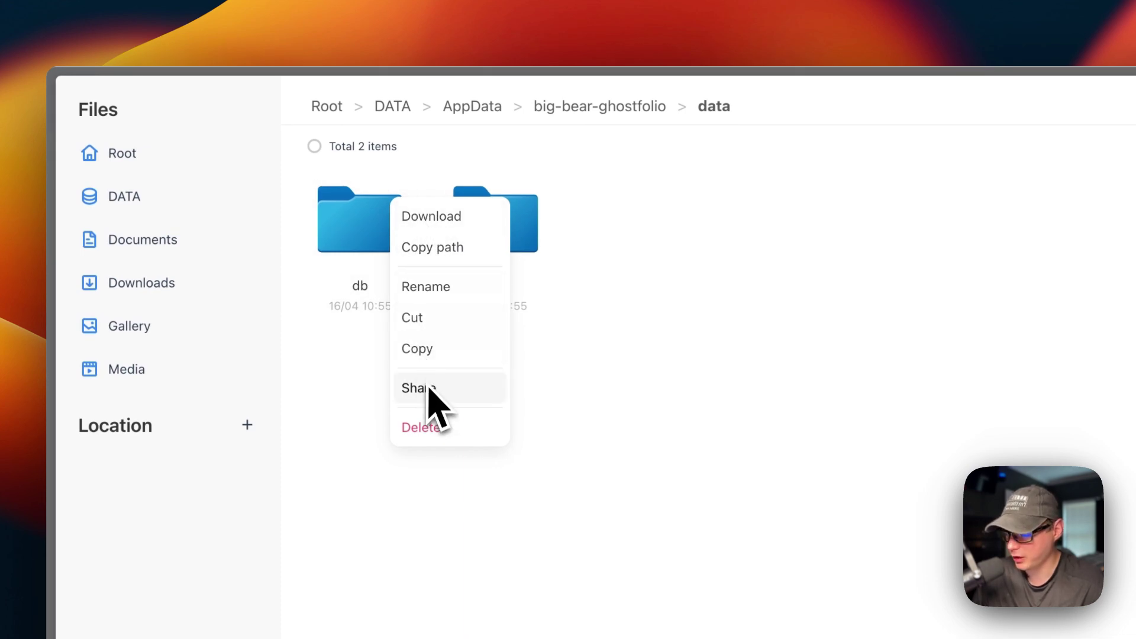
left_click(347, 430)
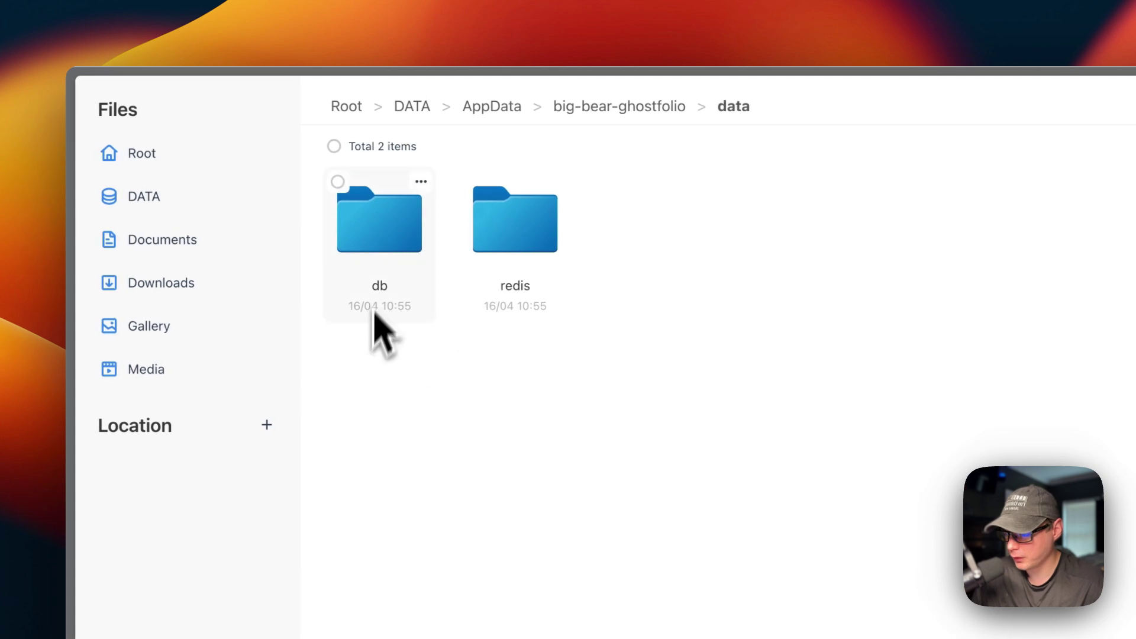
left_click(503, 106)
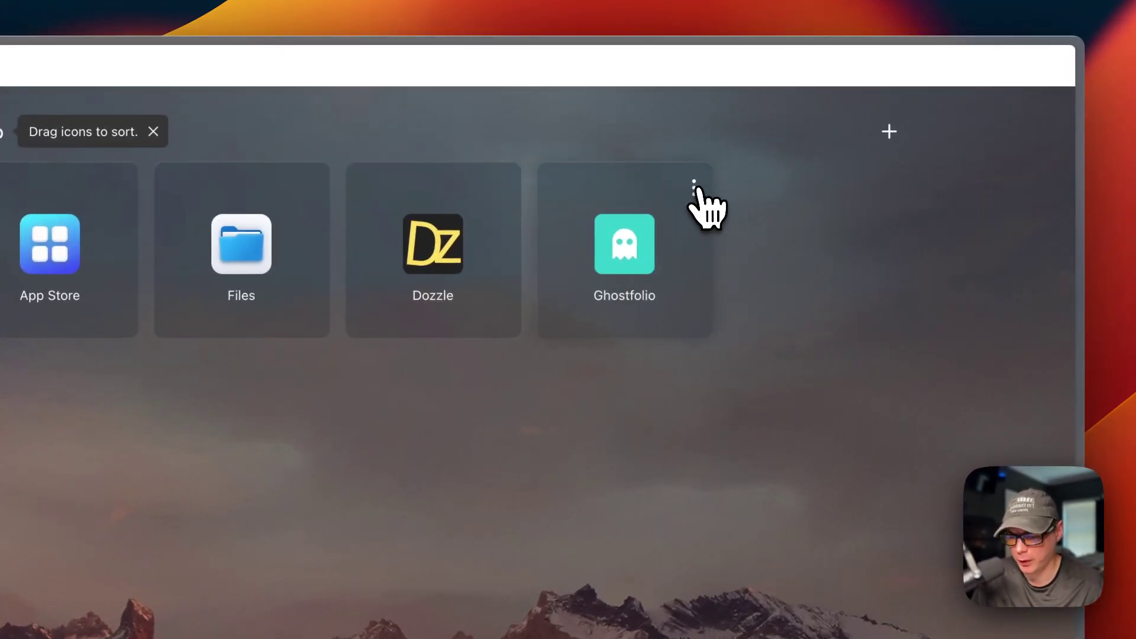
Add the note "Testing" to Ghostfolio's tips, save it, and close the tips.
left_click(694, 188)
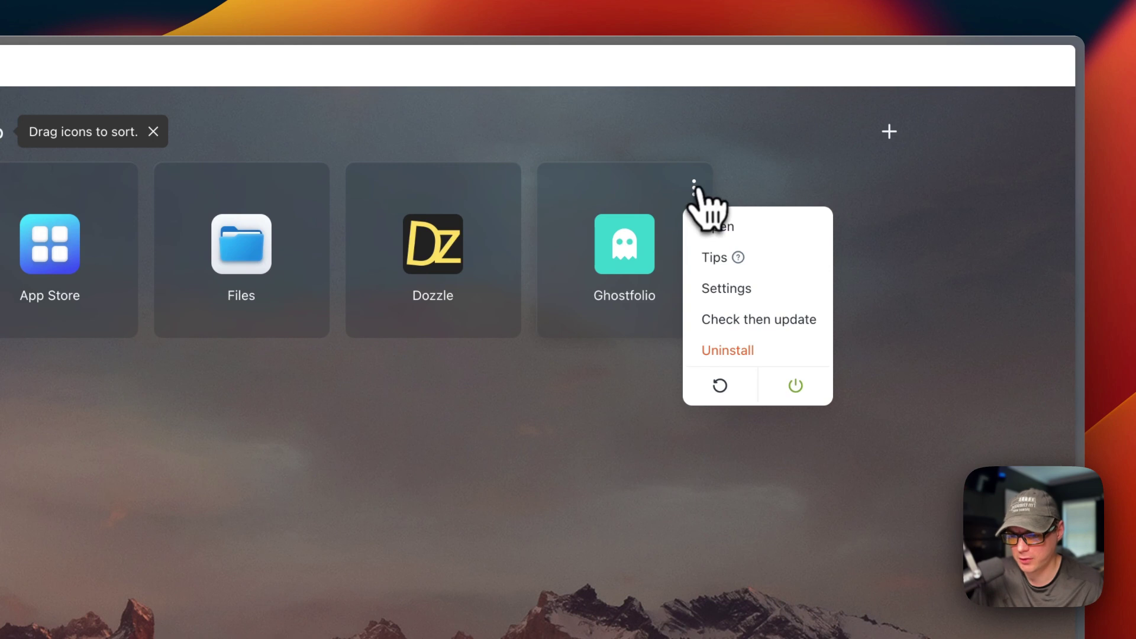
left_click(723, 255)
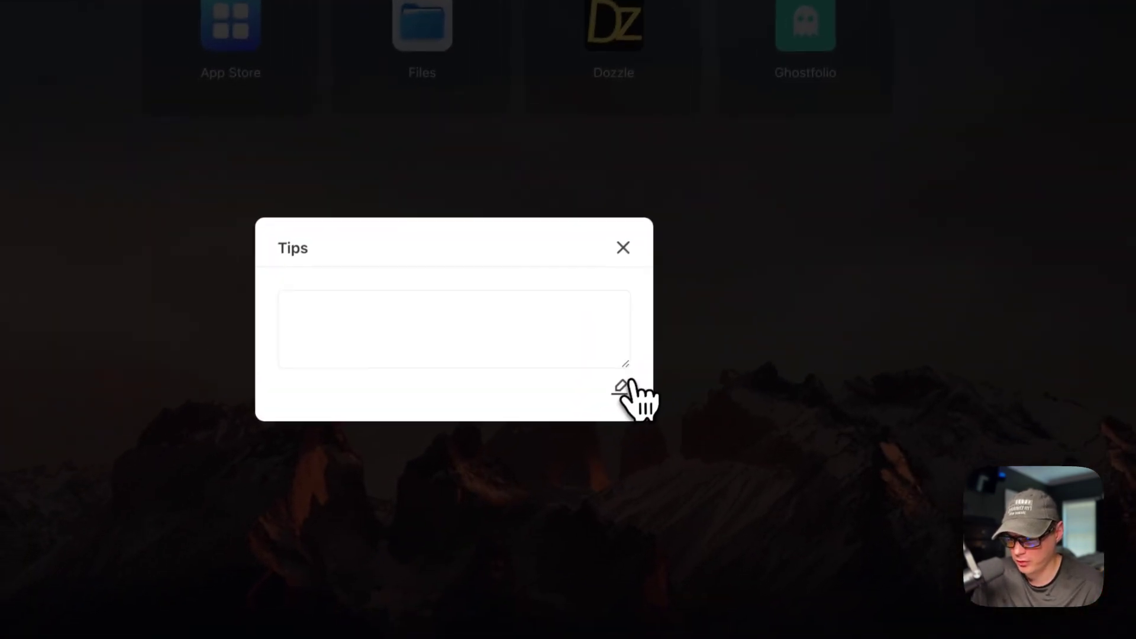
left_click(624, 385)
type("Testing")
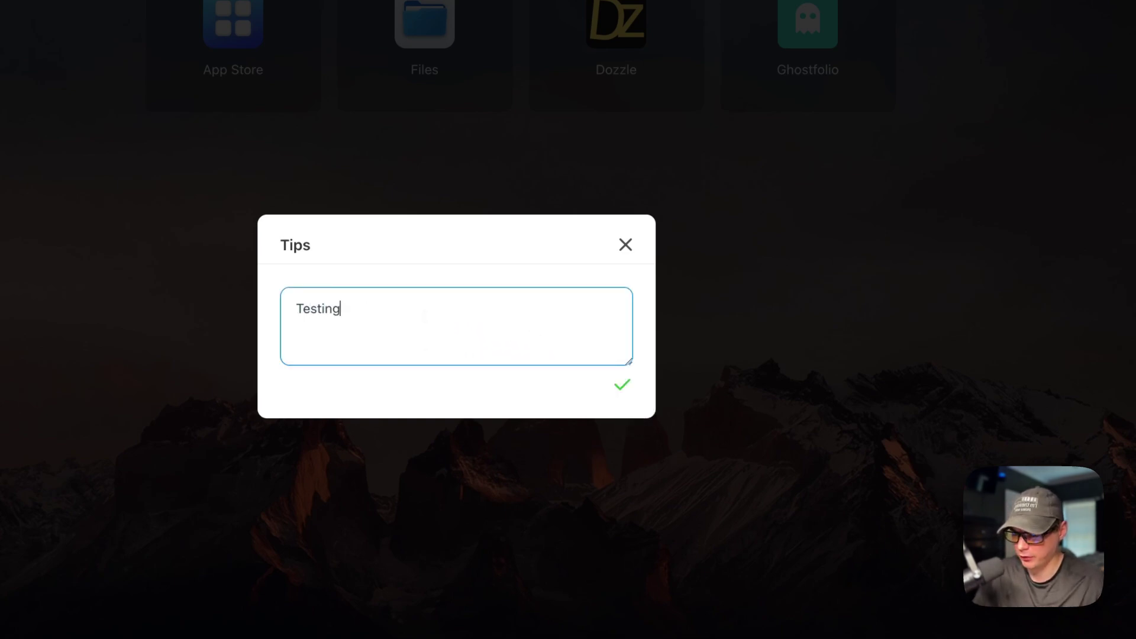
left_click(623, 385)
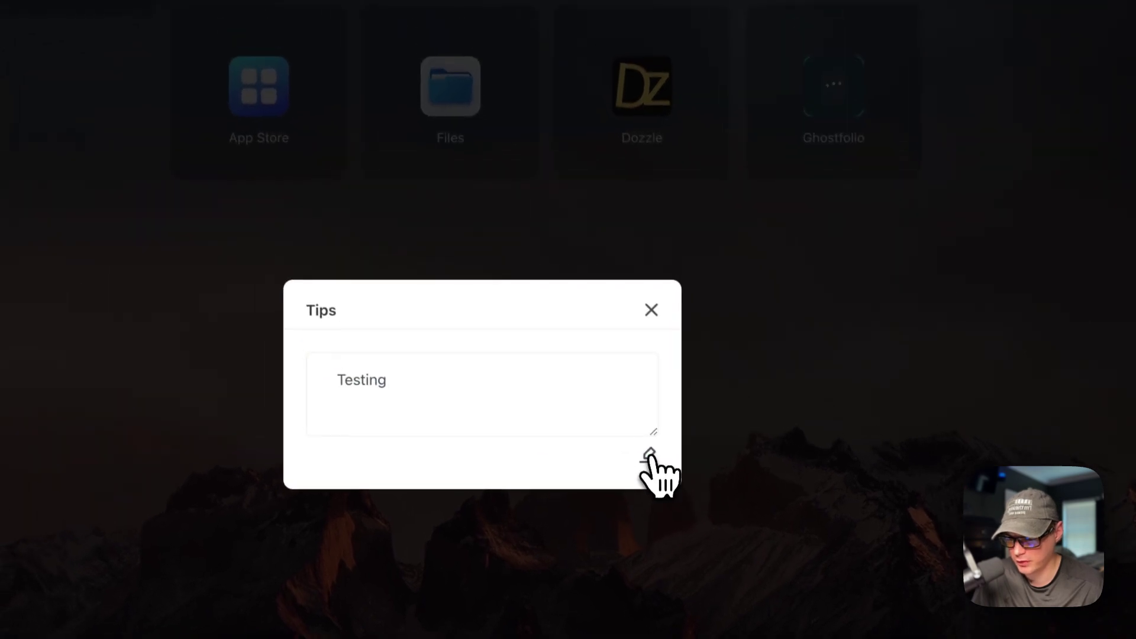
left_click(653, 315)
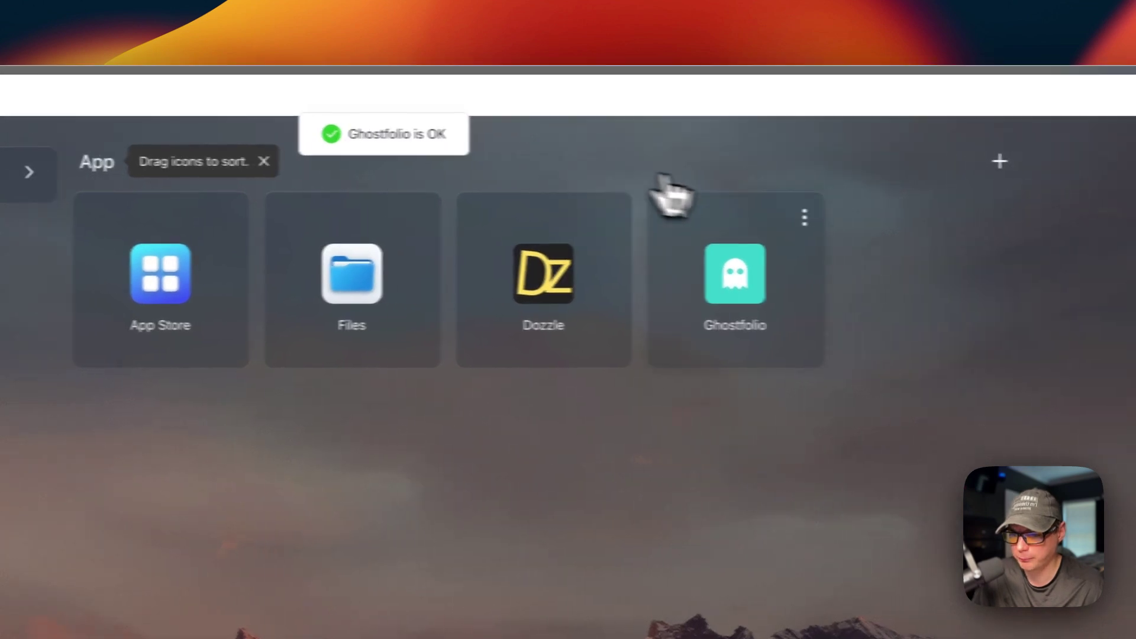
Reopen Ghostfolio's tips to check the saved note and close them again.
left_click(804, 217)
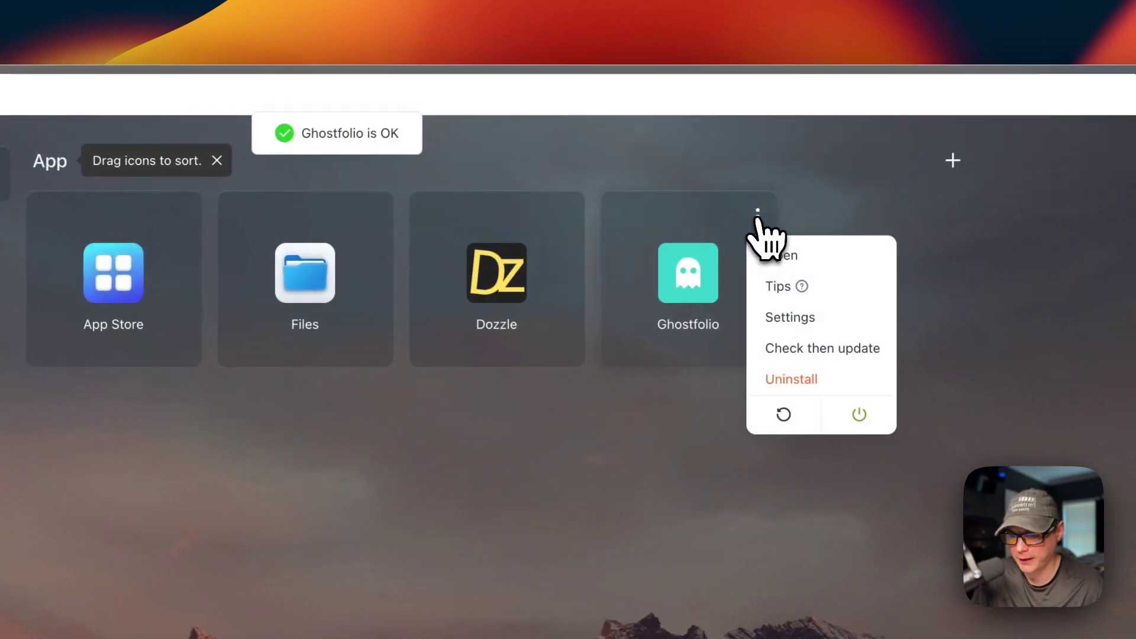
left_click(777, 289)
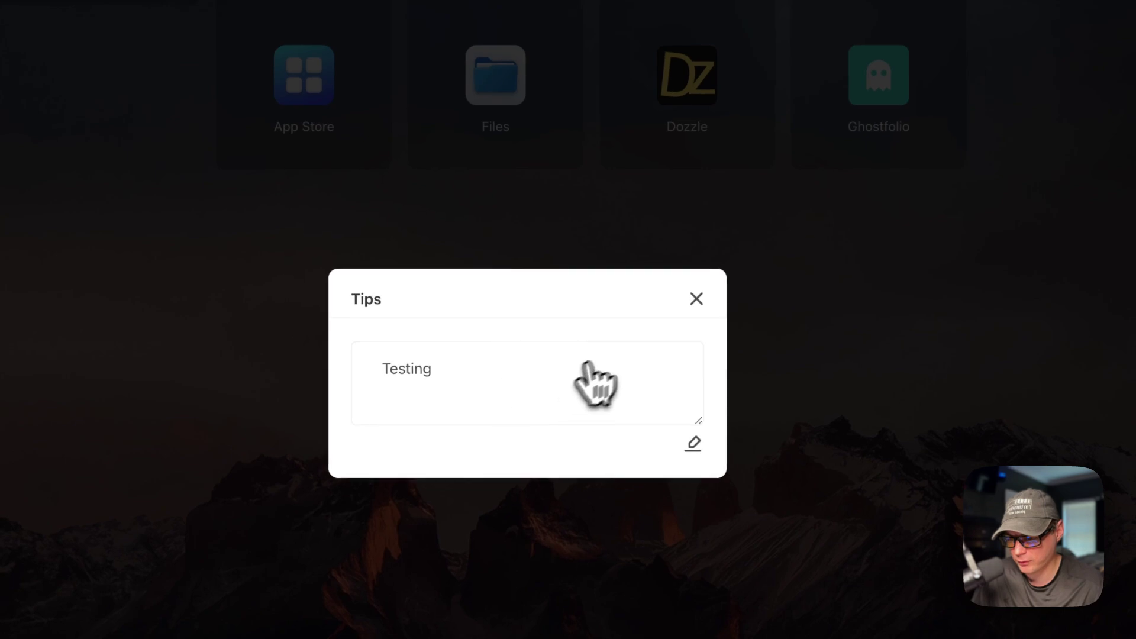
left_click(695, 299)
Review Ghostfolio's settings for the big-bear-ghostfolio, big-bear-ghostfolio-db and big-bear-ghostfolio-redis containers, ending on the main container.
left_click(809, 155)
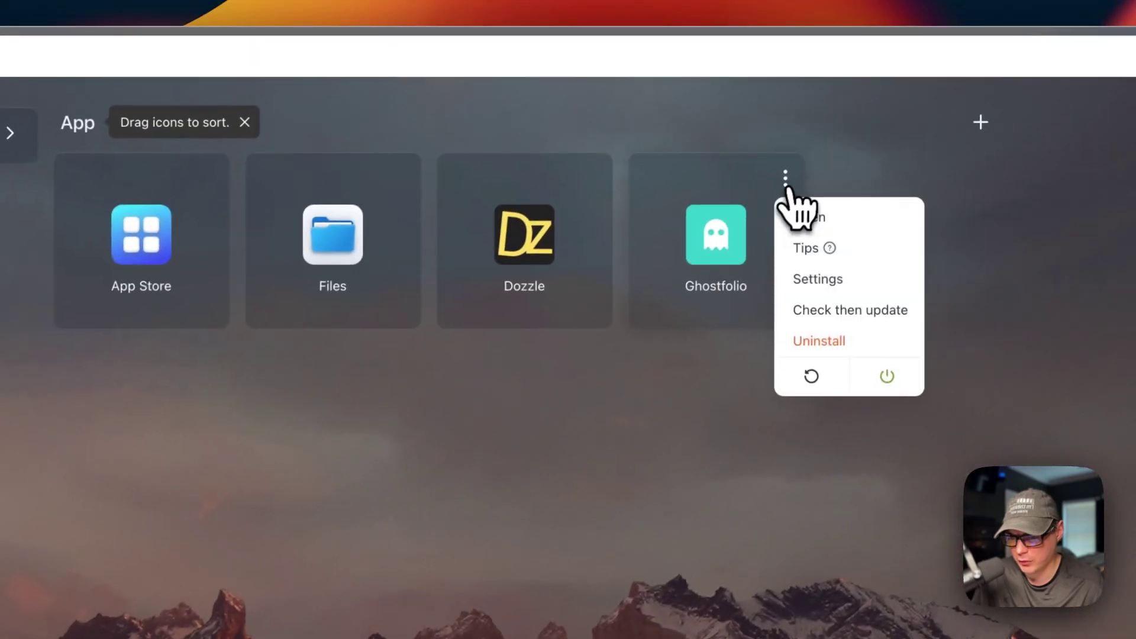
left_click(839, 254)
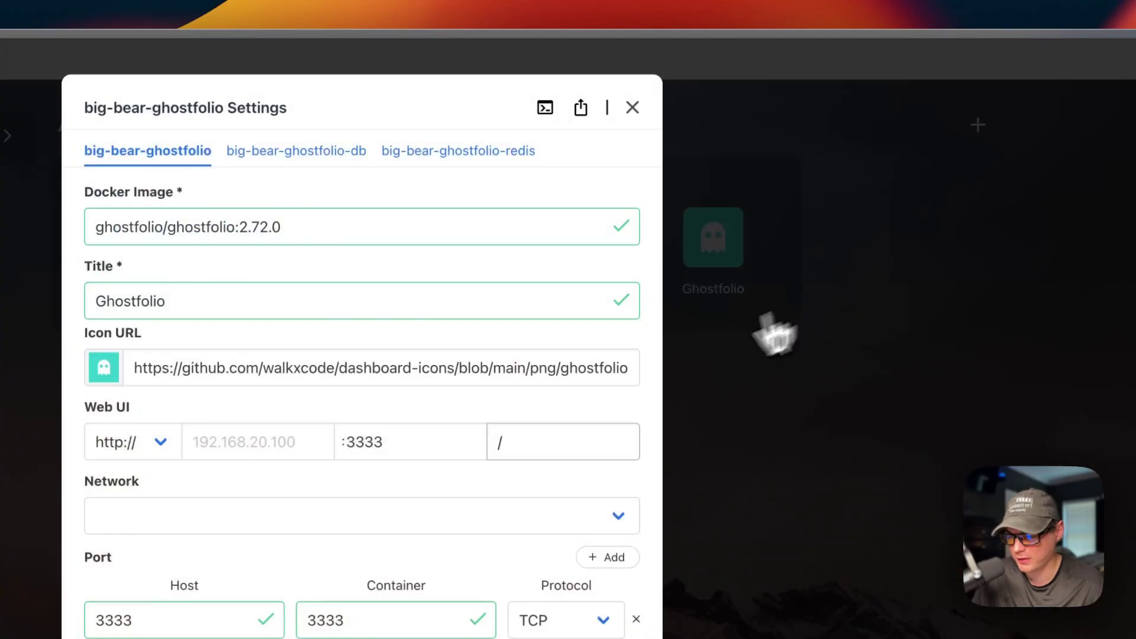
scroll(474, 450, "down", 15)
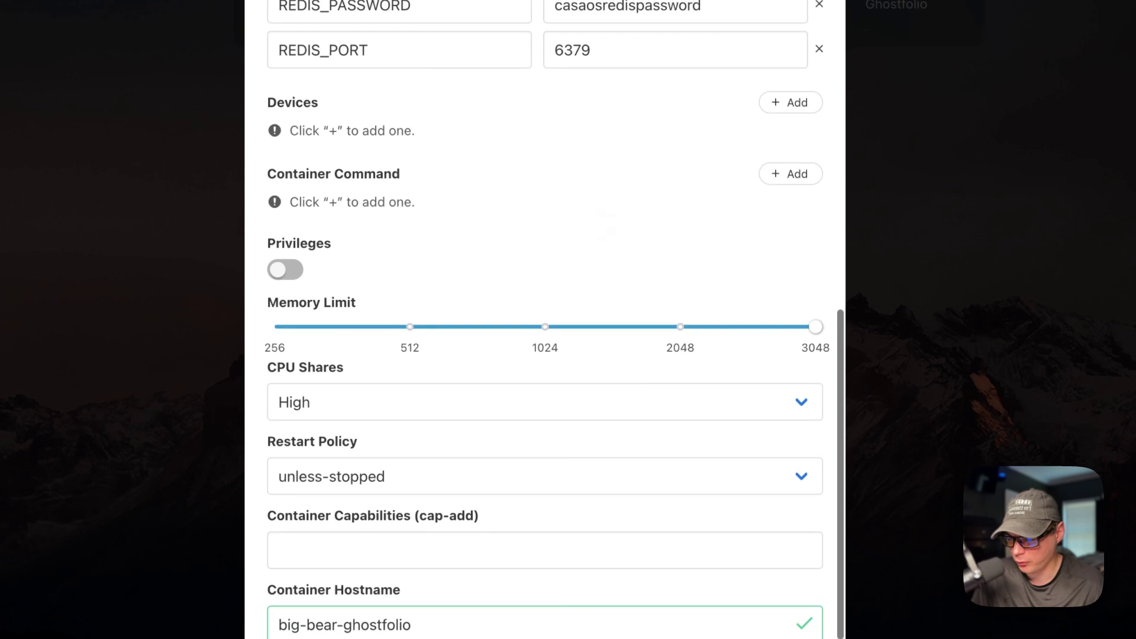
scroll(592, 206, "up", 10)
left_click(496, 155)
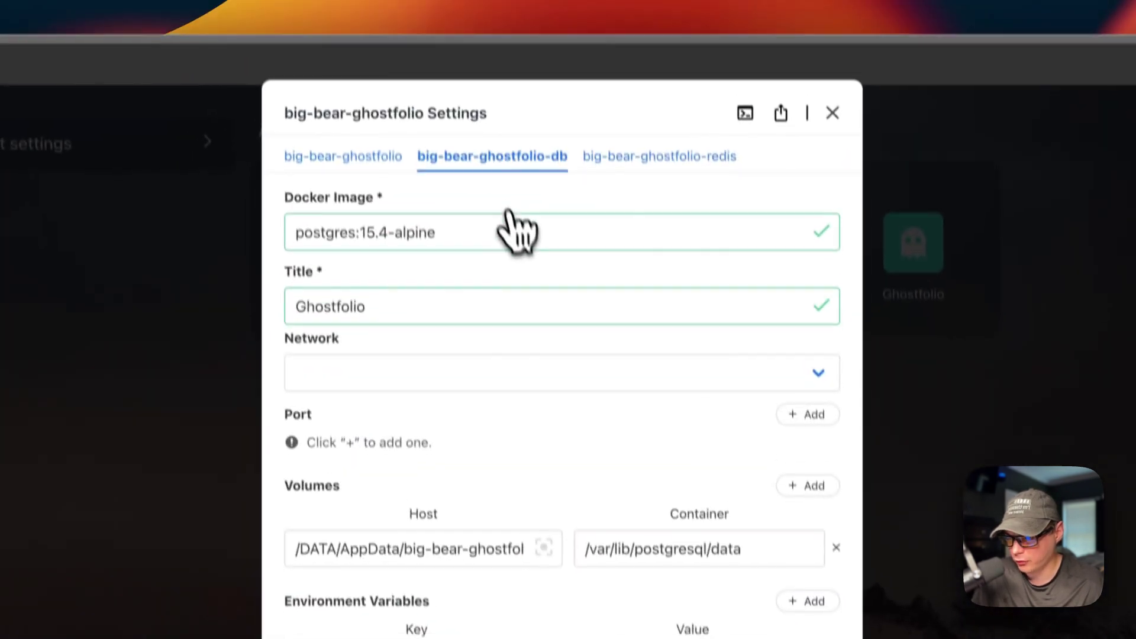
left_click(654, 189)
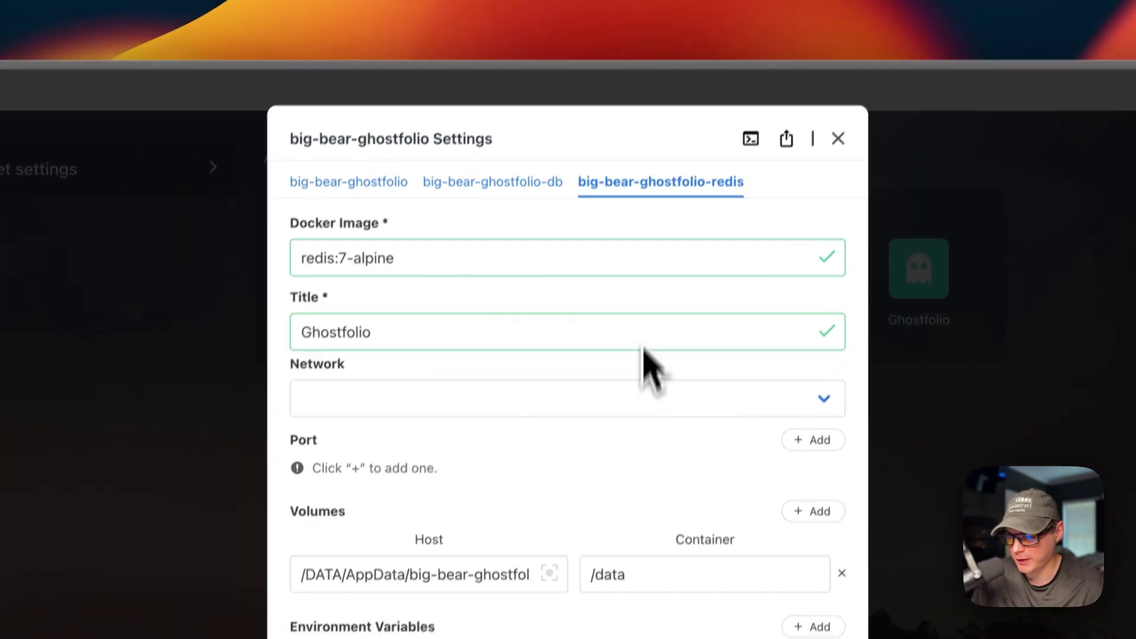
scroll(657, 414, "down", 5)
scroll(663, 467, "up", 5)
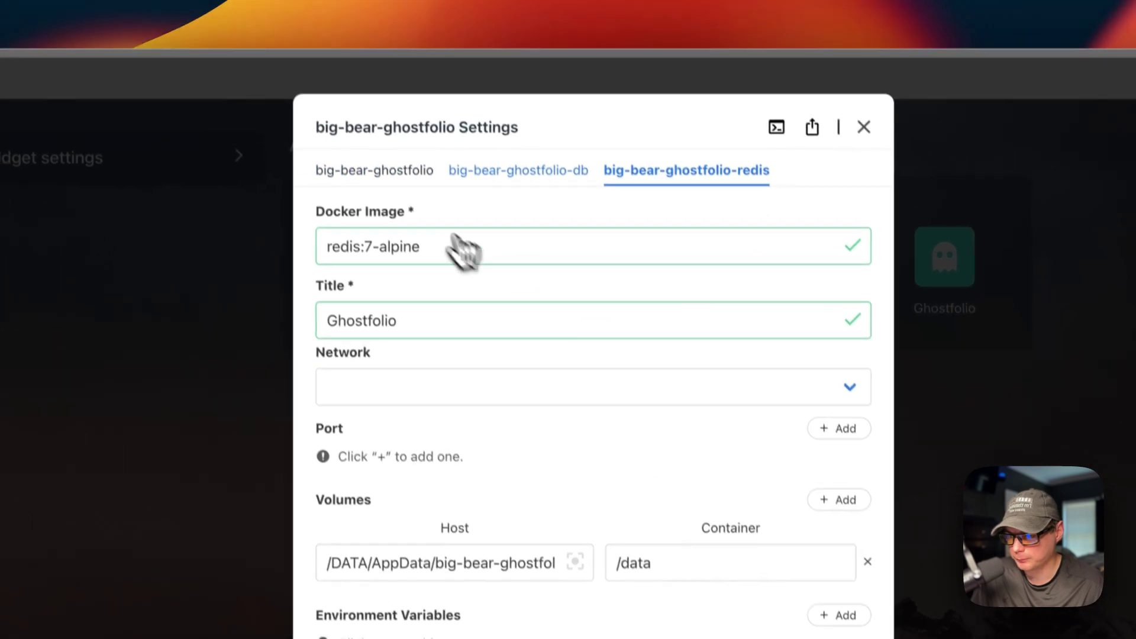
left_click(377, 137)
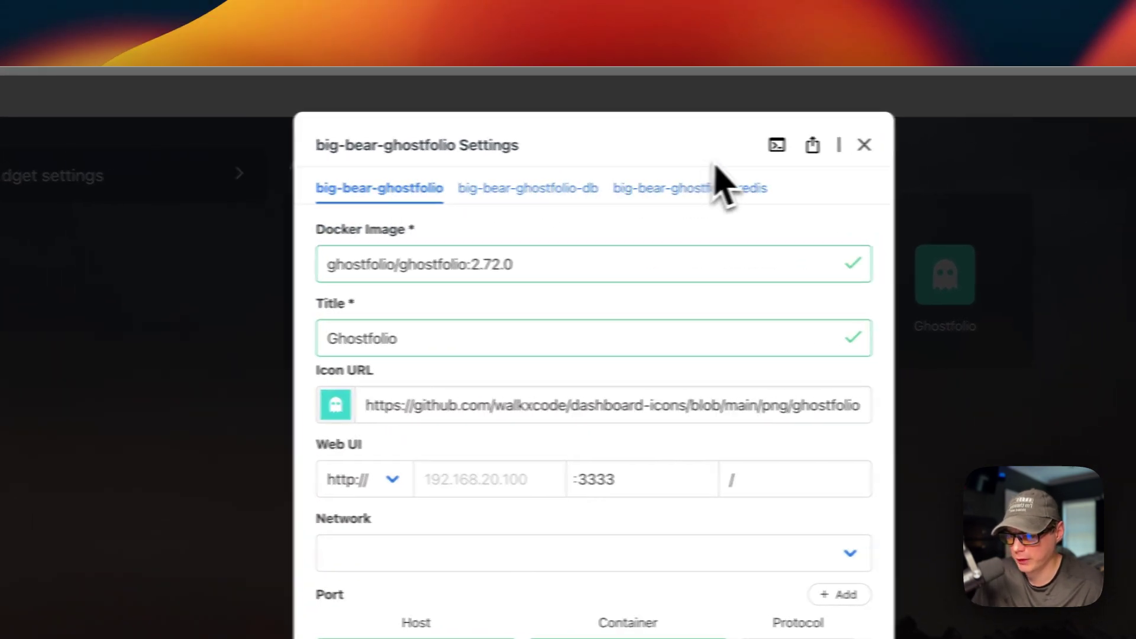
Open the big-bear-ghostfolio container's terminal and list its files with ls.
left_click(777, 144)
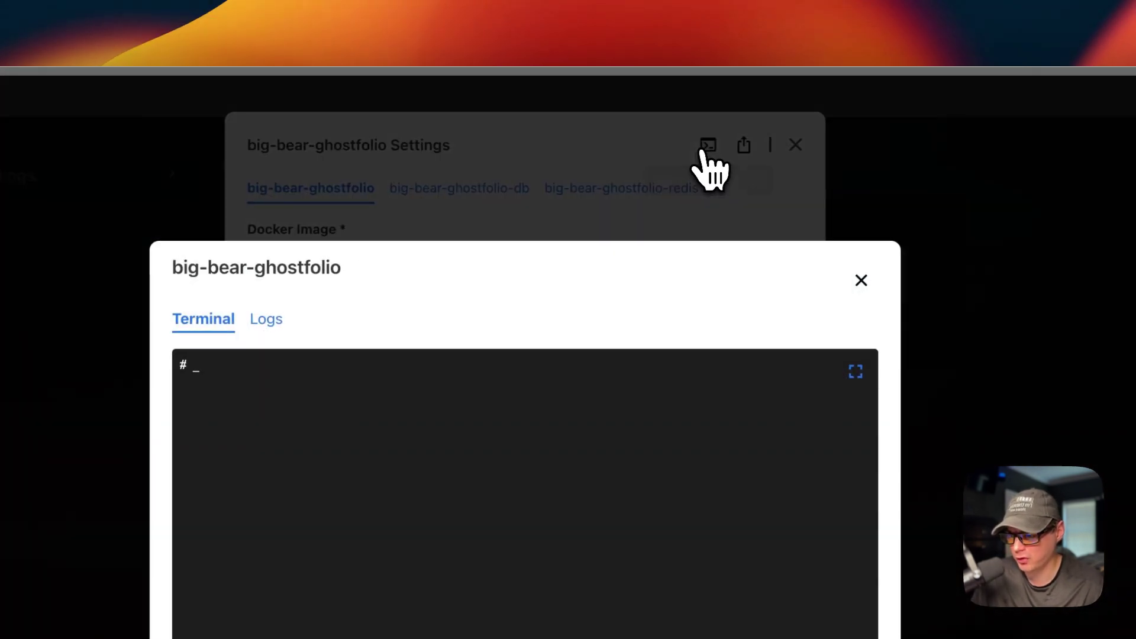
type("ls")
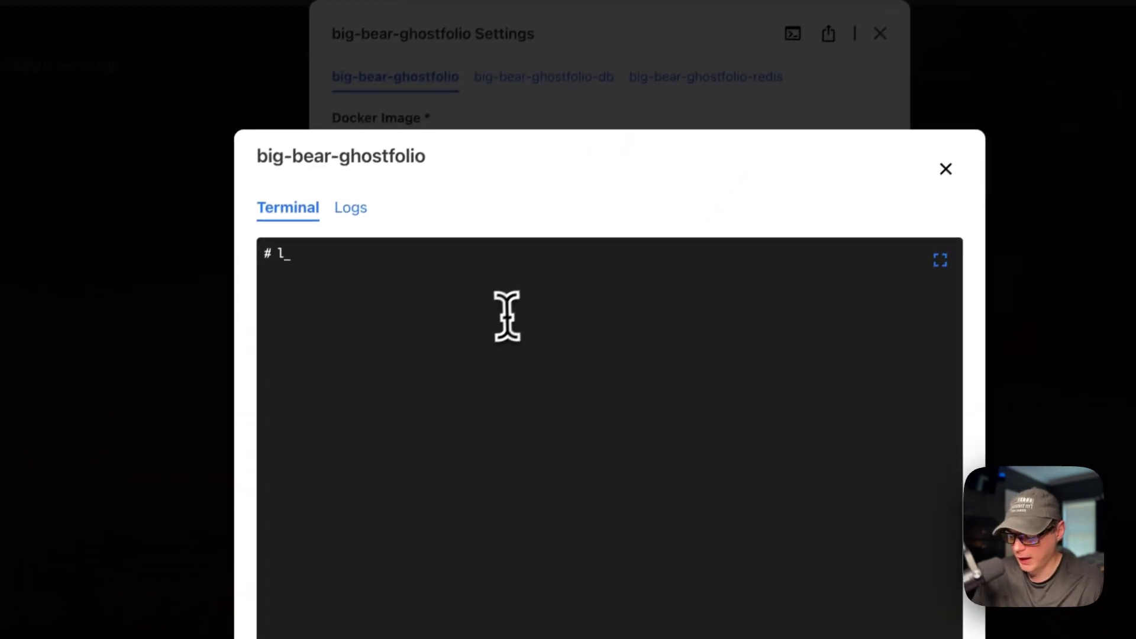
key("Return")
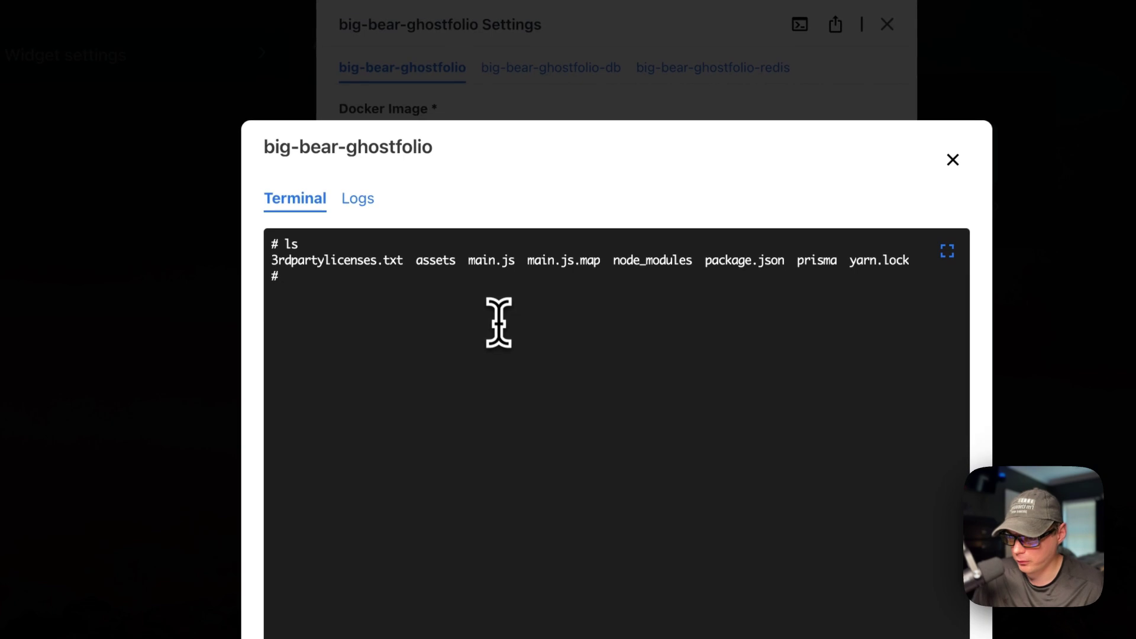
Examine the big-bear-ghostfolio container's logs and close the log view.
left_click(358, 201)
scroll(503, 424, "up", 5)
scroll(520, 456, "down", 5)
left_click(873, 220)
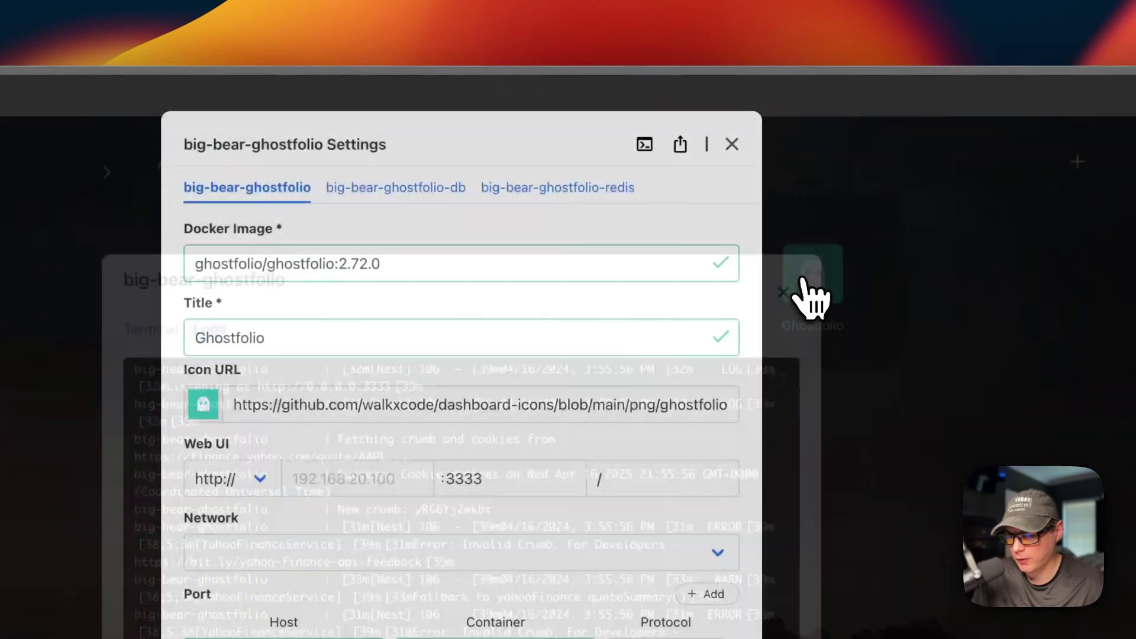
Open the big-bear-ghostfolio-db container's terminal, list its files with ls, and close the terminal.
left_click(465, 190)
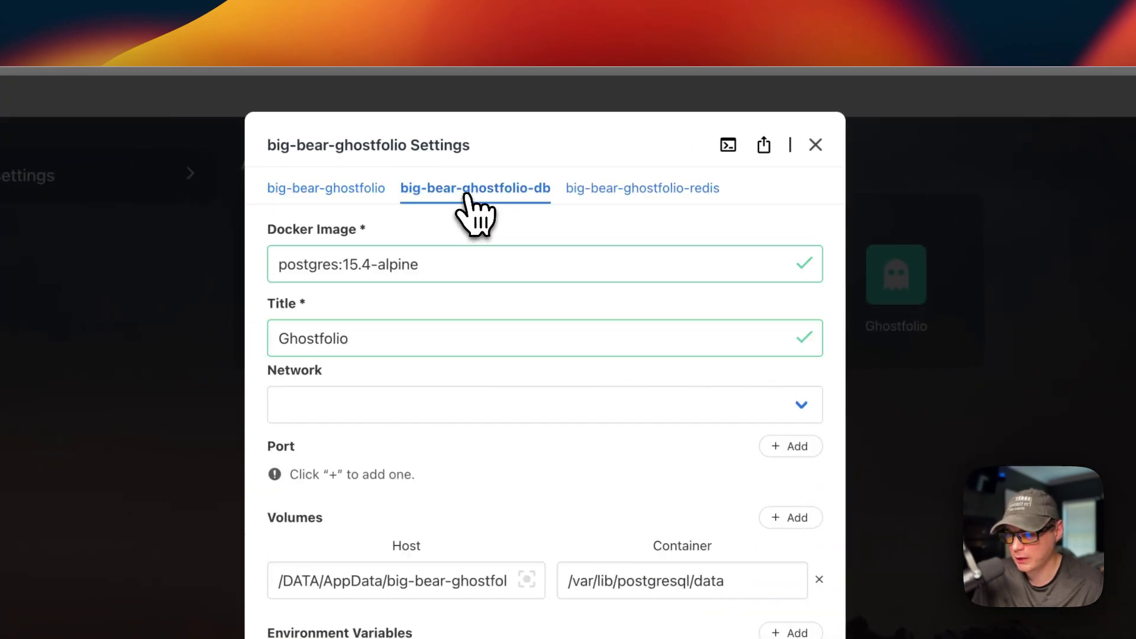
left_click(729, 148)
type("l")
key("Return")
key("BackSpace")
type("ls")
key("Return")
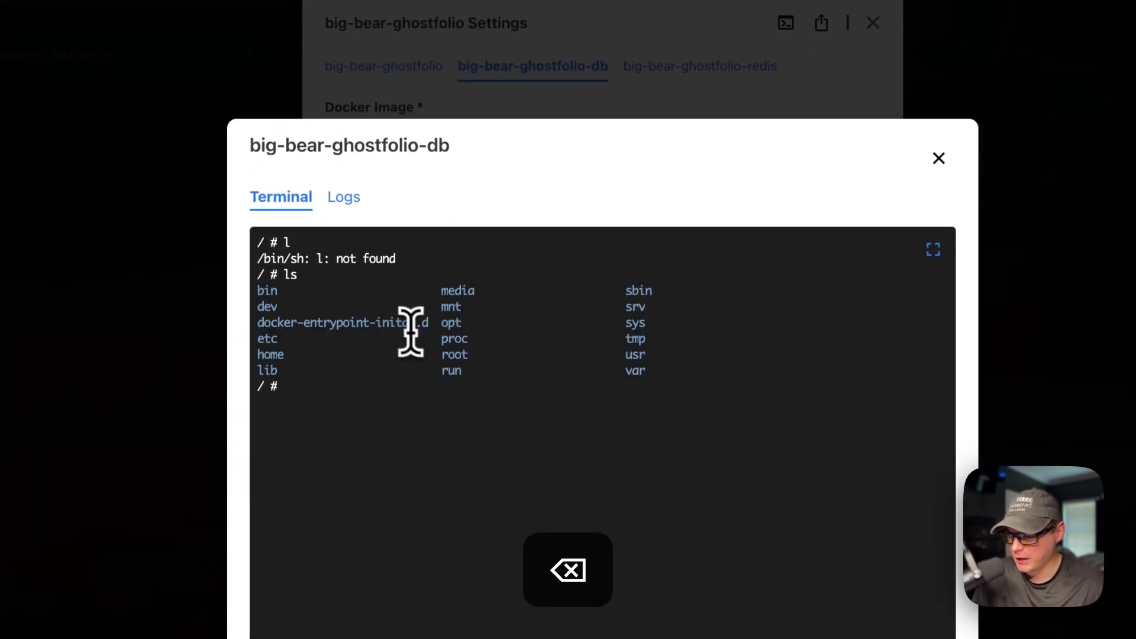
key("Escape")
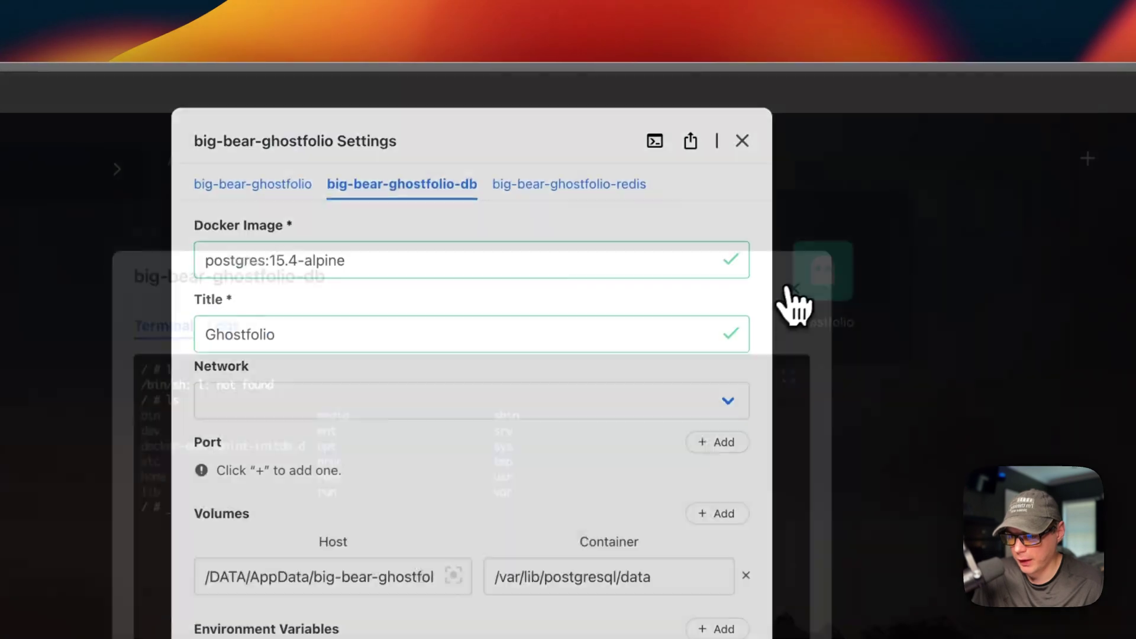
Run ls in the big-bear-ghostfolio-redis container's terminal, view its logs, and close the logs and the settings.
left_click(733, 68)
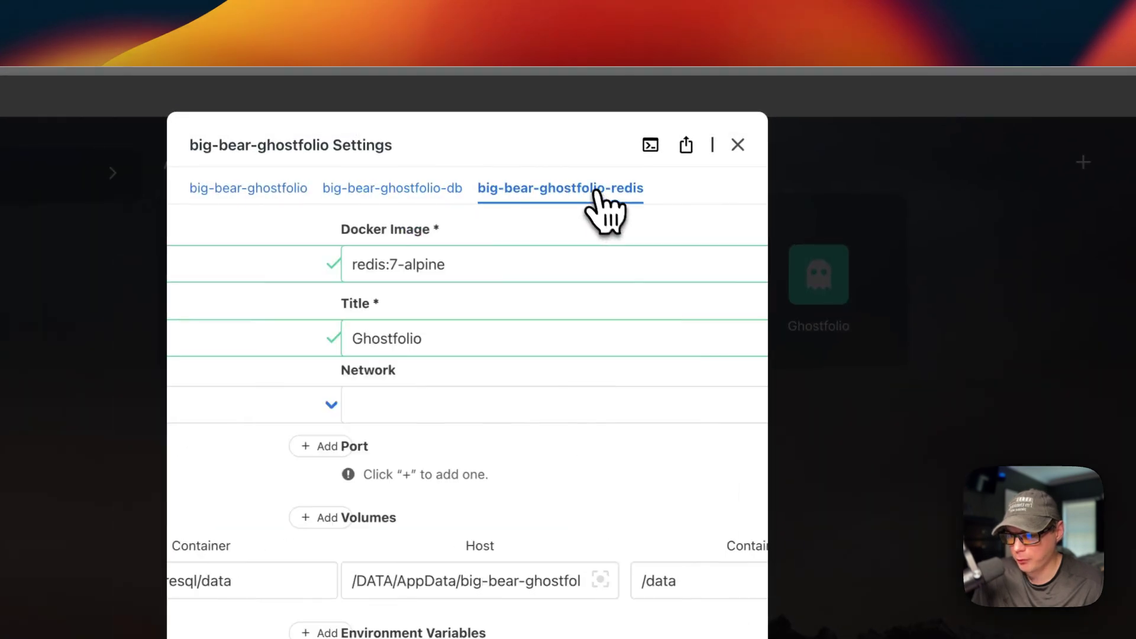
left_click(651, 145)
type("ls")
key("Return")
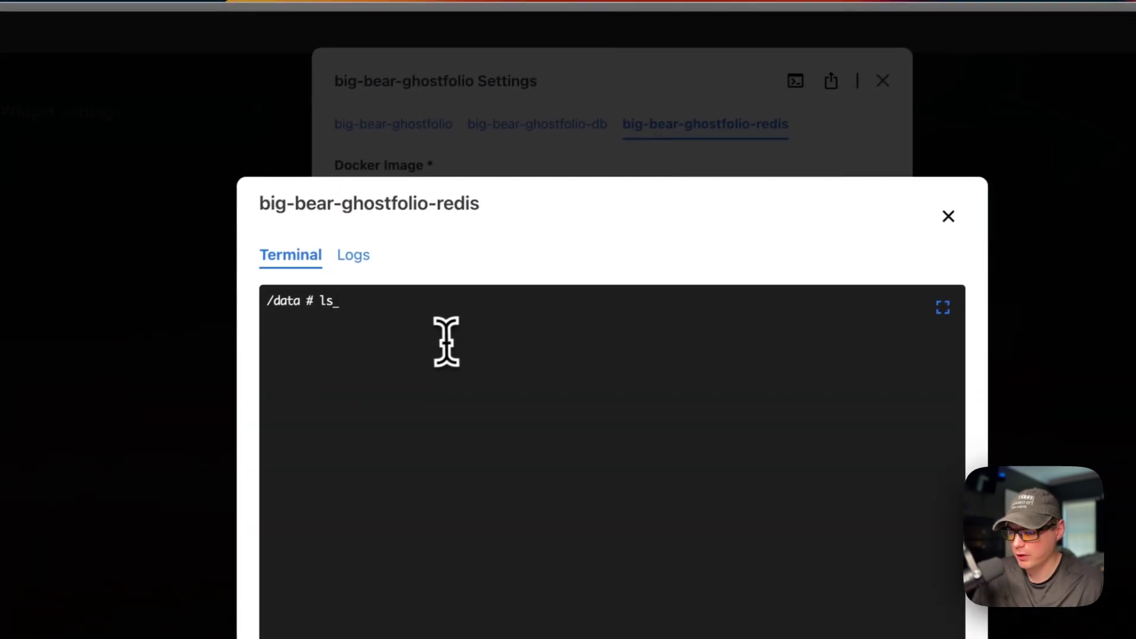
left_click(358, 252)
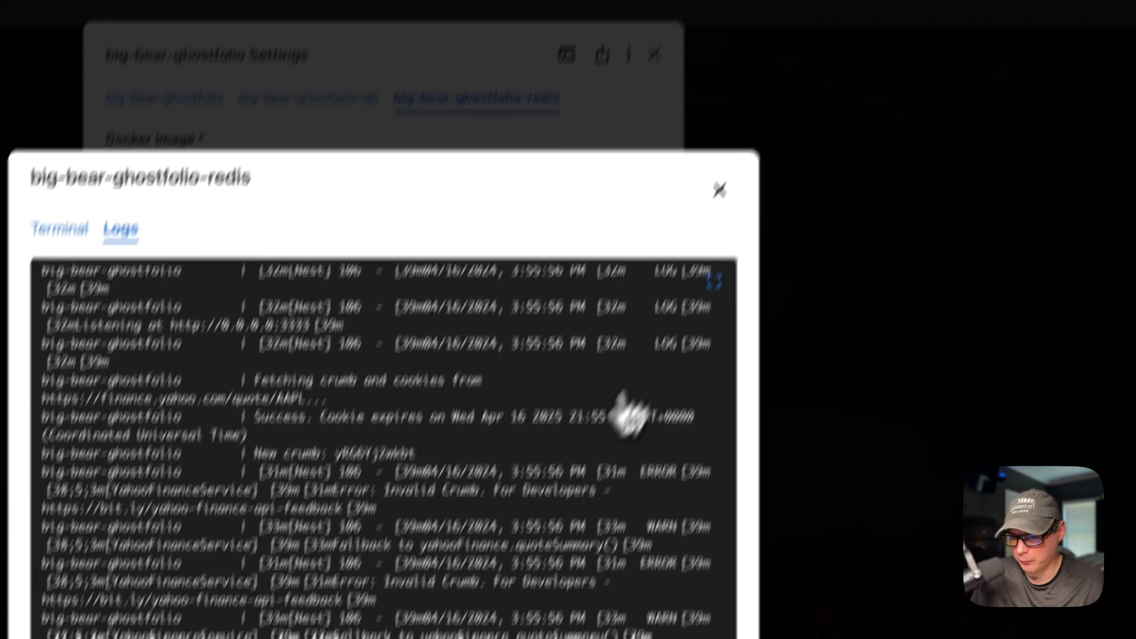
left_click(720, 190)
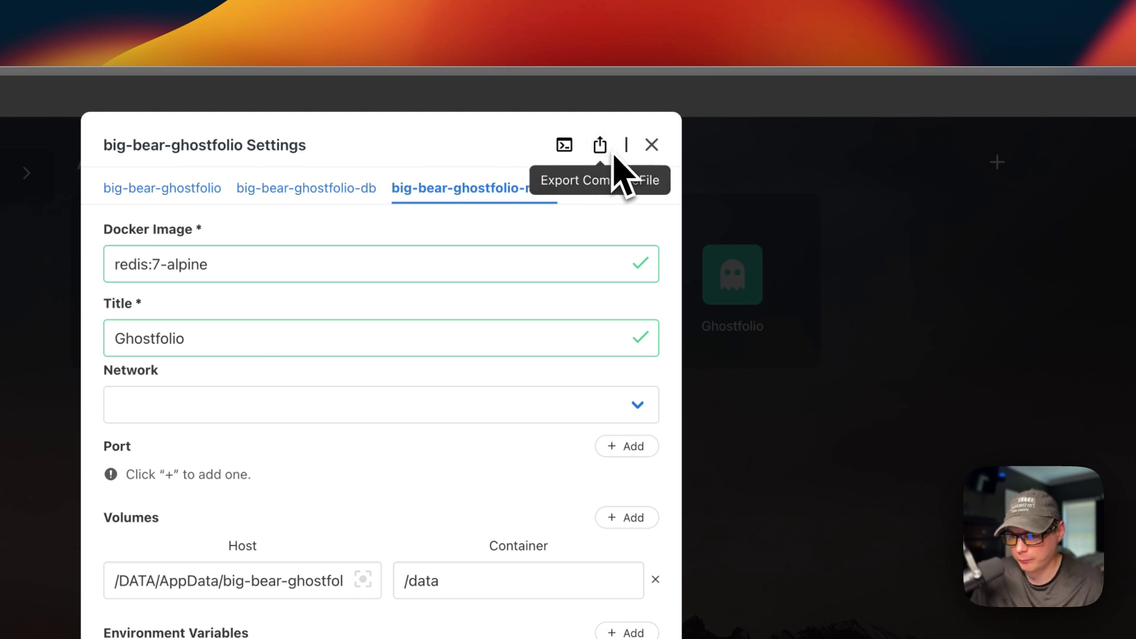
left_click(651, 145)
Check Ghostfolio for an update and review its uninstall, restart and power options.
left_click(802, 216)
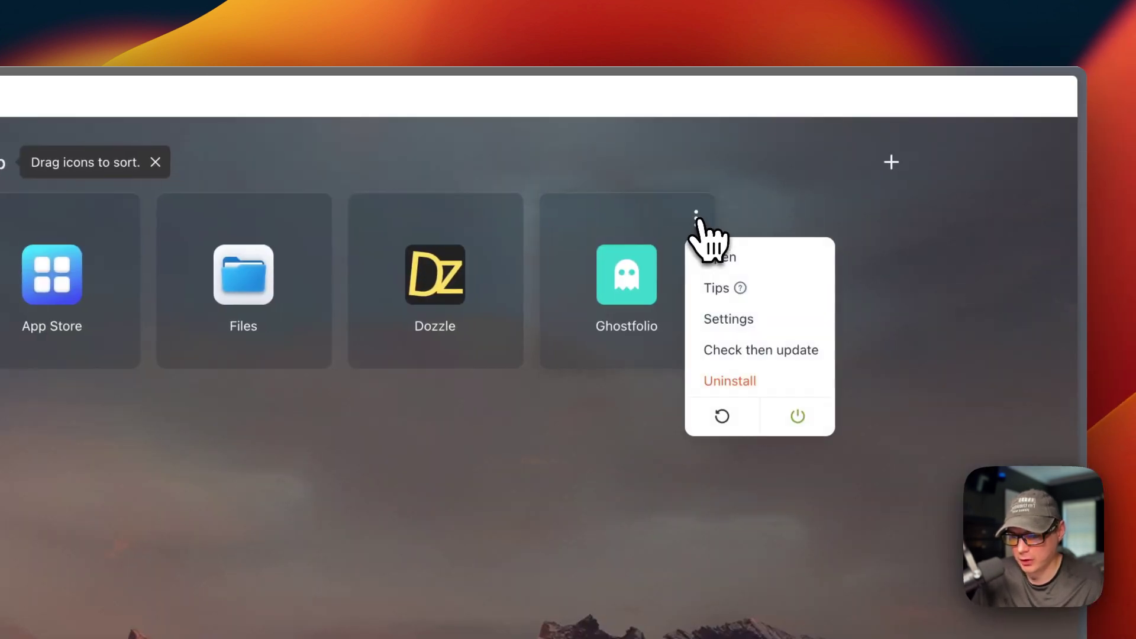
left_click(730, 358)
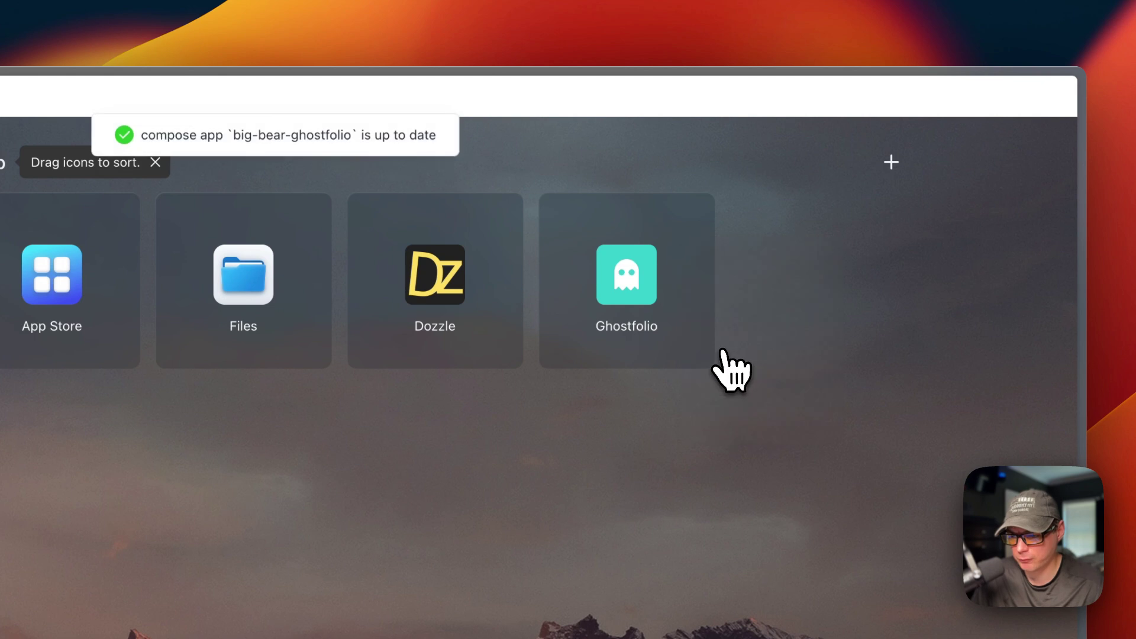
left_click(696, 220)
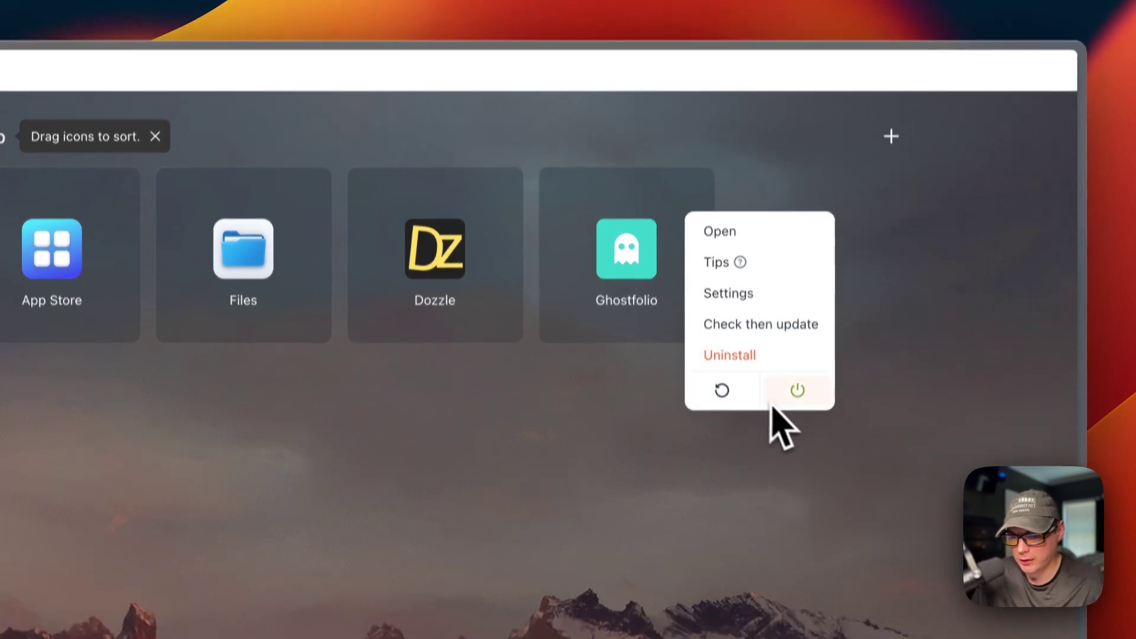
left_click(799, 368)
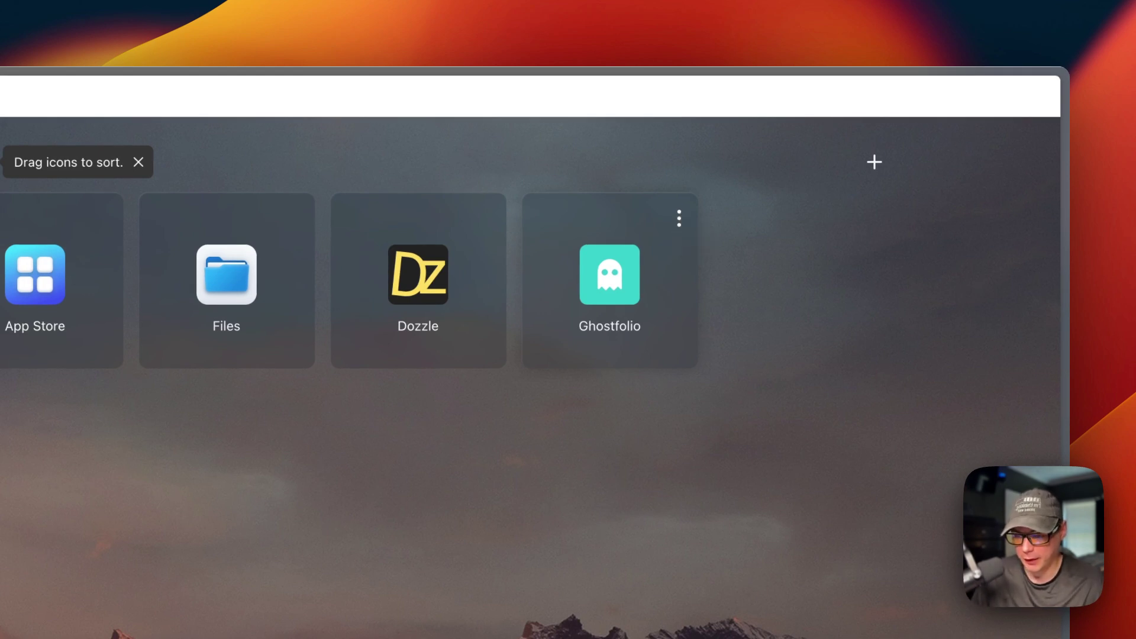
left_click(680, 219)
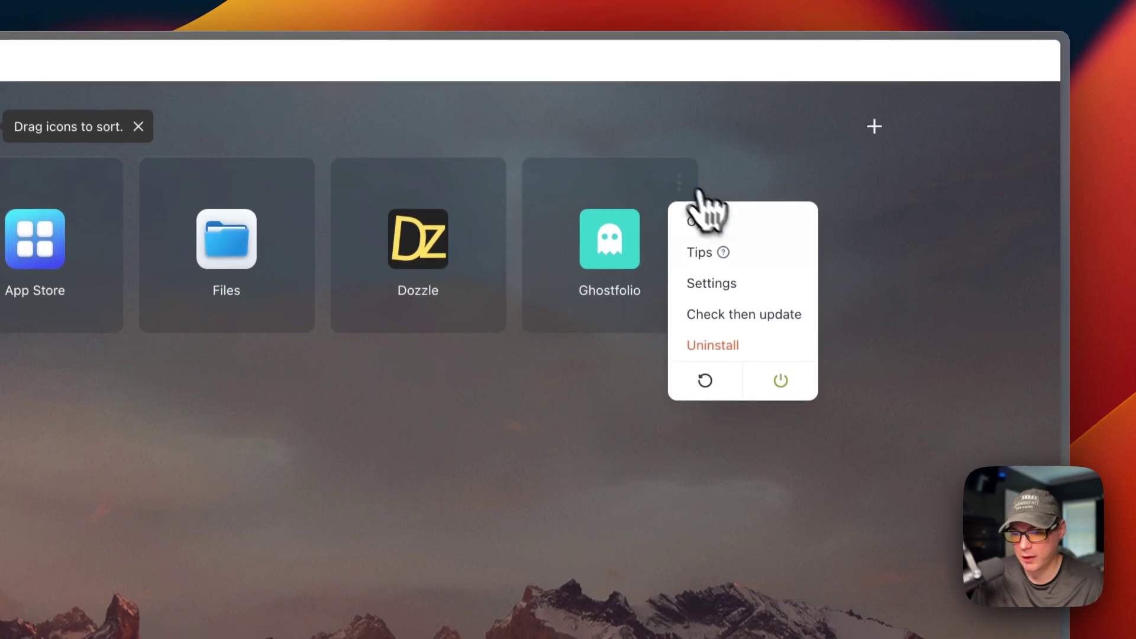
left_click(697, 319)
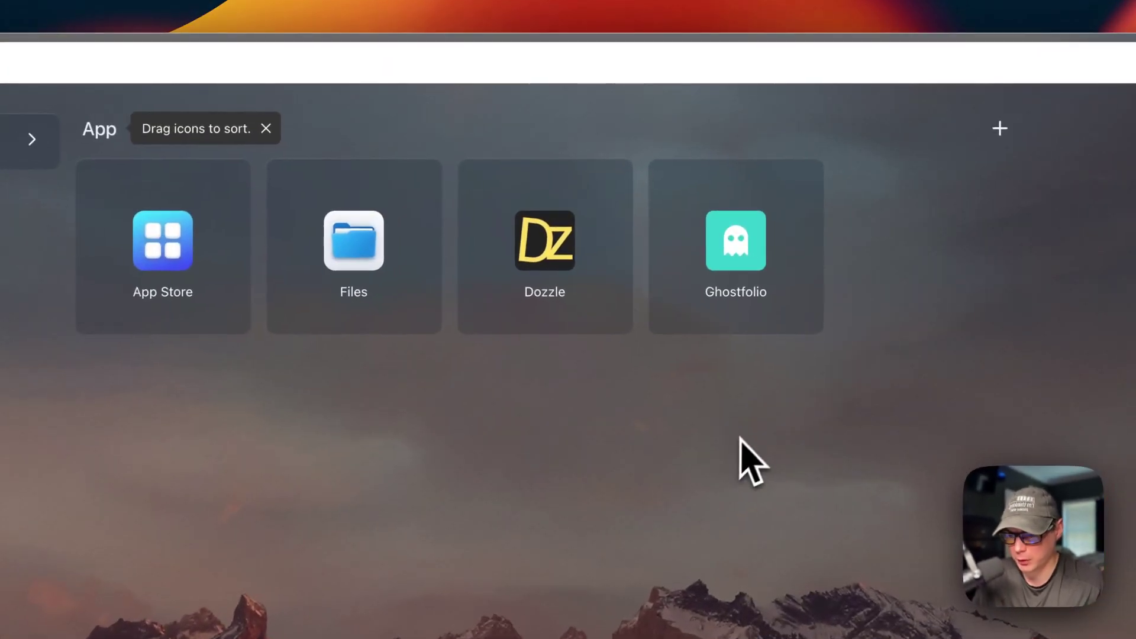
Open Ghostfolio's web interface from the dashboard and look through its landing page.
mouse_move(768, 289)
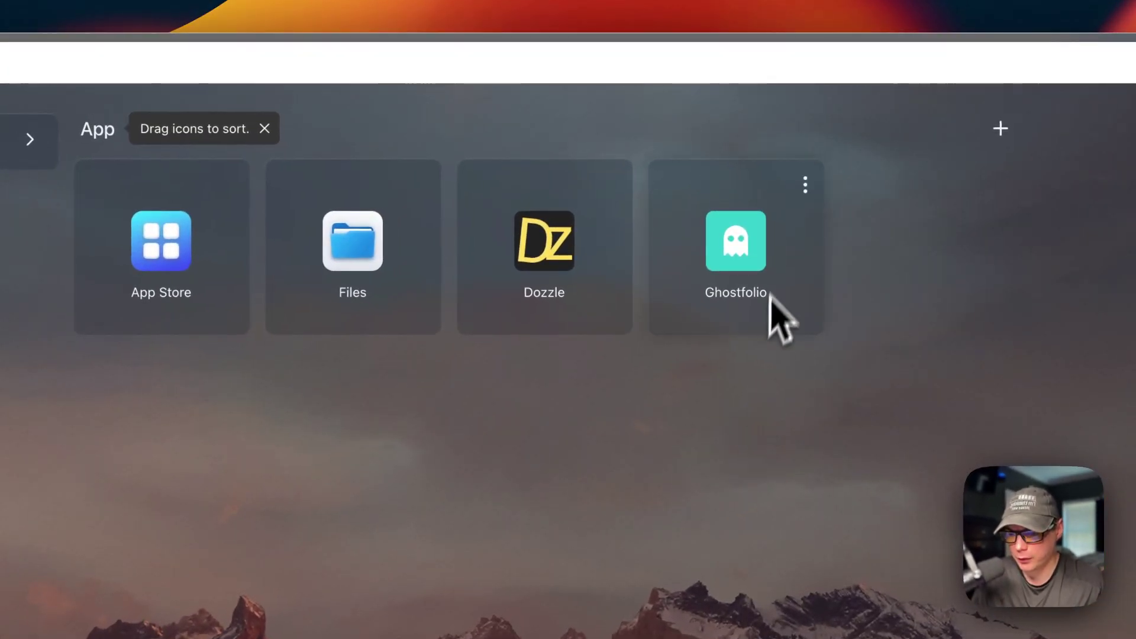
left_click(805, 187)
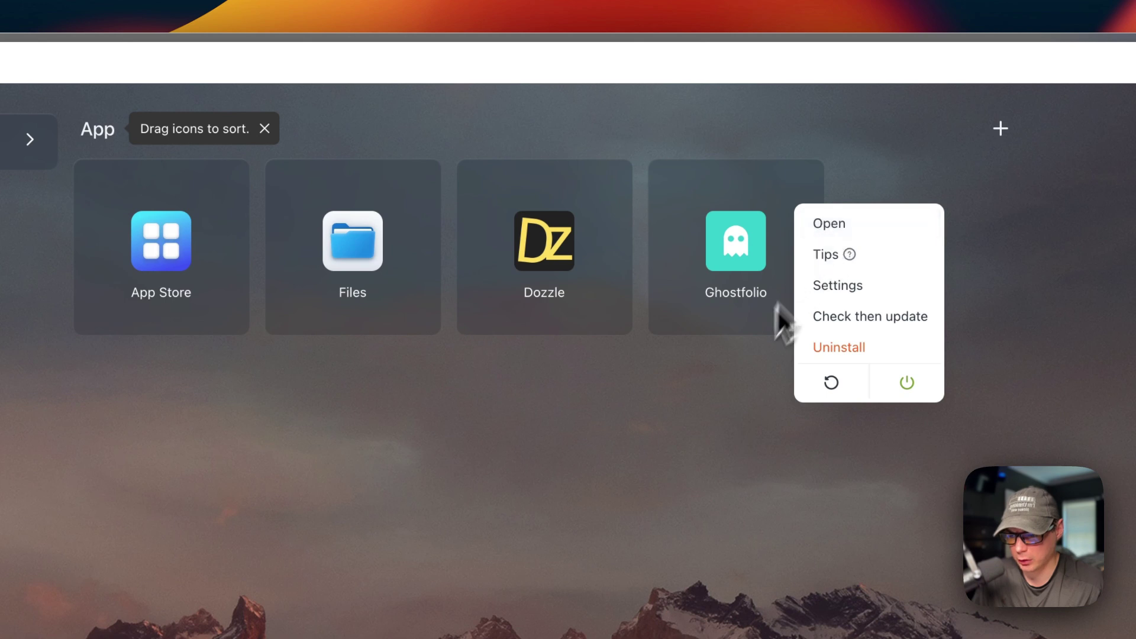
left_click(729, 259)
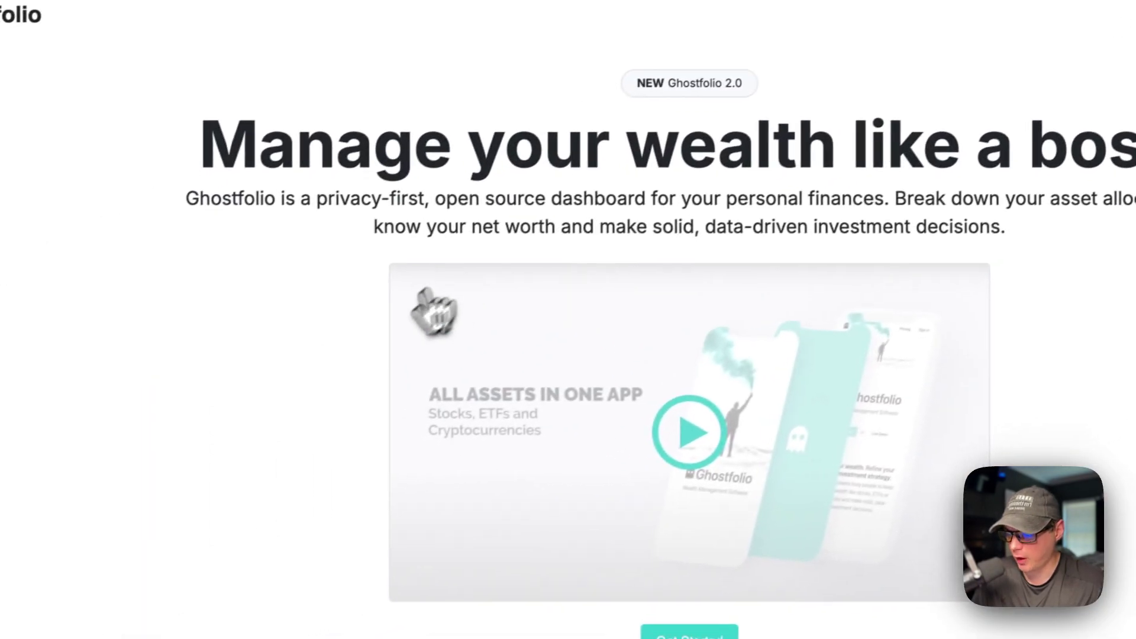
scroll(340, 426, "down", 15)
scroll(342, 444, "up", 15)
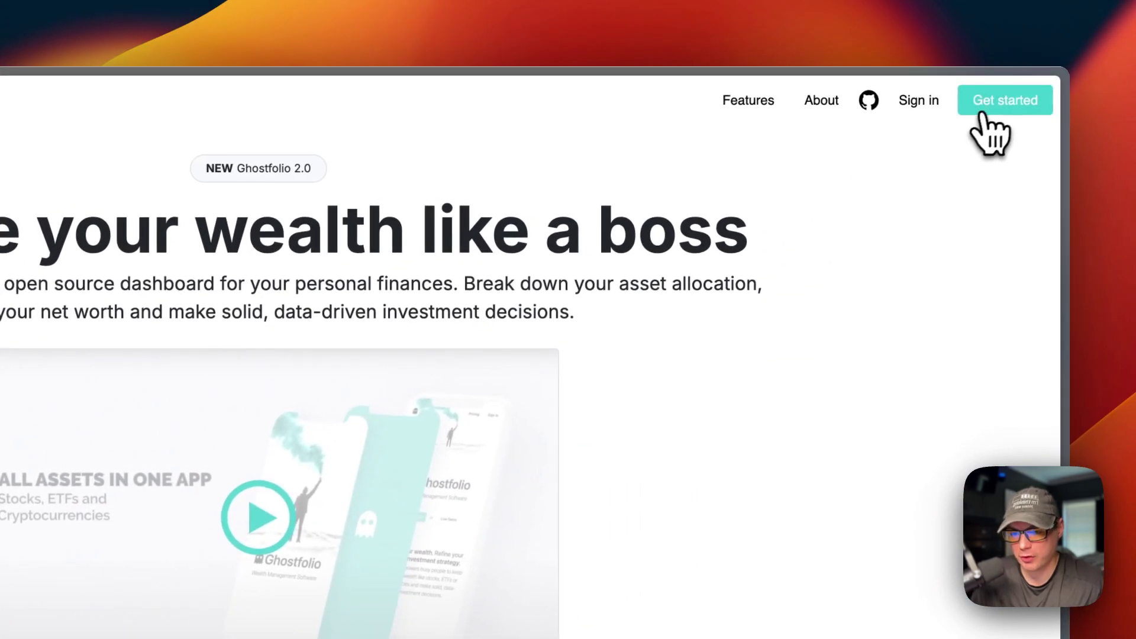
Create the Ghostfolio admin account, copying its security token to the clipboard and agreeing to the storage notice.
left_click(999, 107)
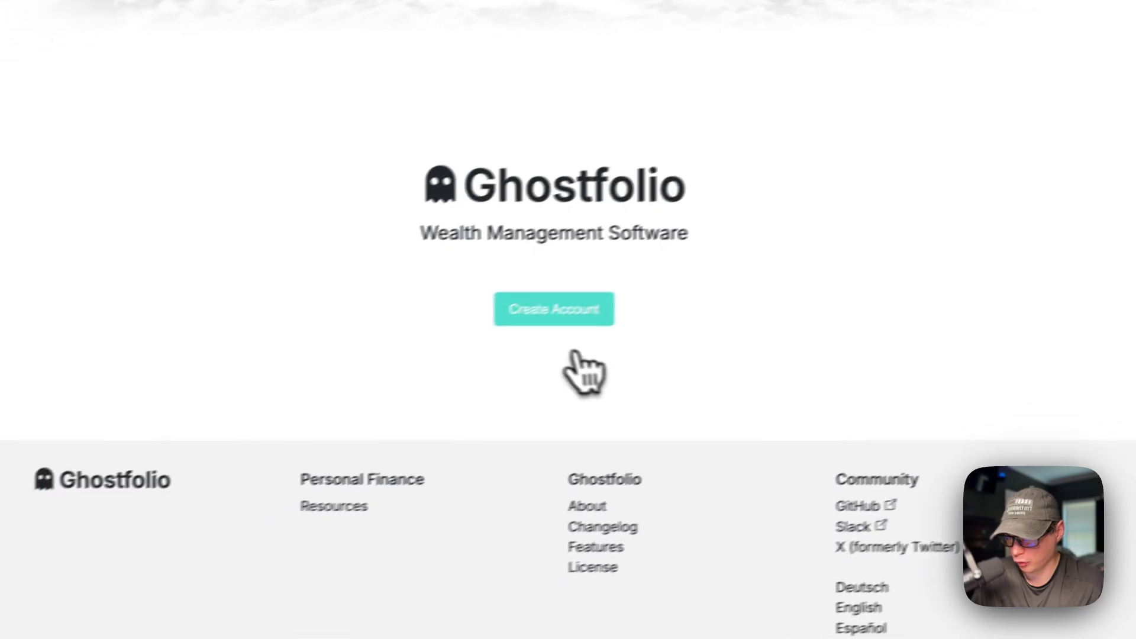
left_click(389, 600)
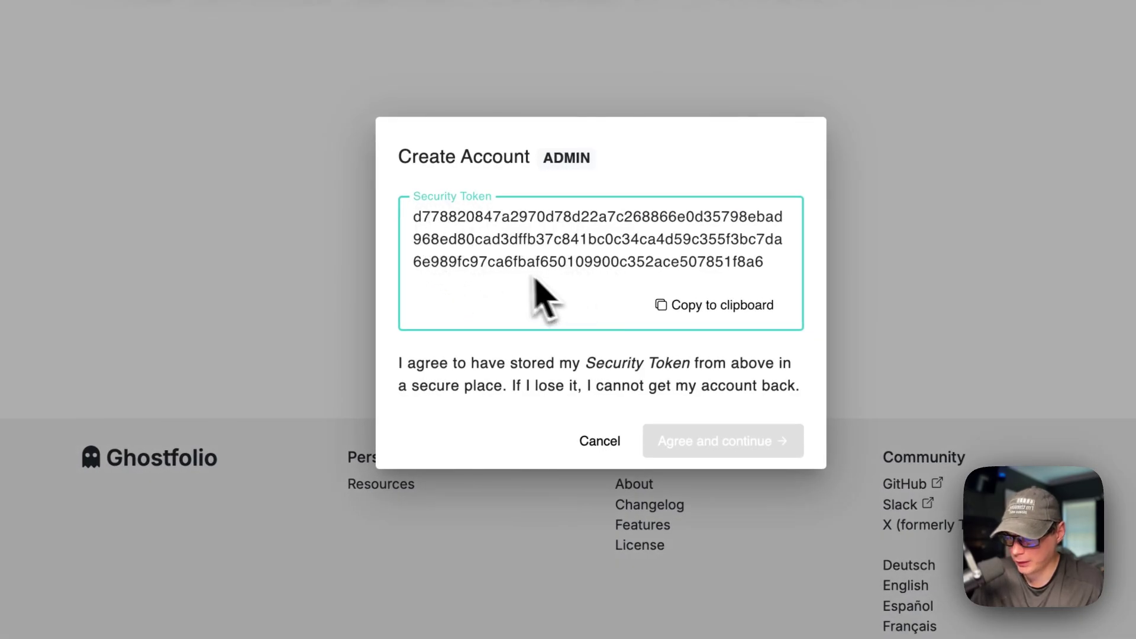
left_click(680, 306)
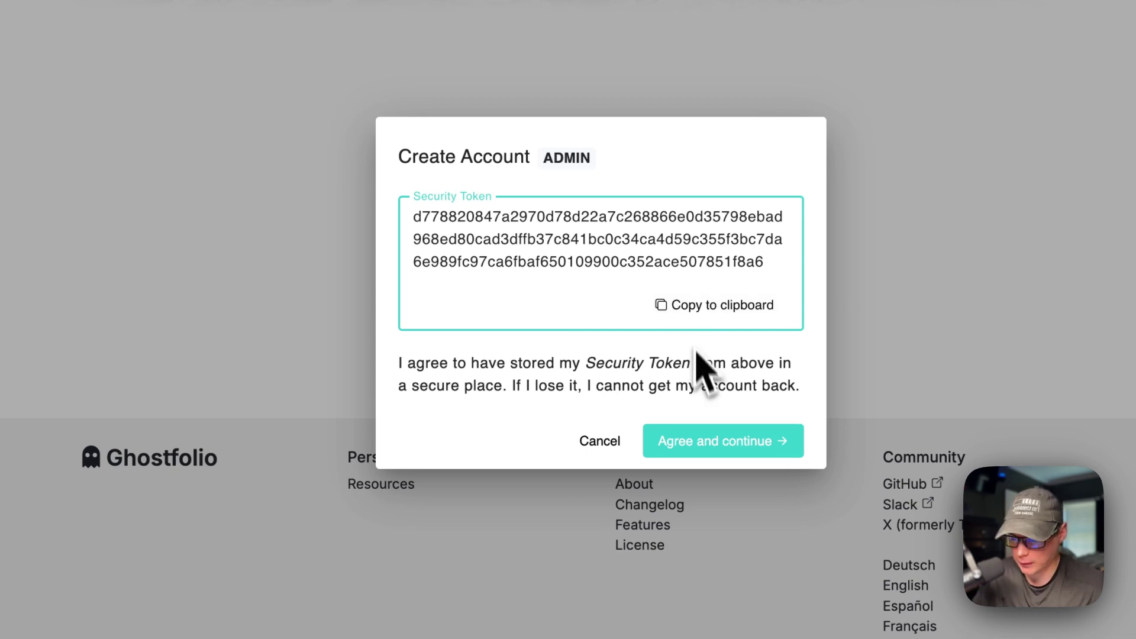
left_click(728, 439)
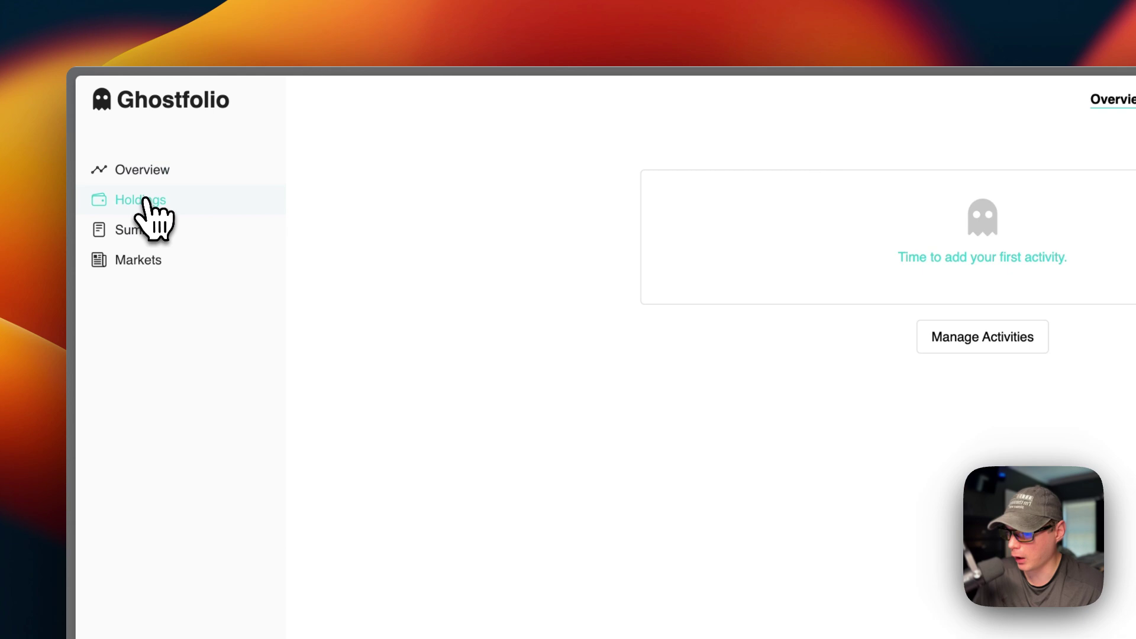
View the Summary and Markets pages of the Ghostfolio overview.
left_click(139, 230)
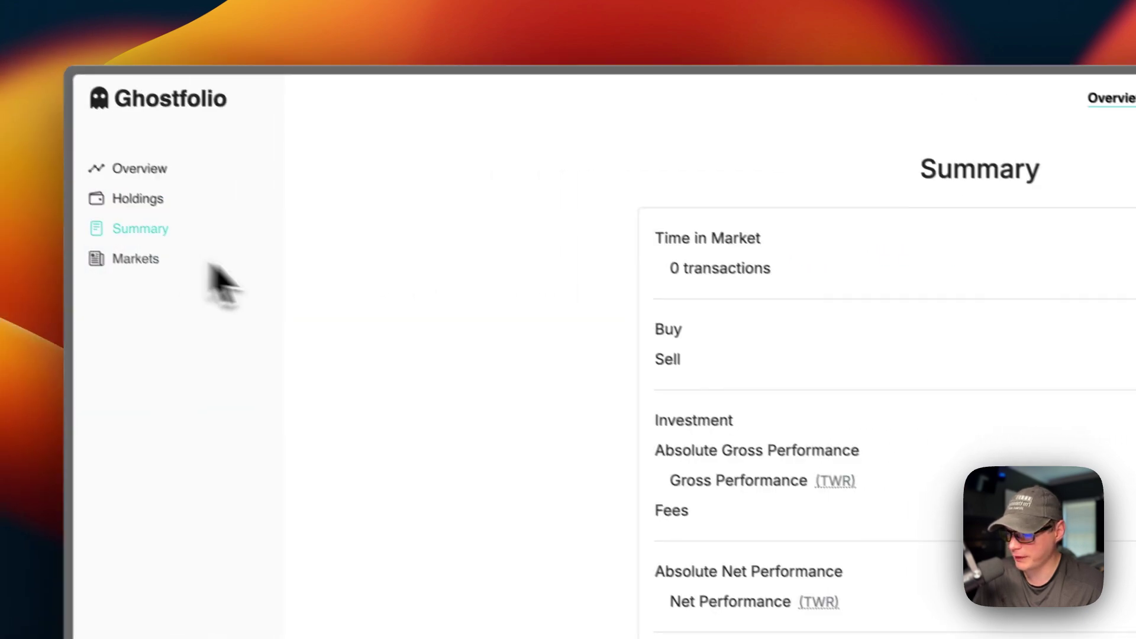
scroll(681, 414, "down", 3)
left_click(249, 269)
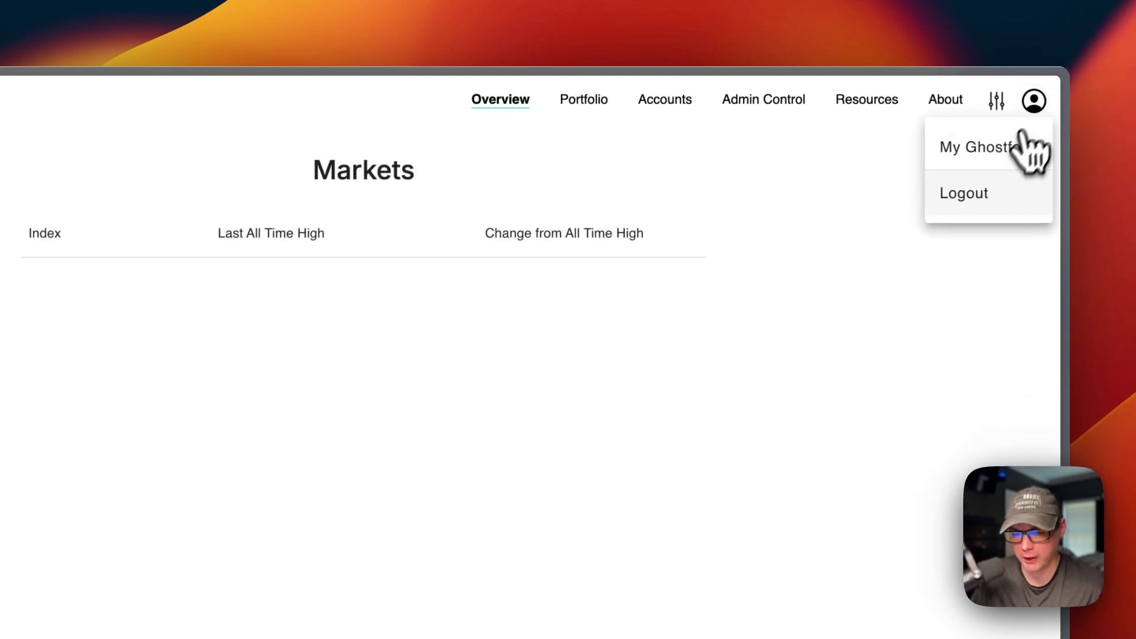
Log out of Ghostfolio and sign back in with the security token, with Stay signed in enabled.
key("super+bracketleft")
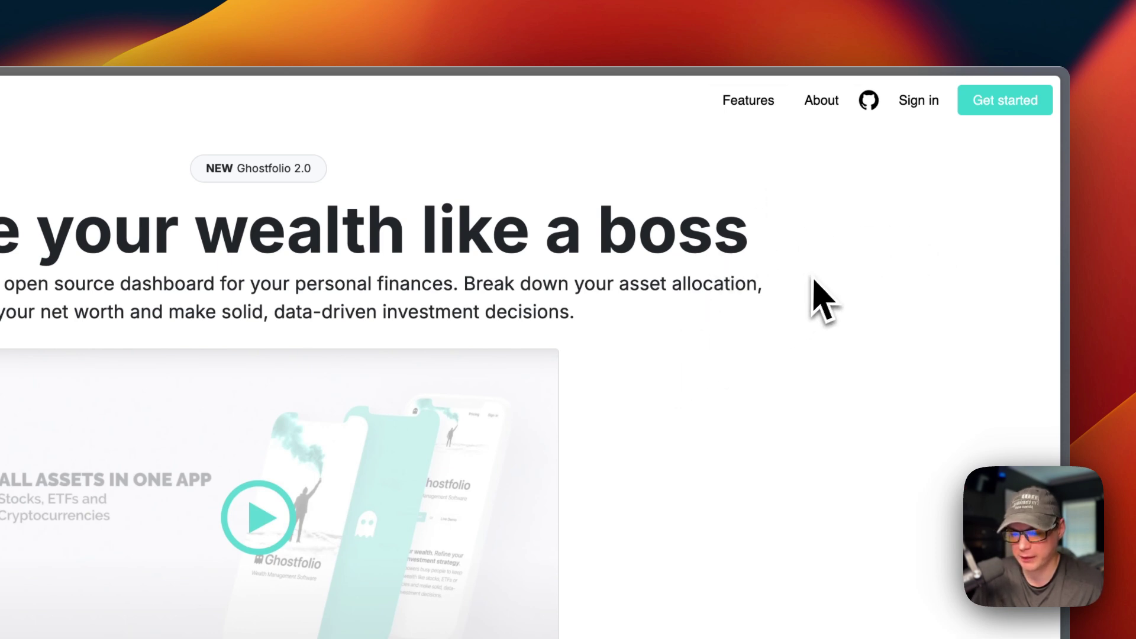
left_click(921, 108)
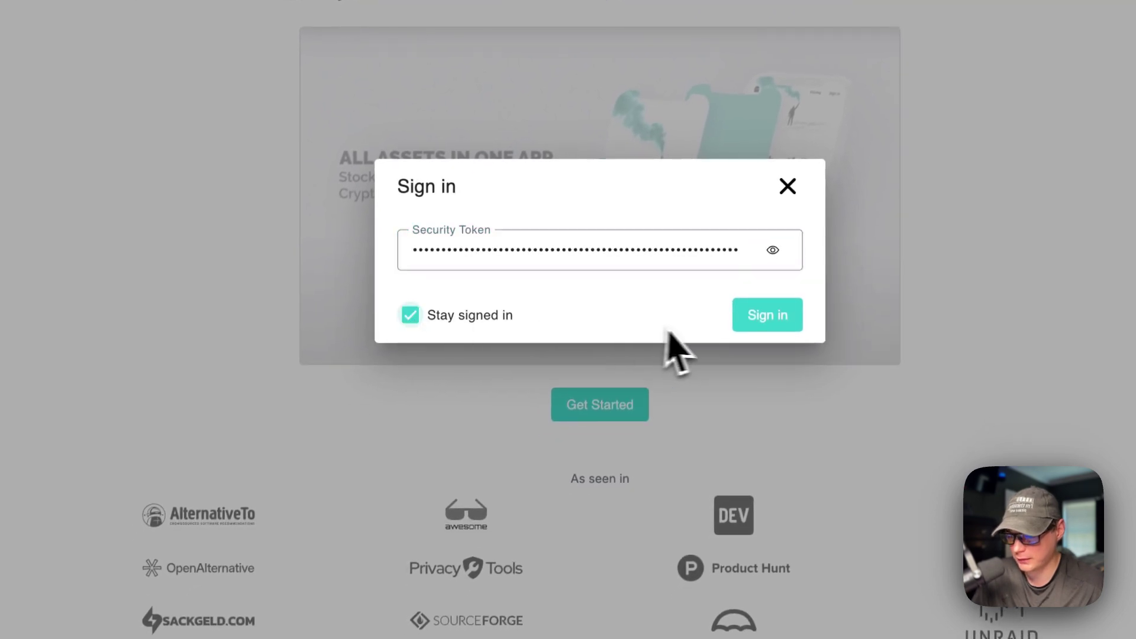
left_click(742, 323)
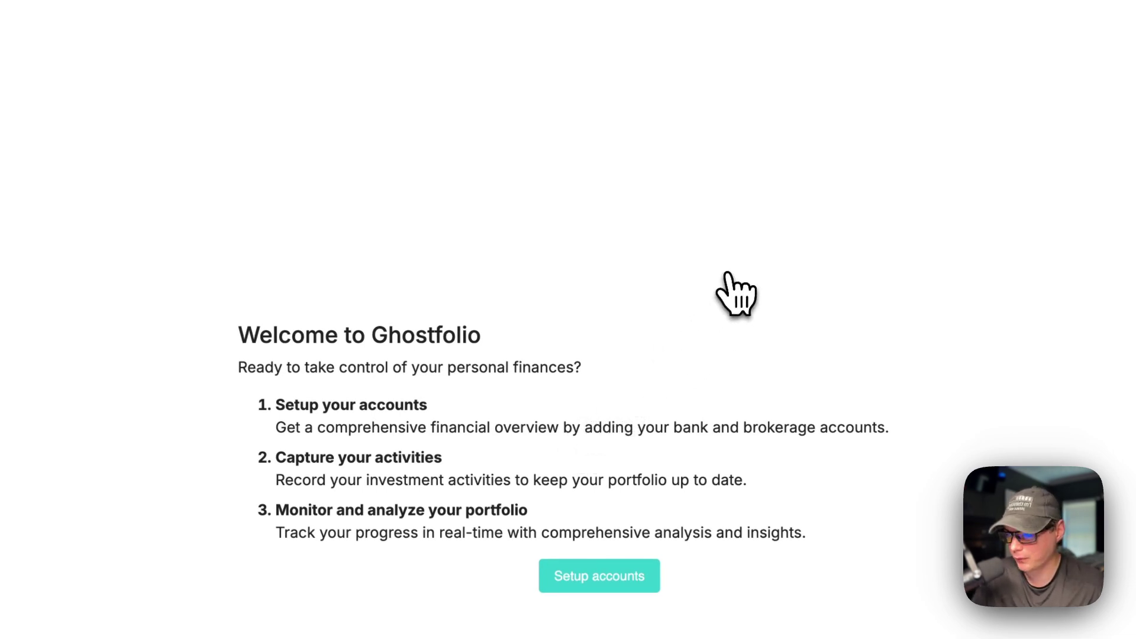
Review the portfolio's Analysis and Holdings pages, ending on its Activities page.
left_click(715, 89)
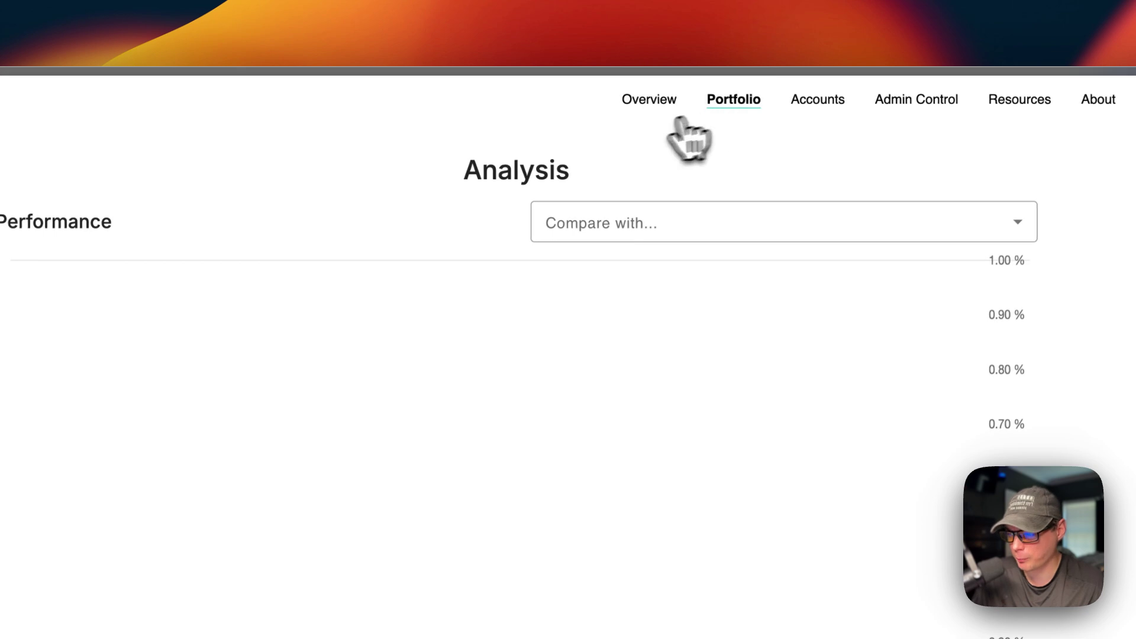
scroll(663, 331, "down", 10)
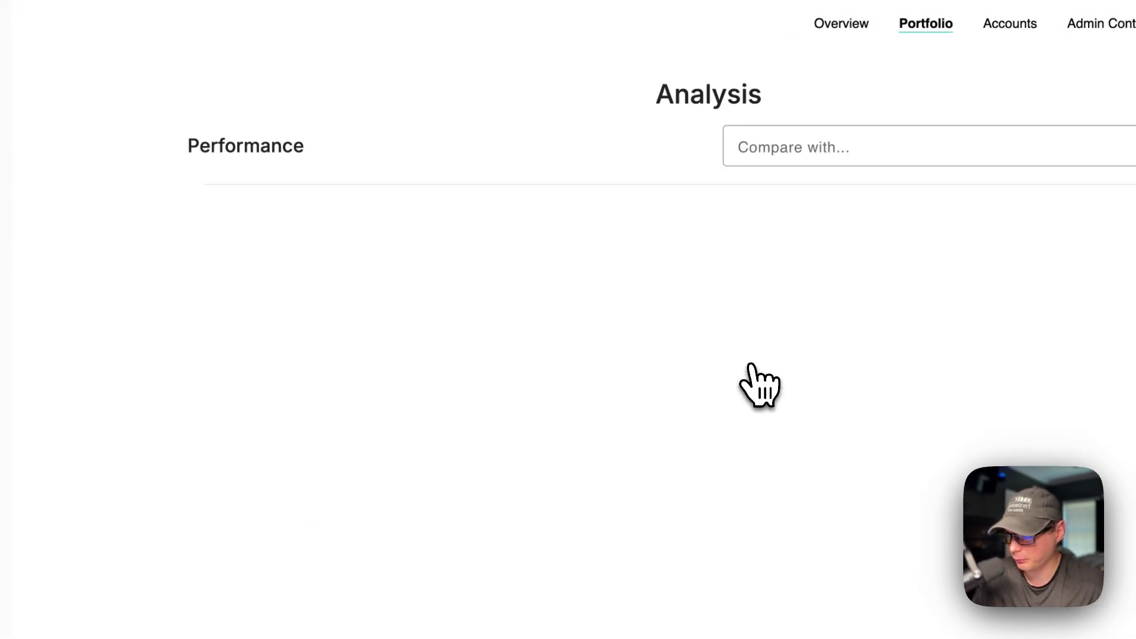
left_click(178, 191)
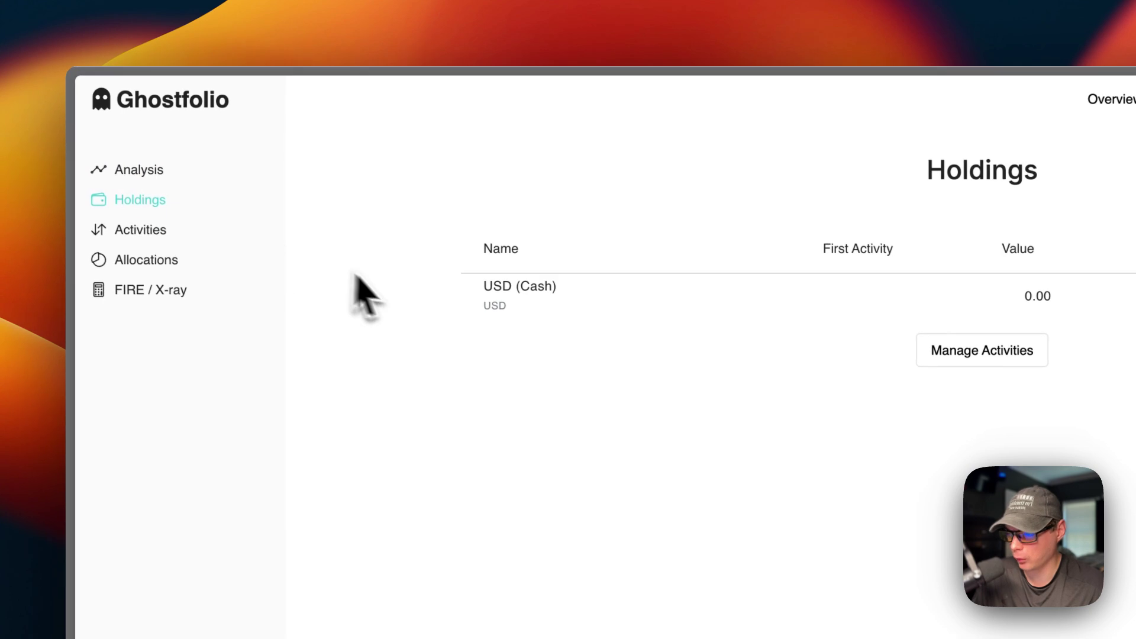
left_click(216, 234)
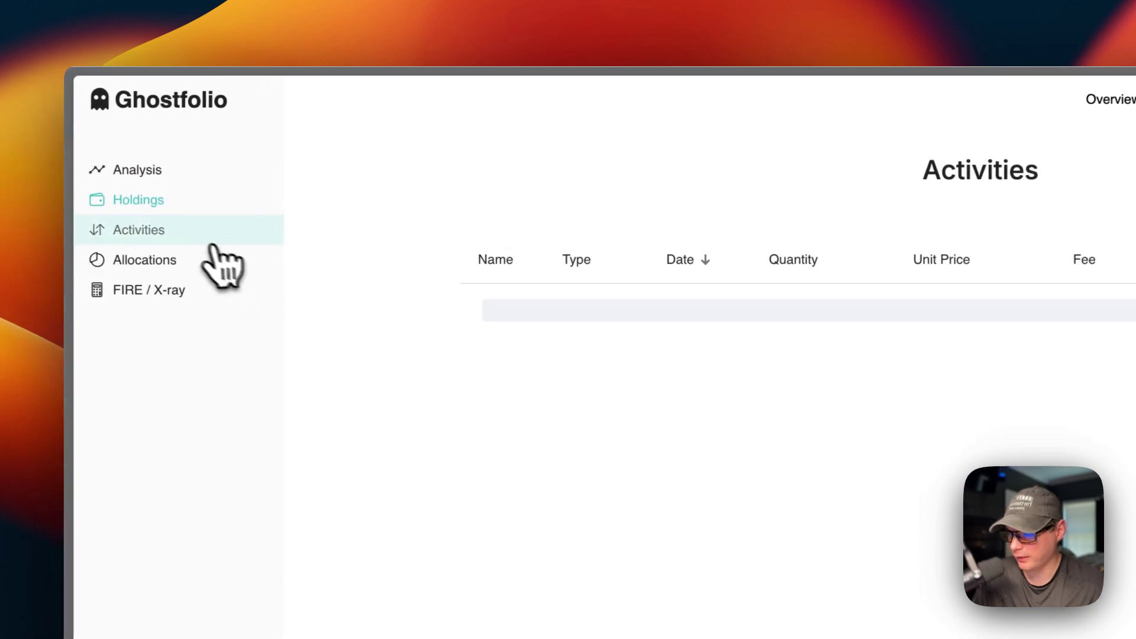
Start adding an activity, examine the available activity types and form fields, and cancel the form.
left_click(467, 347)
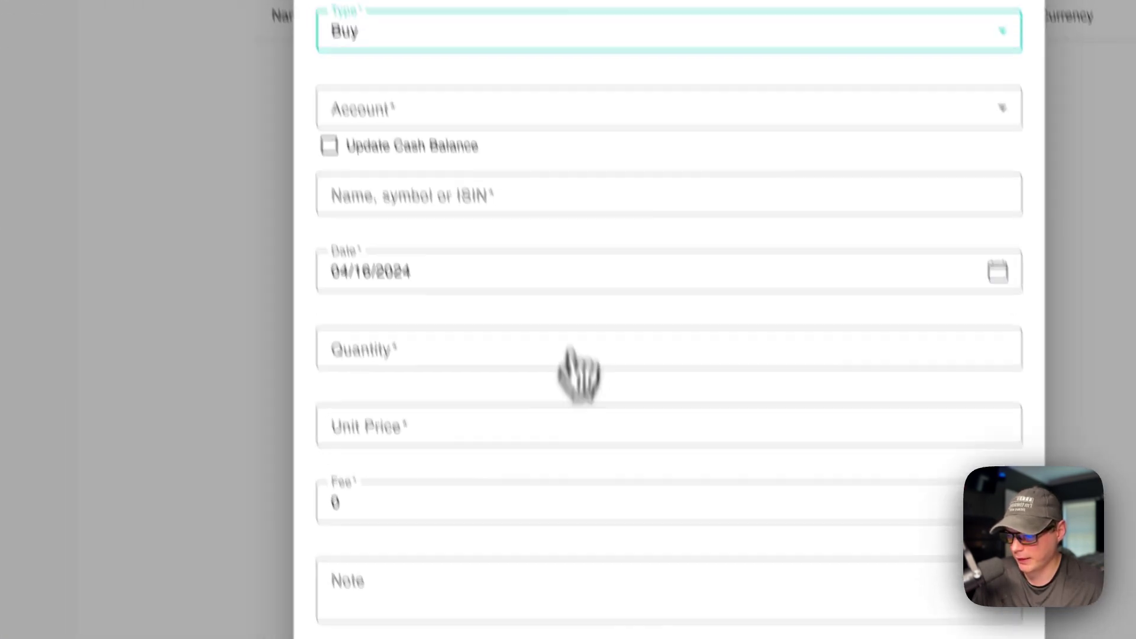
left_click(532, 155)
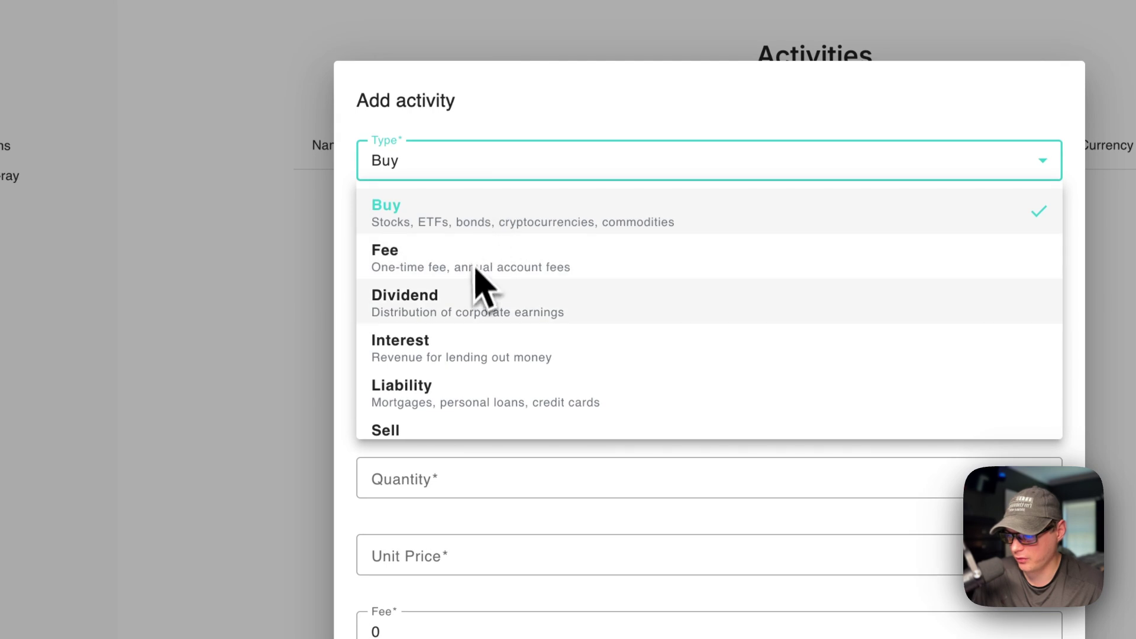
scroll(470, 290, "down", 2)
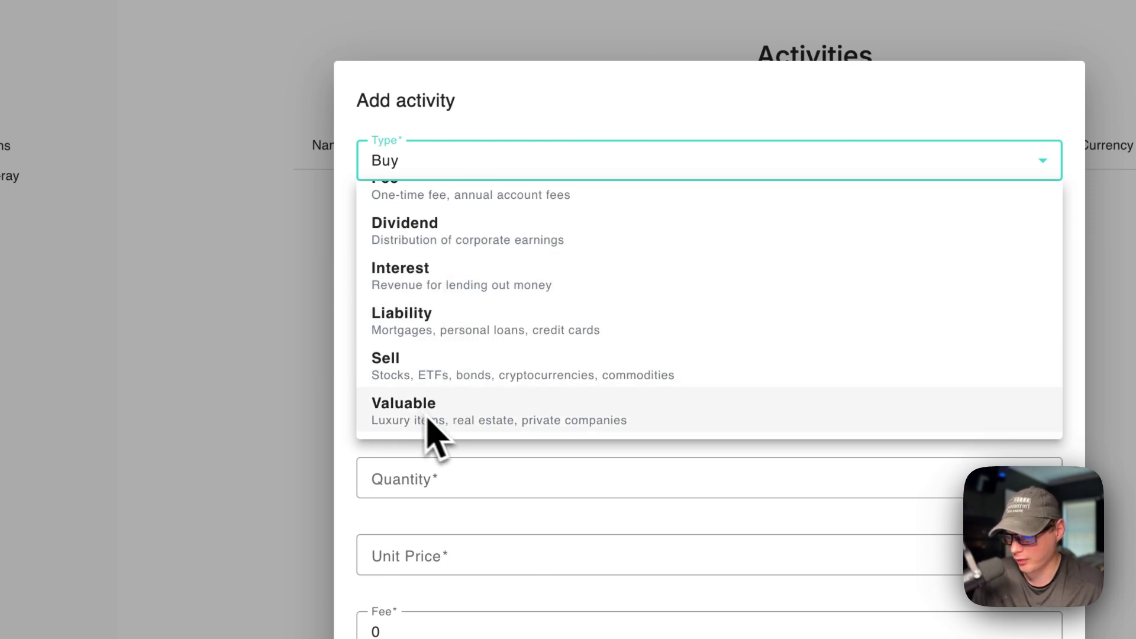
key("Escape")
scroll(524, 317, "down", 2)
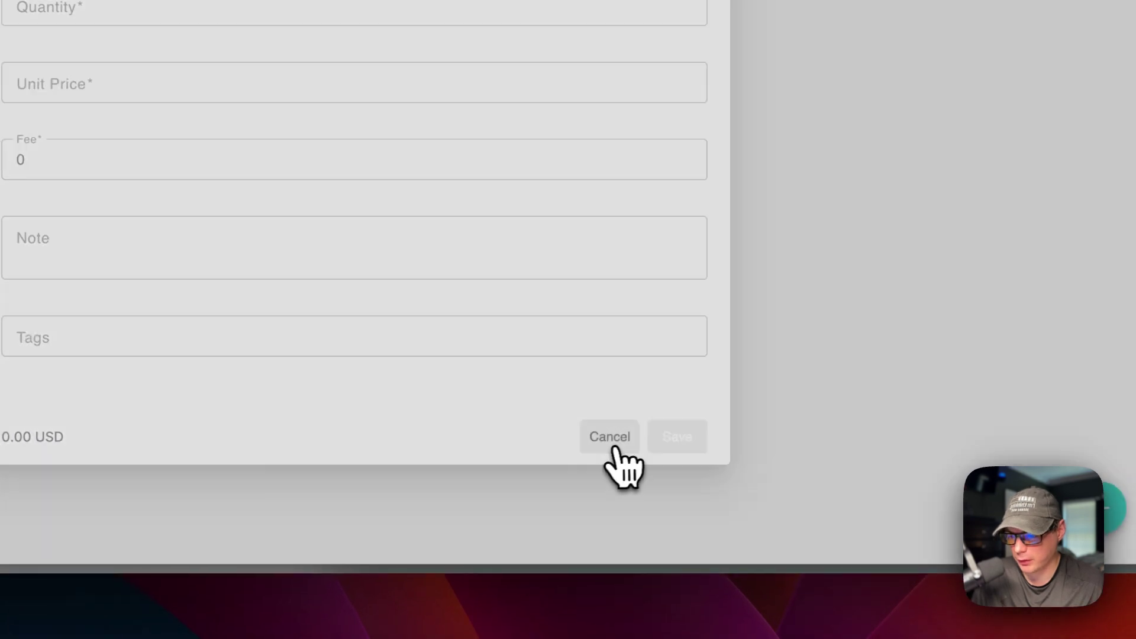
Close the activity form and review the charts on the portfolio's Allocations page.
left_click(629, 445)
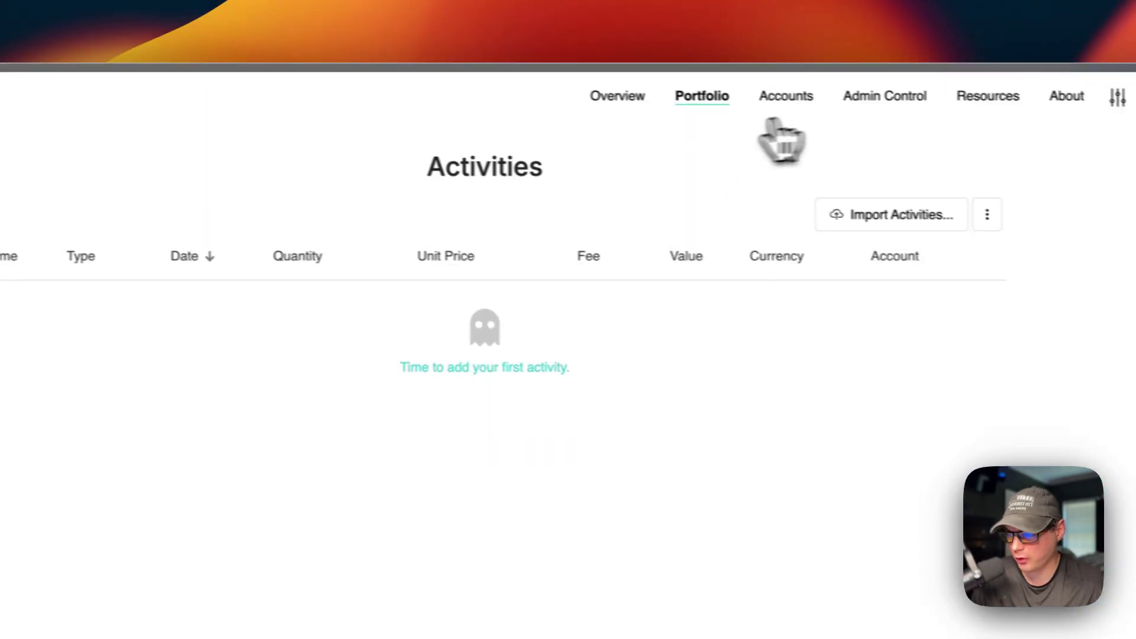
left_click(89, 256)
scroll(650, 403, "down", 4)
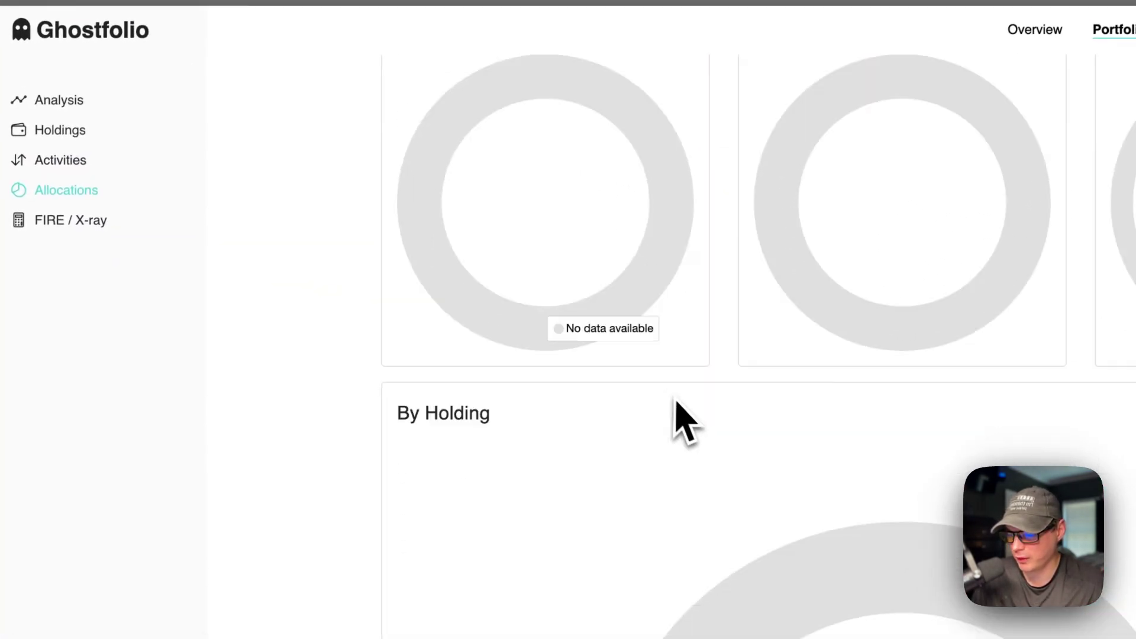
scroll(681, 408, "down", 5)
scroll(681, 409, "up", 8)
scroll(681, 408, "down", 10)
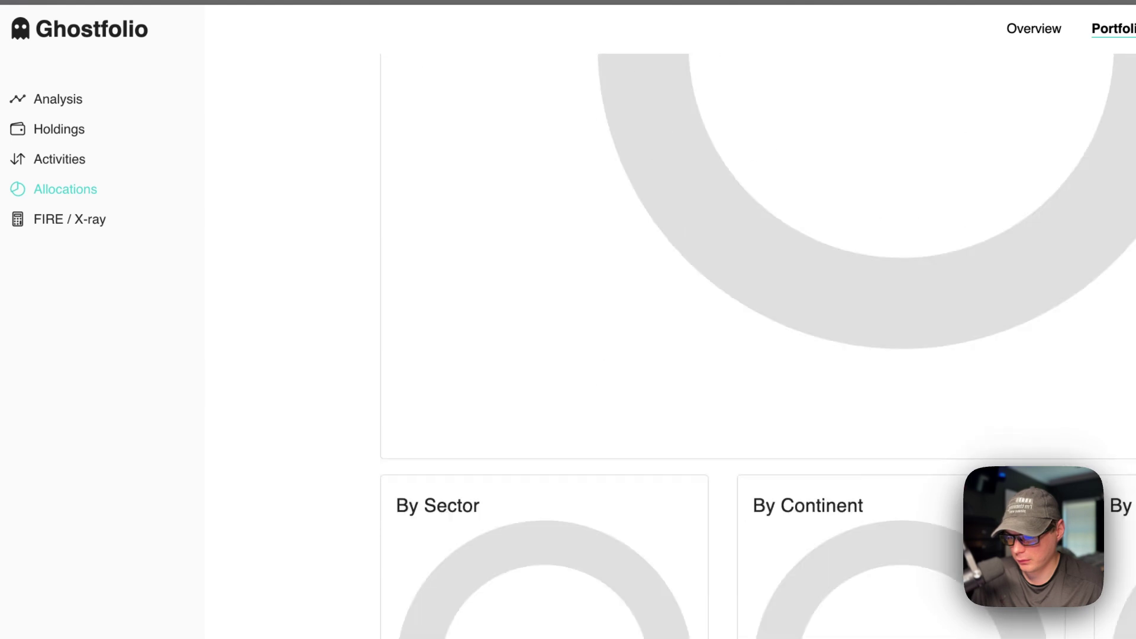
scroll(681, 408, "down", 10)
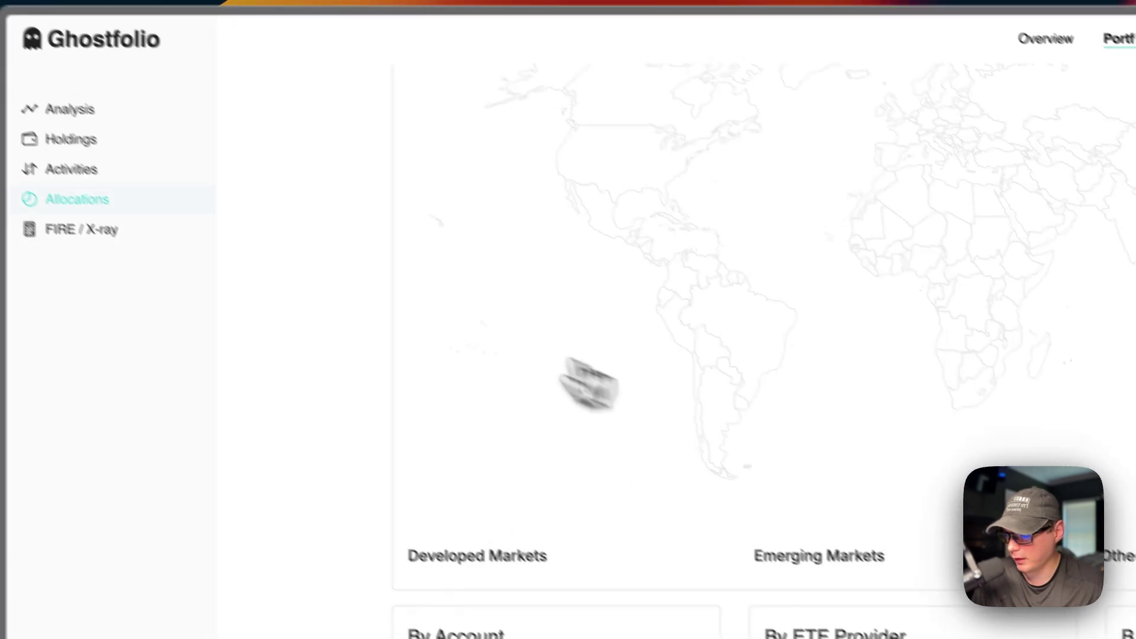
Review the FIRE calculator, 4% Rule and X-ray sections of the portfolio's FIRE / X-ray page.
left_click(69, 219)
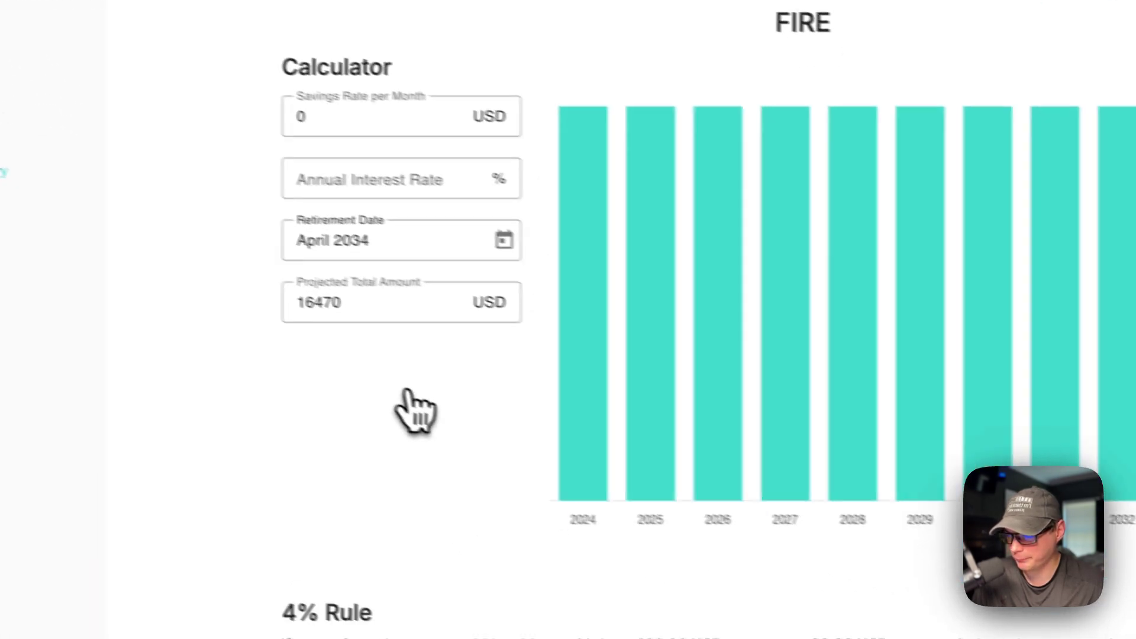
scroll(415, 411, "down", 9)
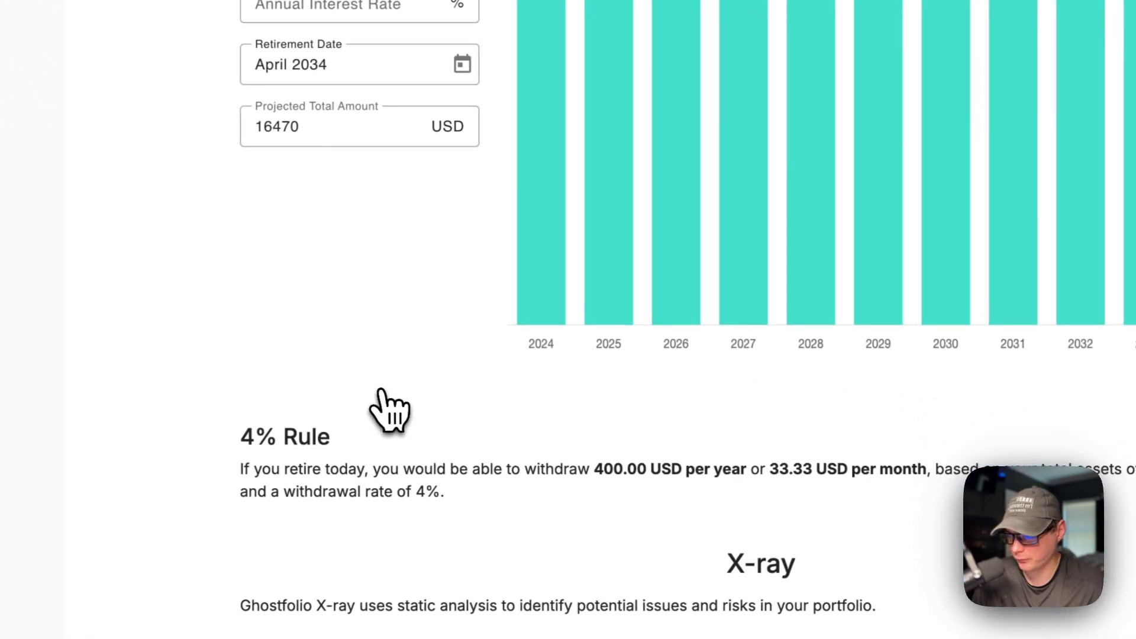
scroll(386, 415, "up", 10)
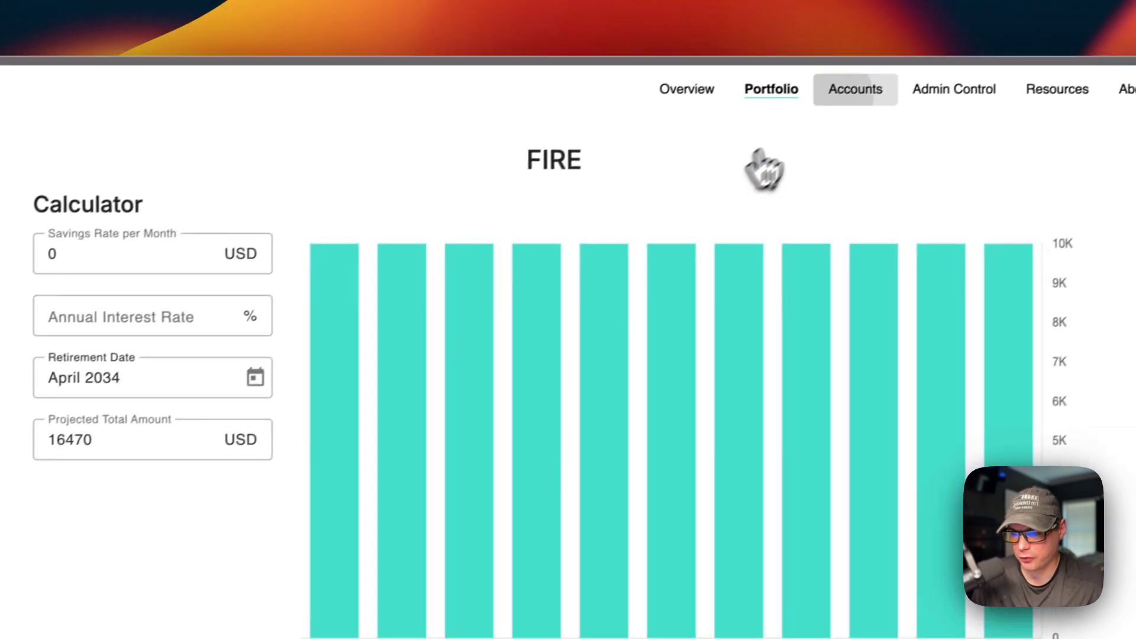
Go to the Accounts page, view the details of My Account, and close them.
left_click(979, 13)
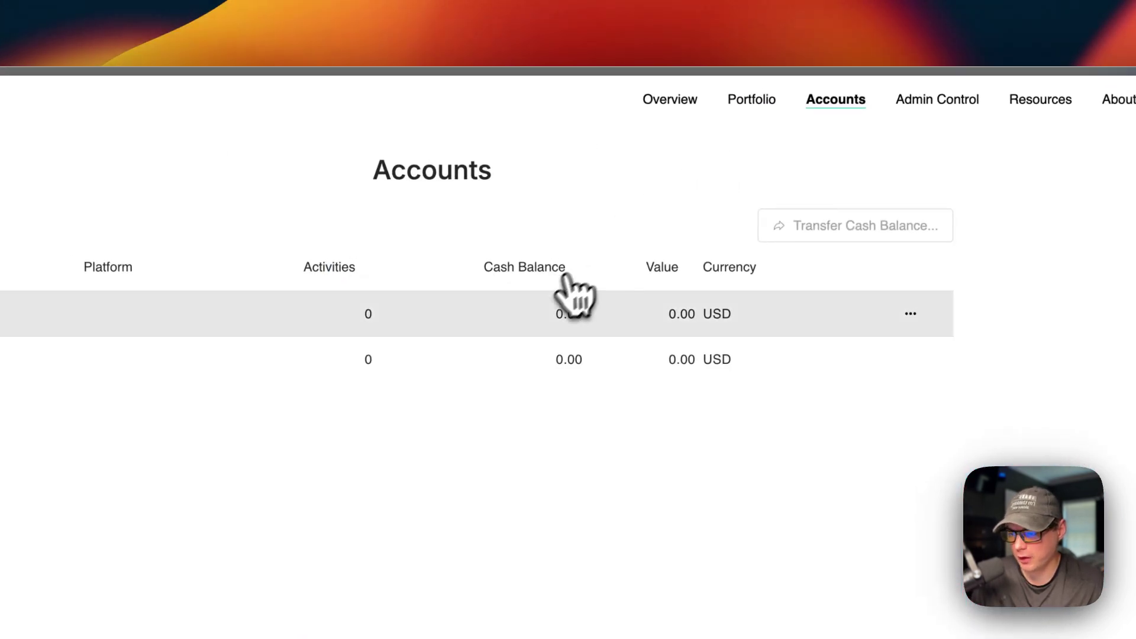
left_click(100, 328)
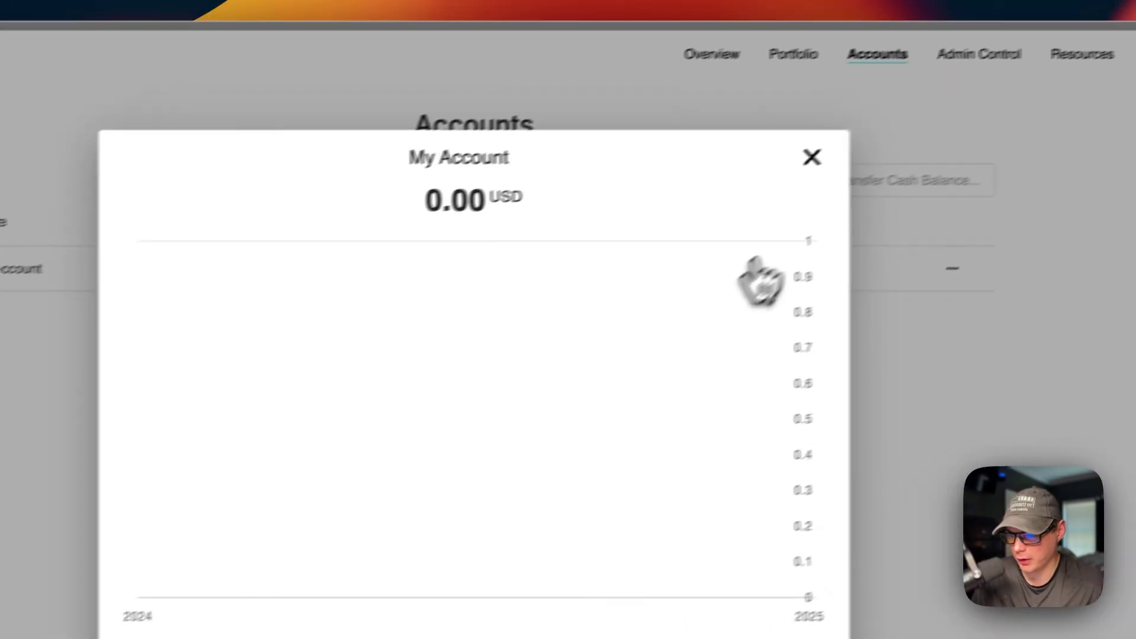
left_click(1072, 77)
Edit My Account to set its cash balance to 1000000 USD, check the currency choices, and save the account.
left_click(820, 259)
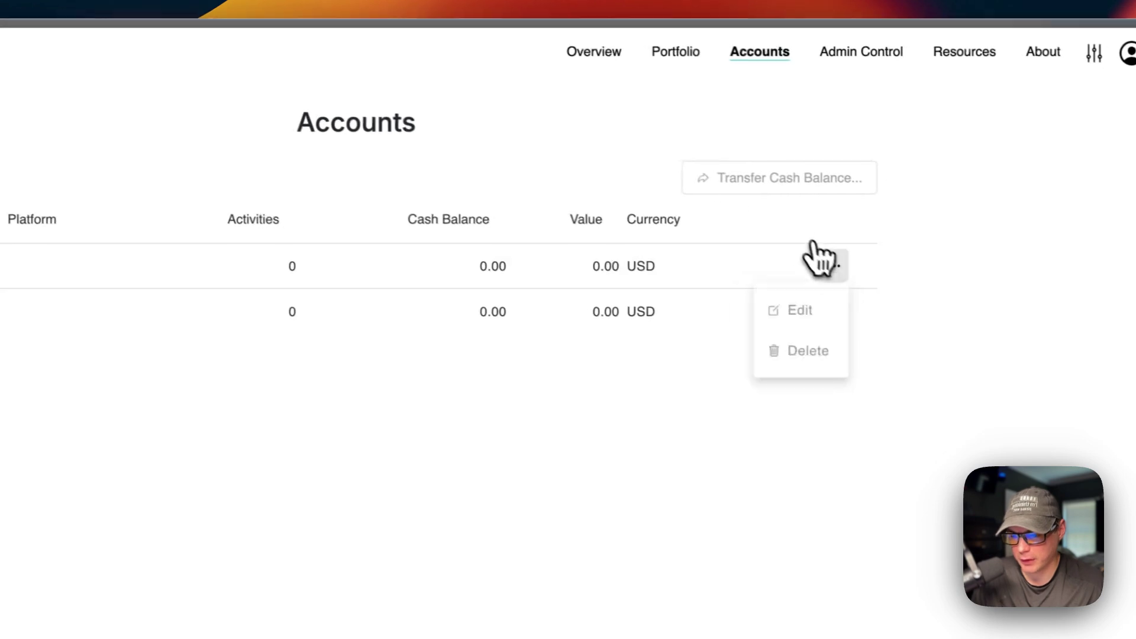
left_click(798, 299)
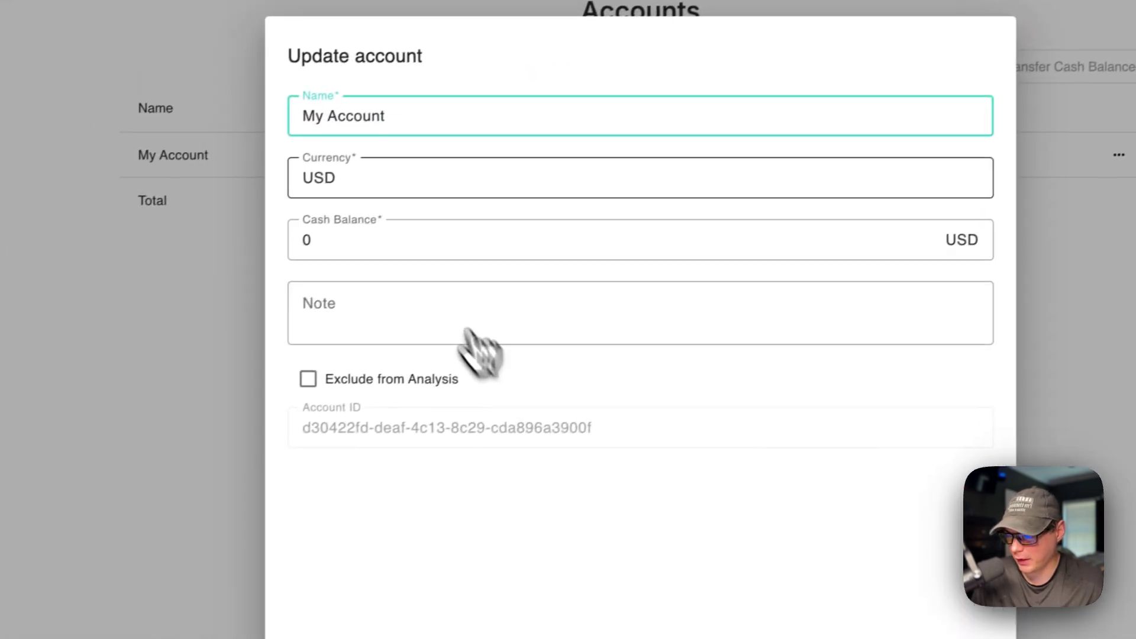
left_click(53, 348)
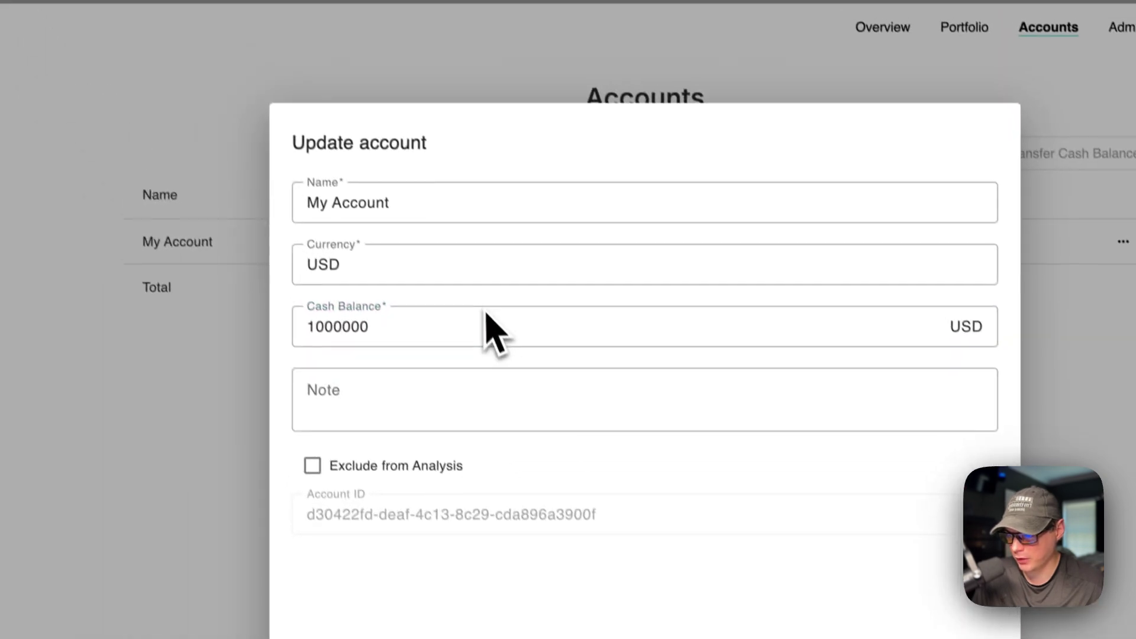
left_click(479, 283)
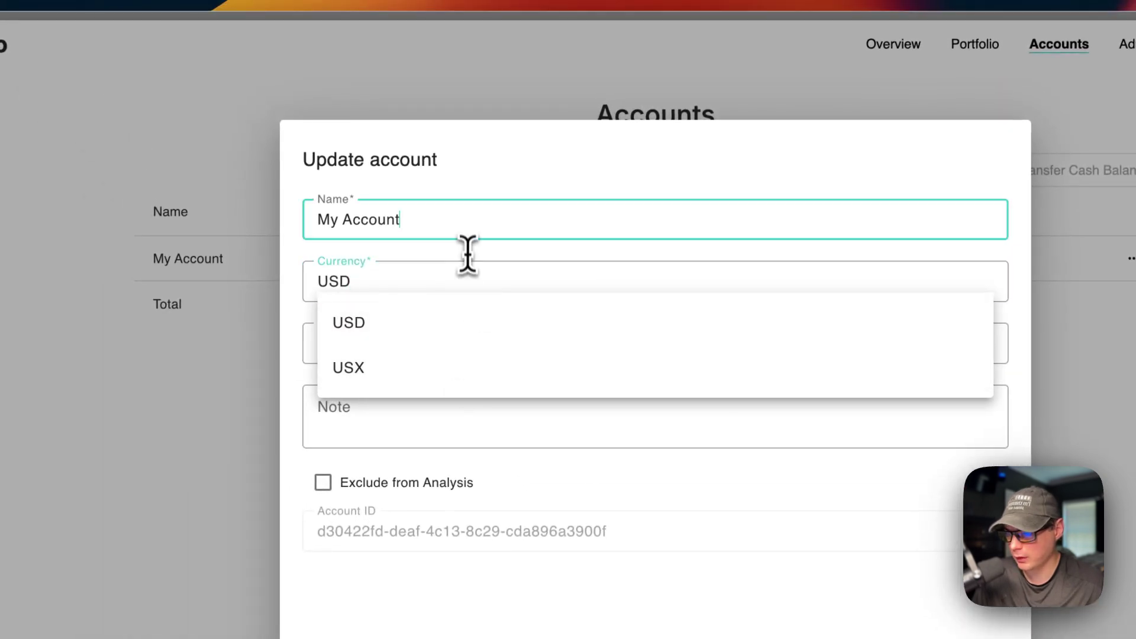
left_click(468, 254)
left_click(728, 487)
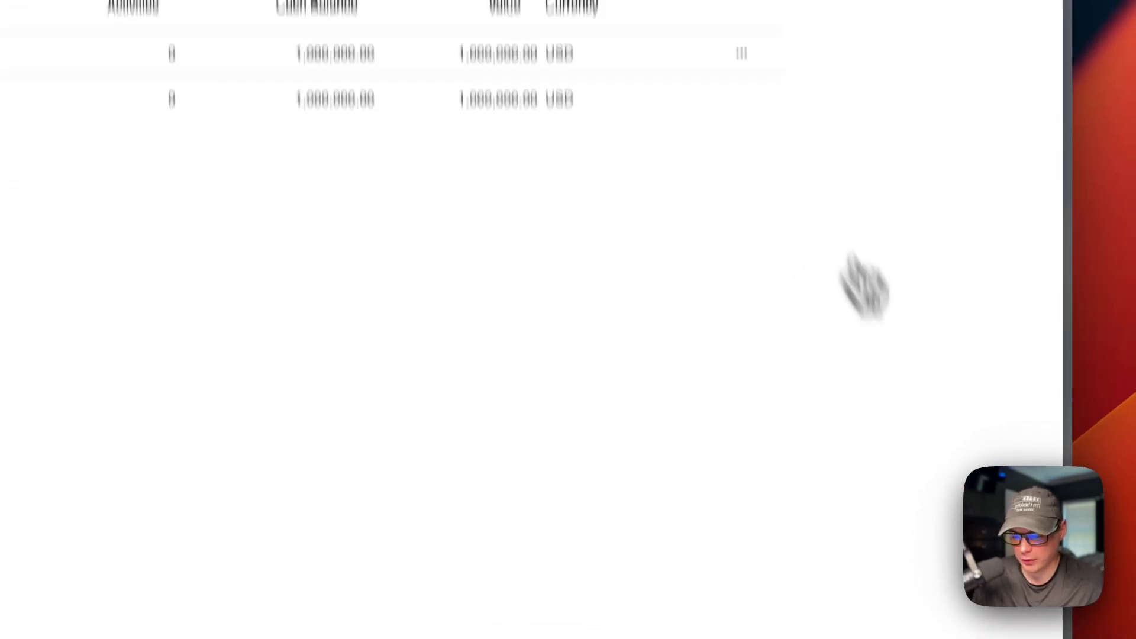
Add an account named Testing in USD with a cash balance of 100000000 and save it.
left_click(1012, 452)
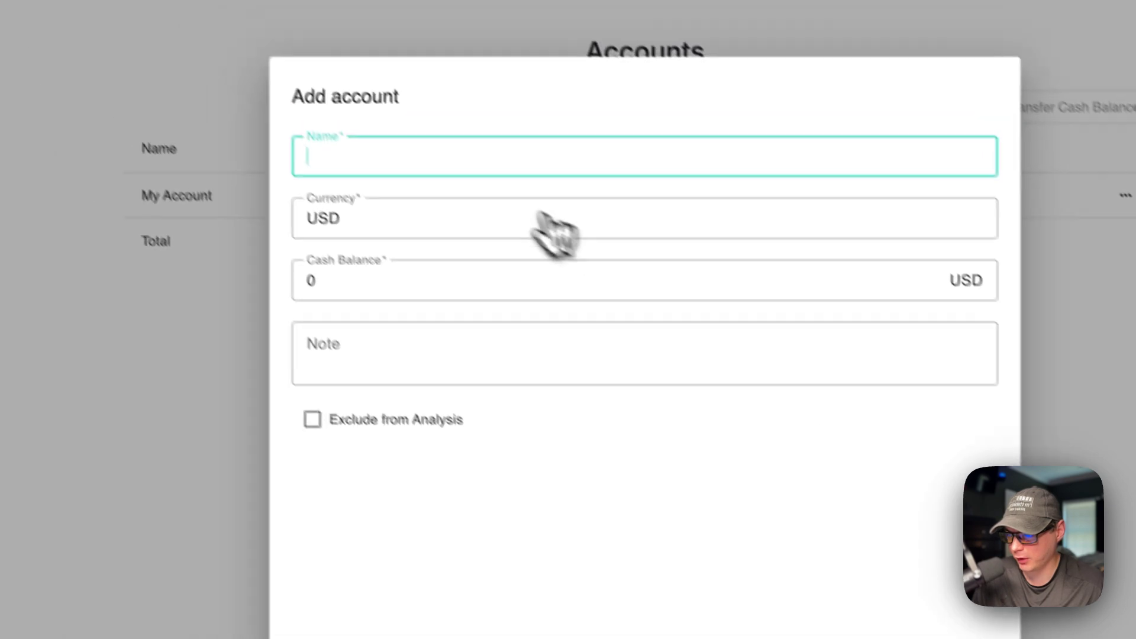
type("Testing")
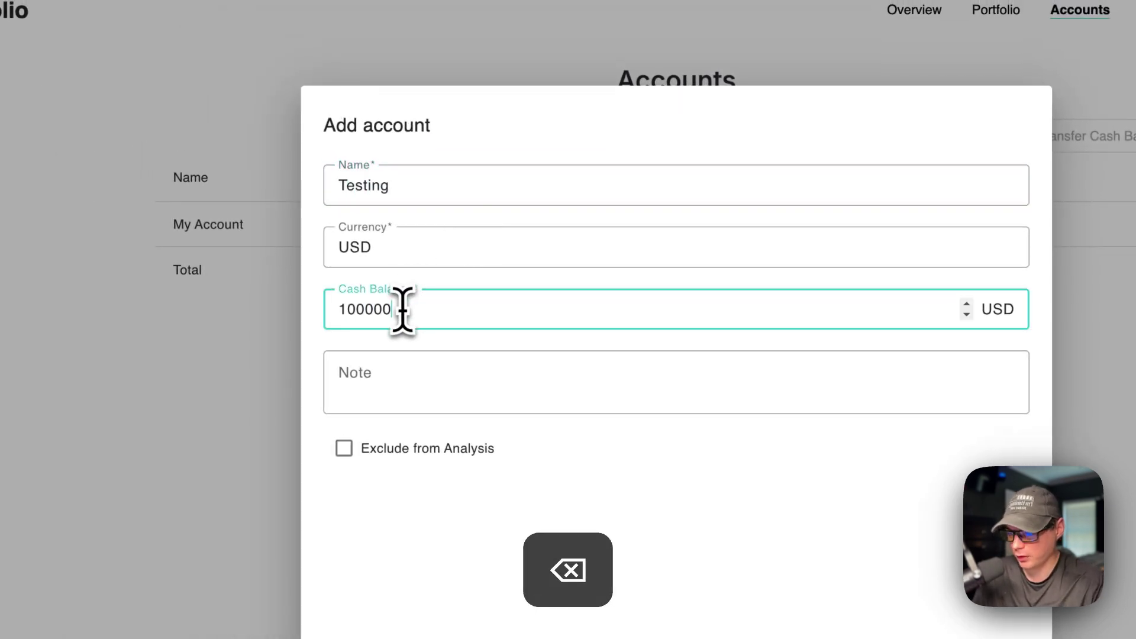
left_click(427, 374)
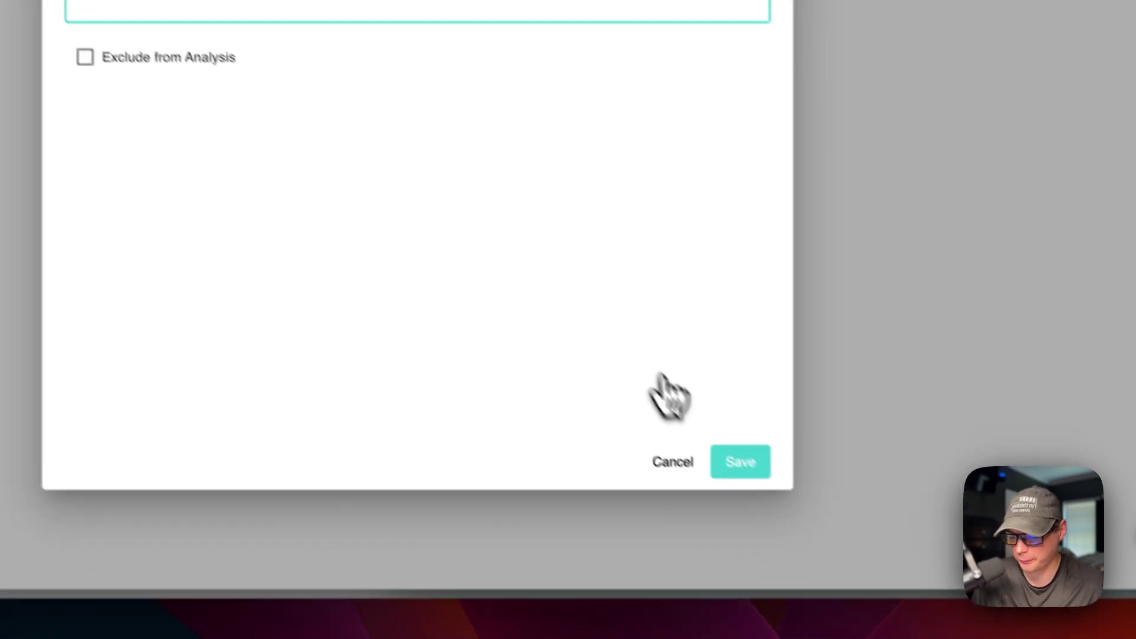
left_click(953, 637)
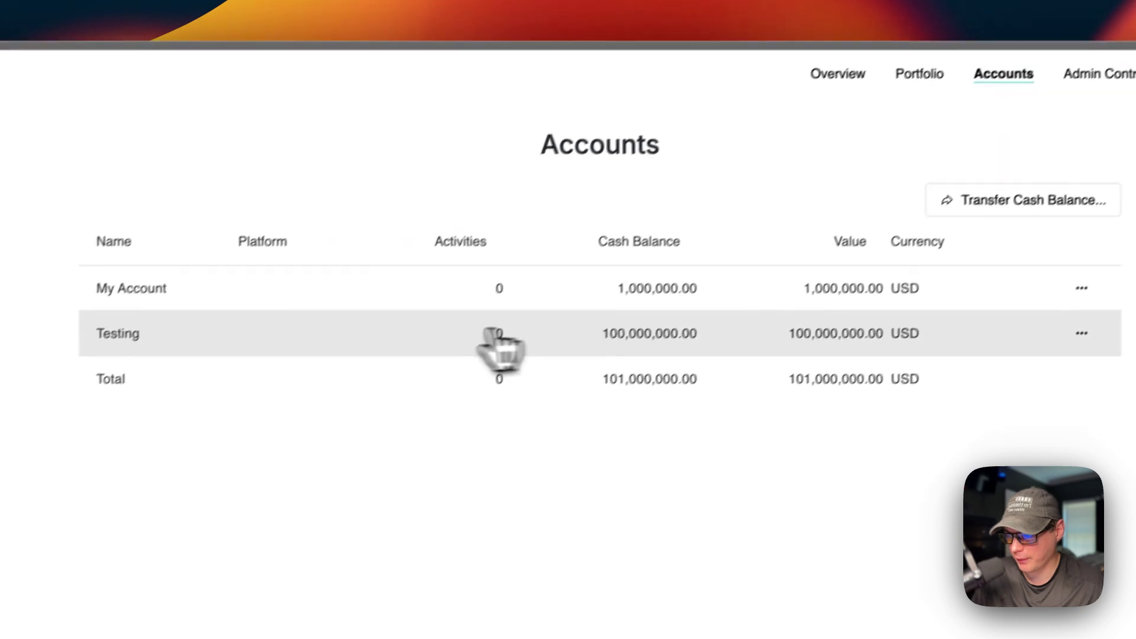
Review the Admin Control overview, open the prompt for adding a currency, and cancel it.
left_click(1125, 55)
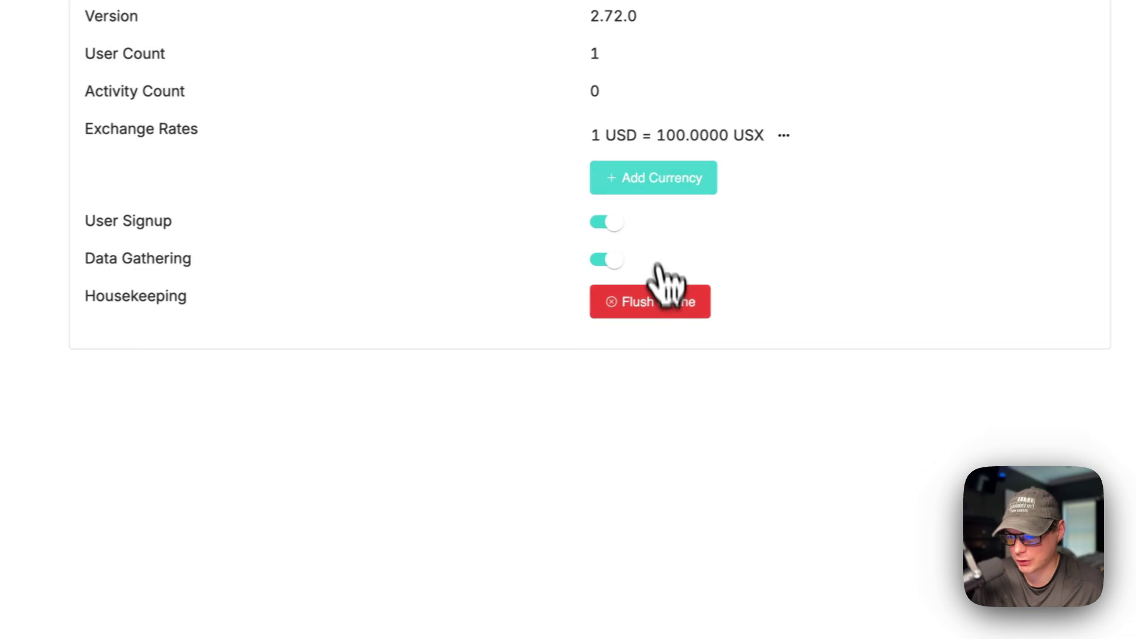
left_click(854, 222)
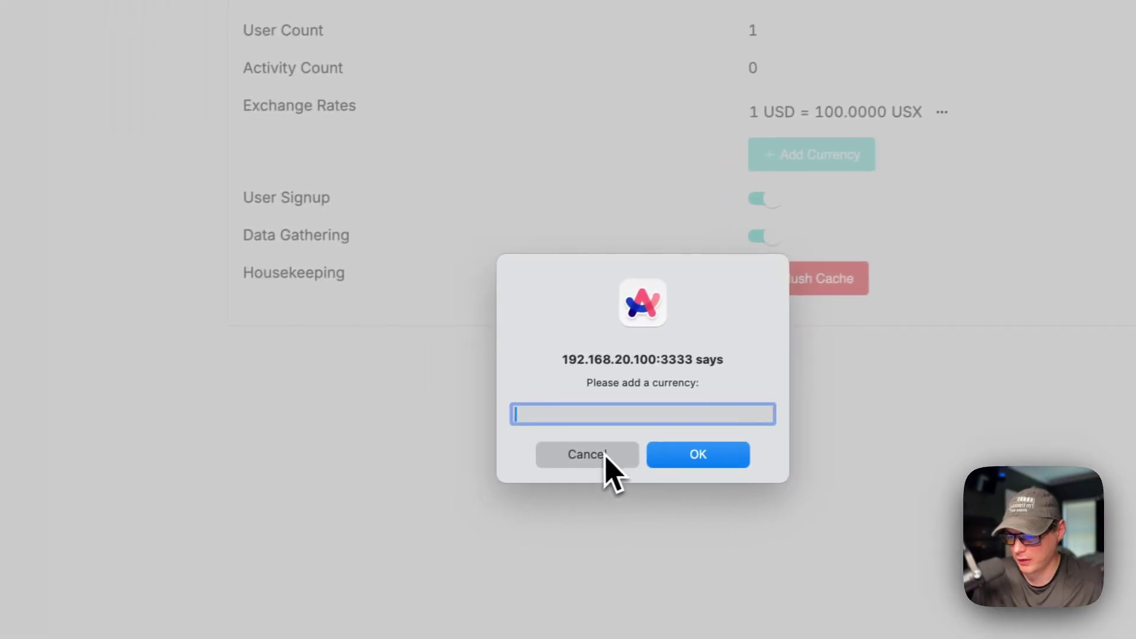
left_click(466, 473)
View the admin Settings page with its Platforms and Tags, open the add forms, and cancel them.
left_click(133, 171)
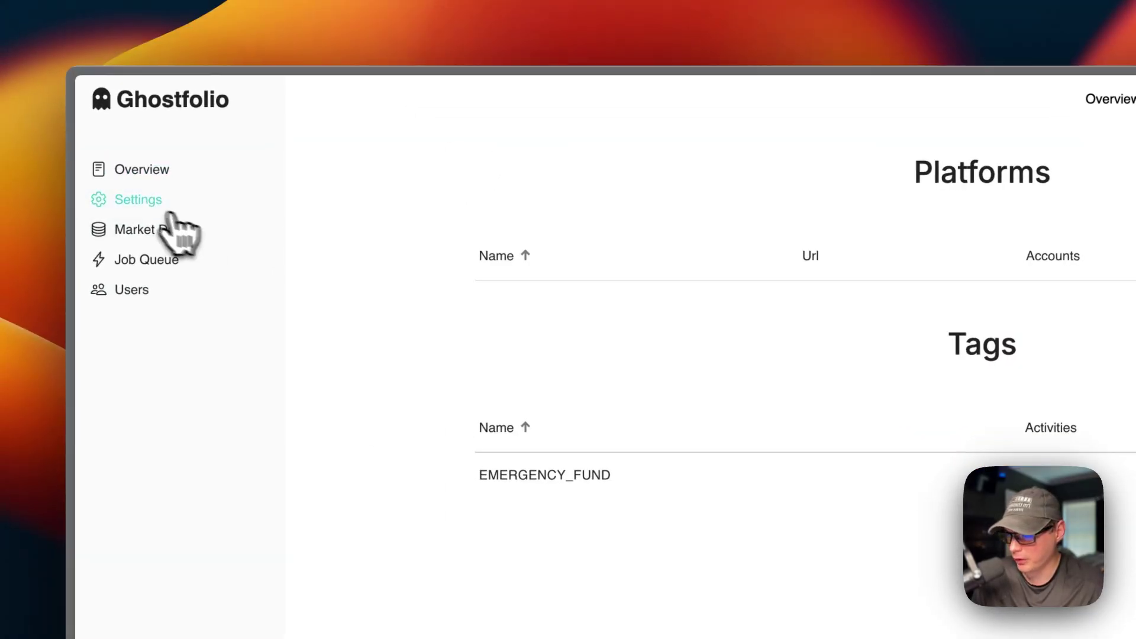
left_click(970, 208)
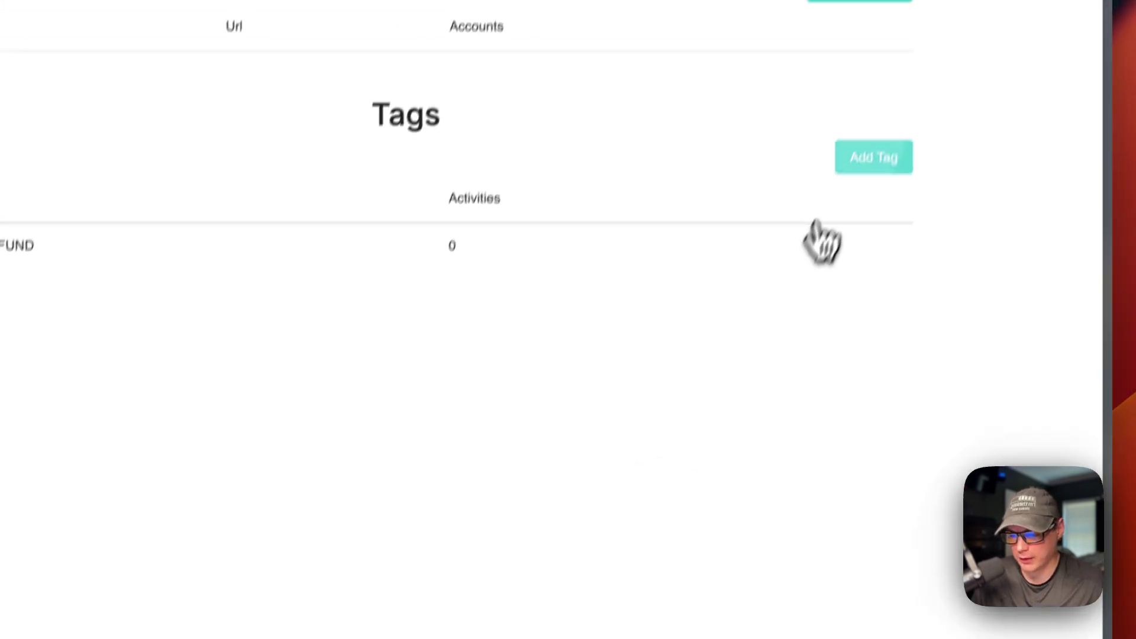
left_click(872, 154)
left_click(747, 471)
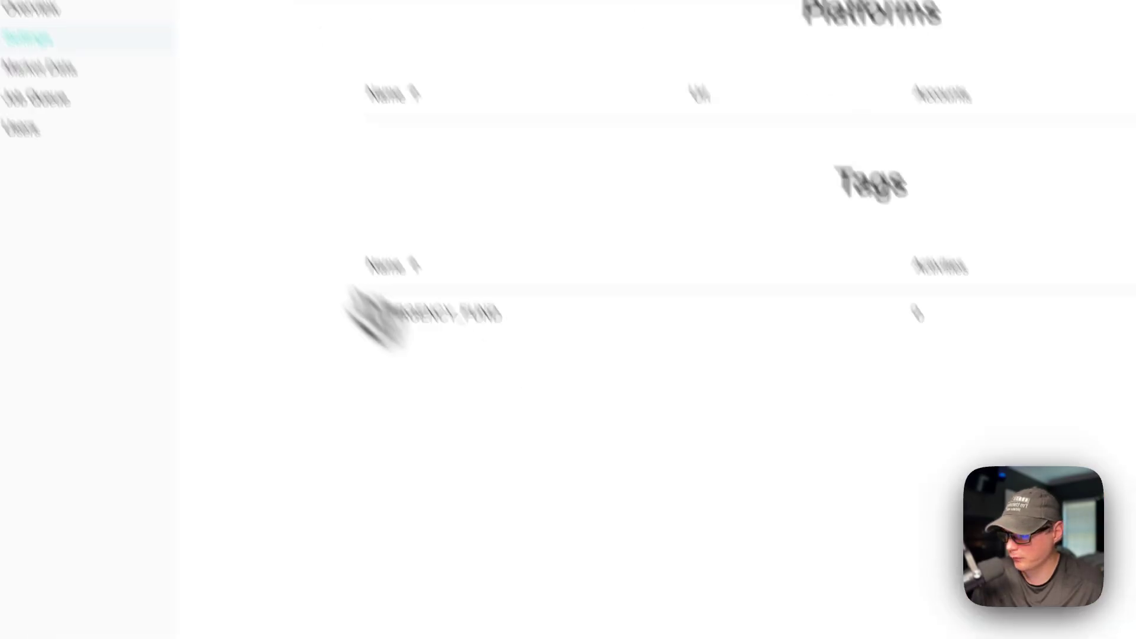
View the admin Market Data and Job Queue pages, and examine the job status filter options without choosing one.
left_click(167, 236)
left_click(248, 266)
left_click(740, 185)
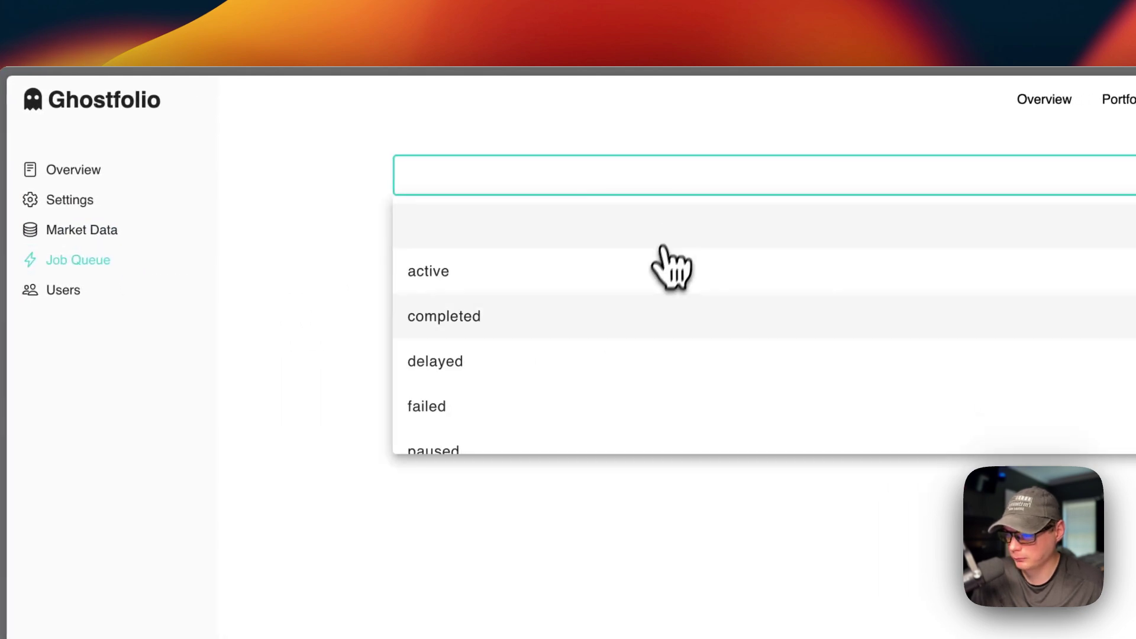
scroll(662, 260, "down", 2)
left_click(308, 350)
View the admin Users page and check the actions available for the listed user.
left_click(165, 290)
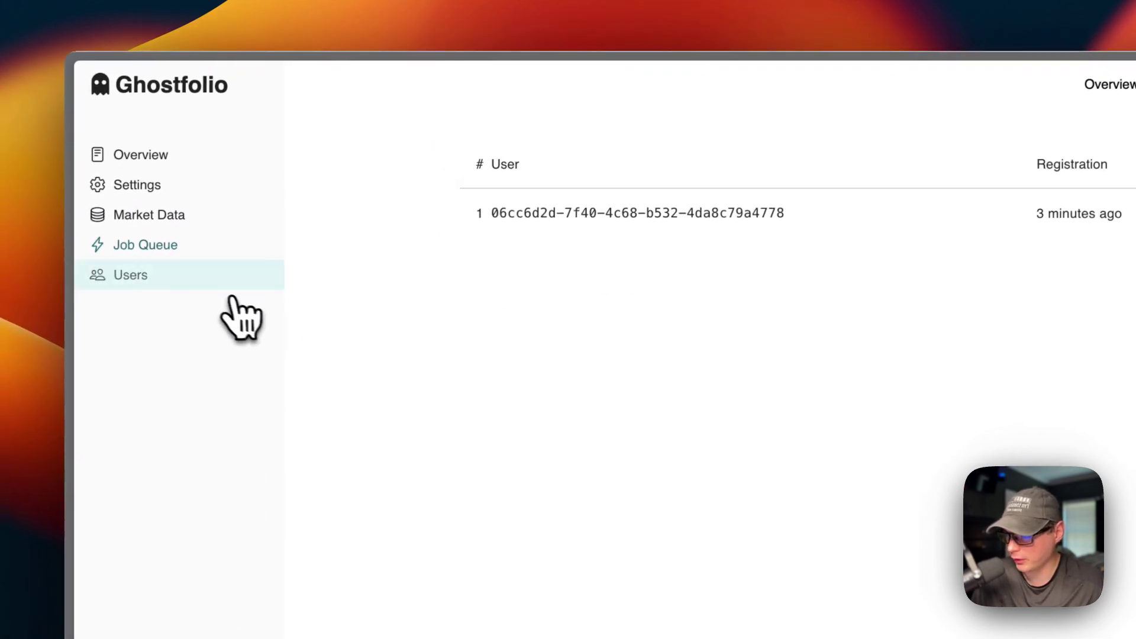
left_click(1135, 213)
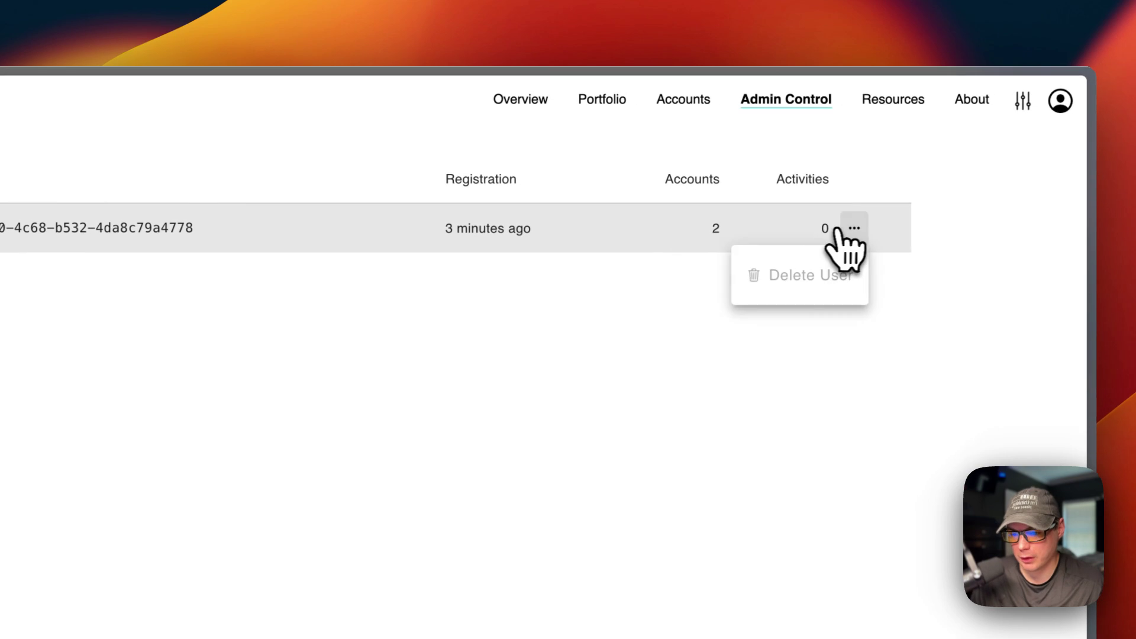
left_click(192, 242)
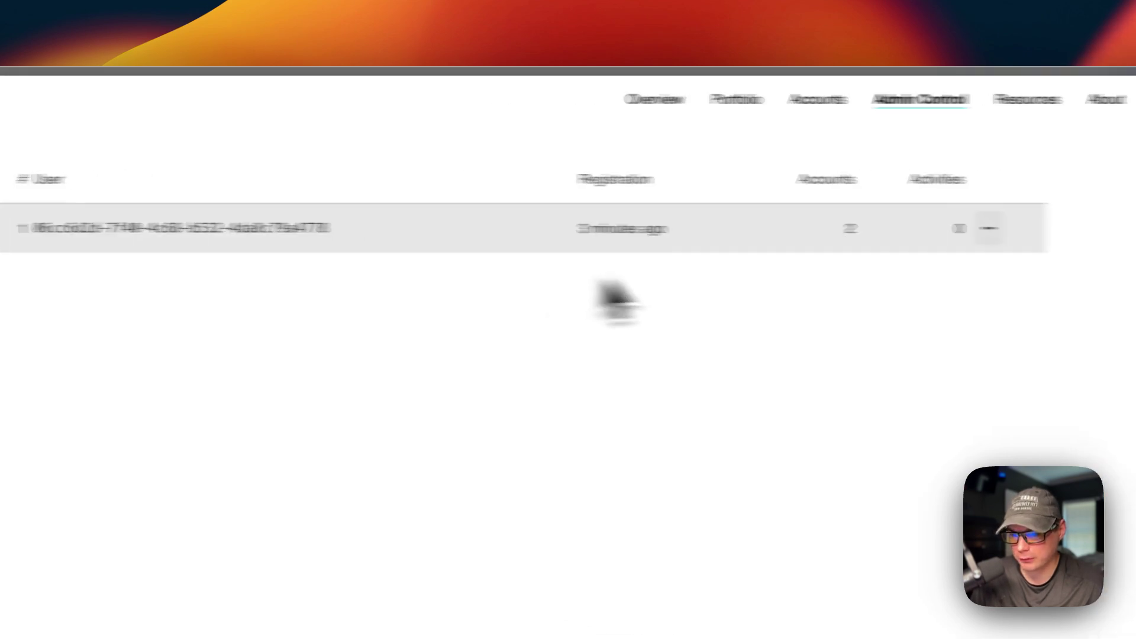
Look through the Resources page, including its FAQ and guides.
left_click(1026, 98)
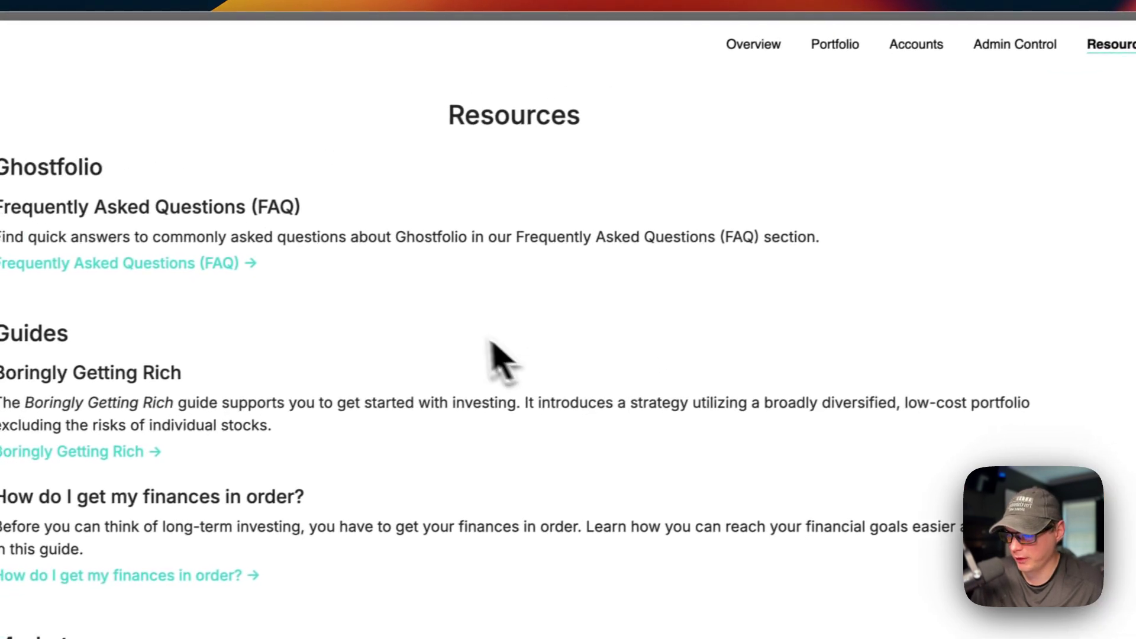
scroll(432, 325, "down", 20)
scroll(426, 324, "up", 20)
View the About Ghostfolio page and look through the release entries in the Changelog.
left_click(935, 118)
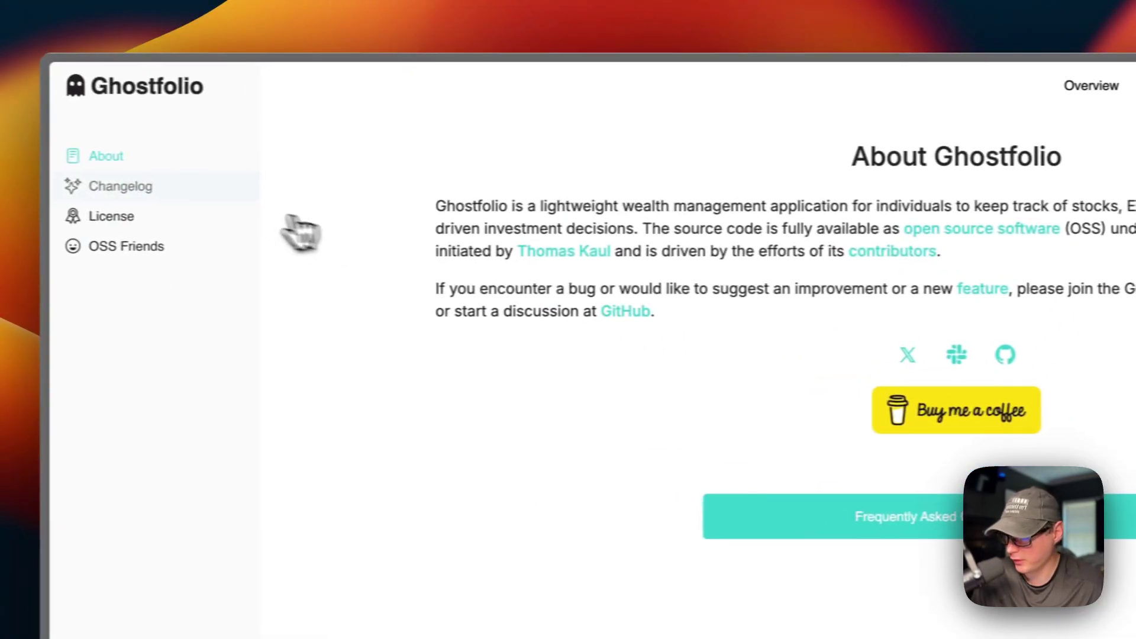
scroll(526, 377, "down", 15)
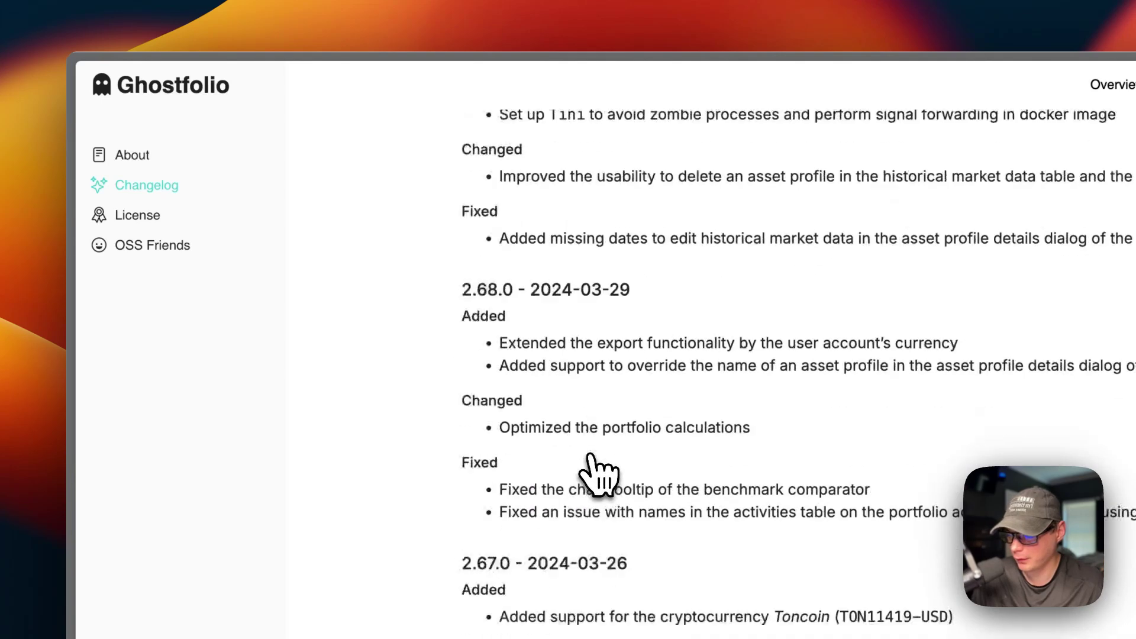
scroll(596, 476, "down", 5)
scroll(596, 476, "up", 20)
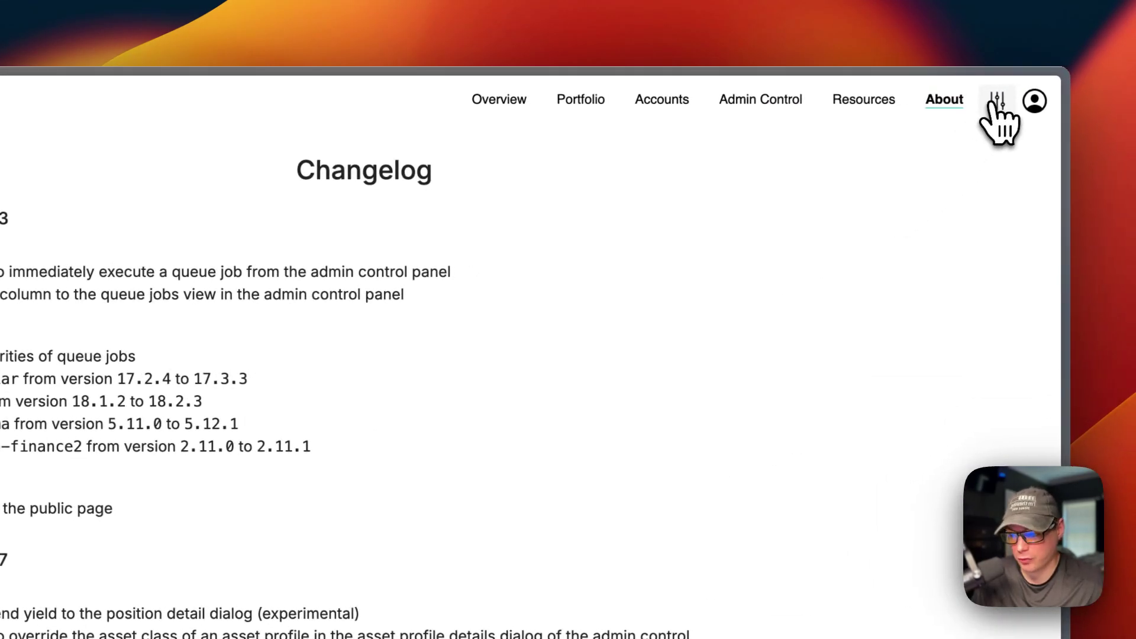
Open the holding search and filter options, examine the Date Range choices, and close them without applying a filter.
left_click(996, 100)
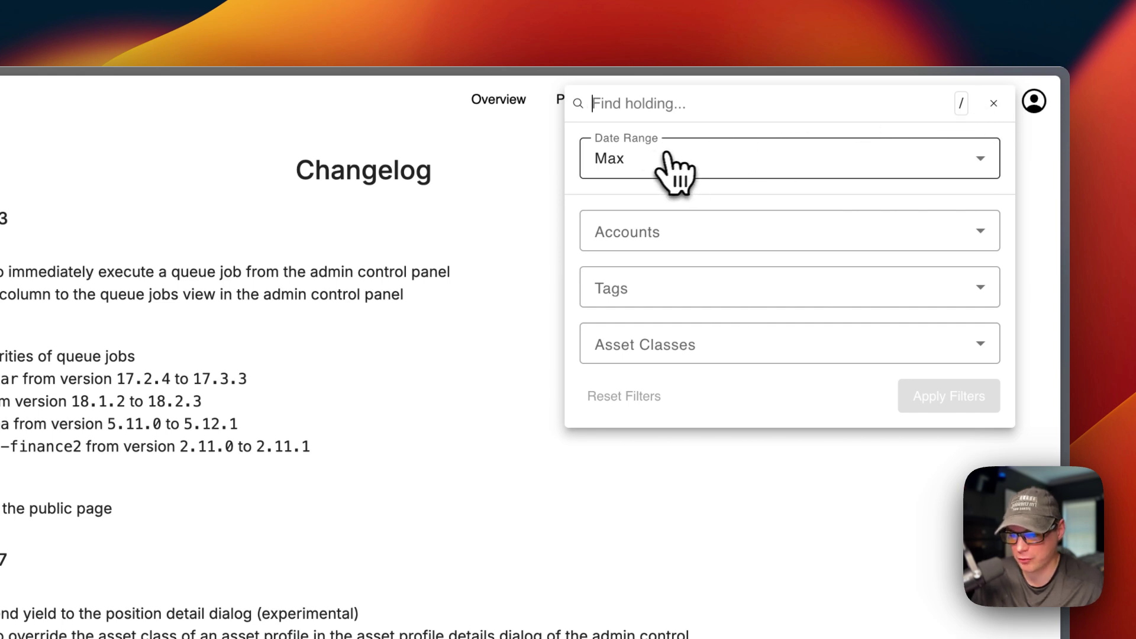
left_click(706, 165)
key("Escape")
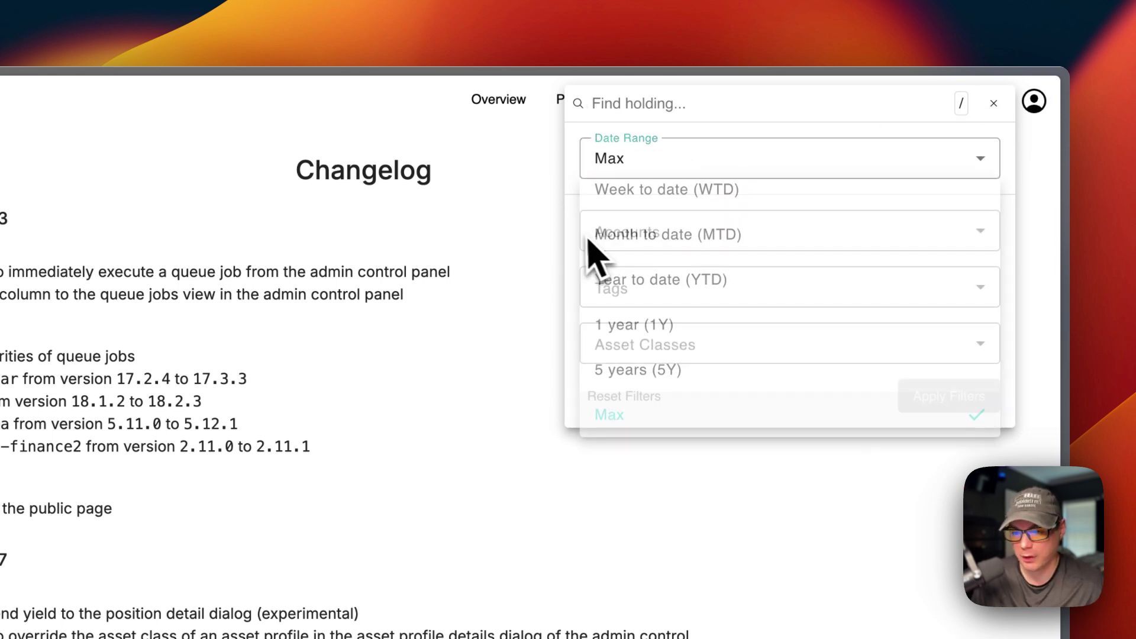
left_click(993, 103)
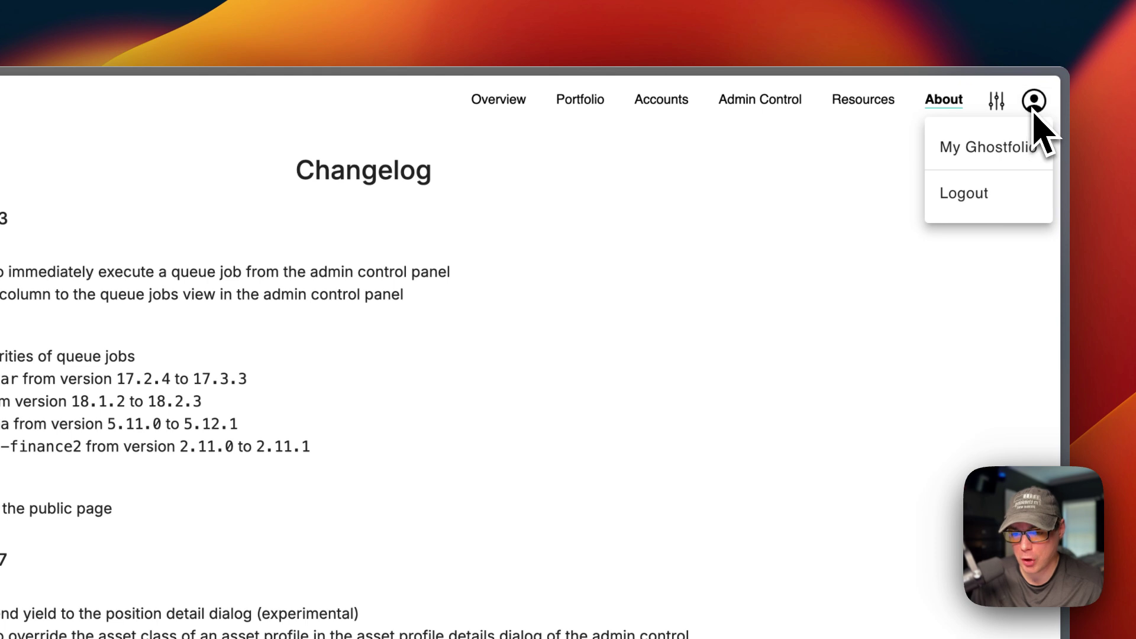
Open the My Ghostfolio settings and examine the available choices for preferences such as base currency and locale, keeping the current selections.
left_click(1006, 145)
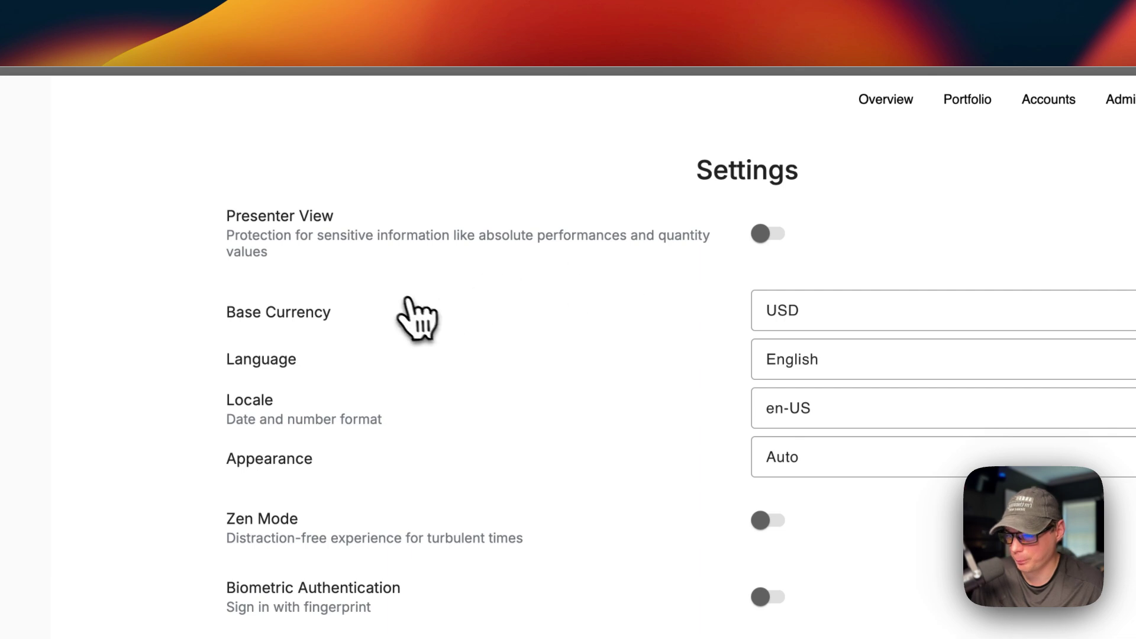
left_click(780, 319)
left_click(655, 333)
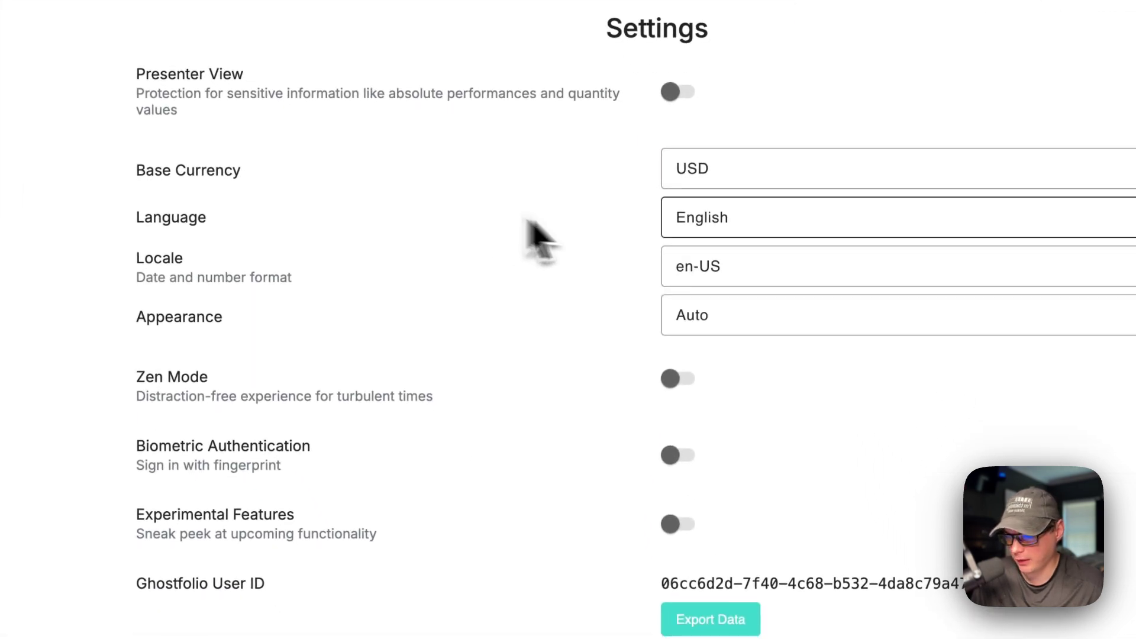
left_click(707, 275)
scroll(704, 450, "down", 5)
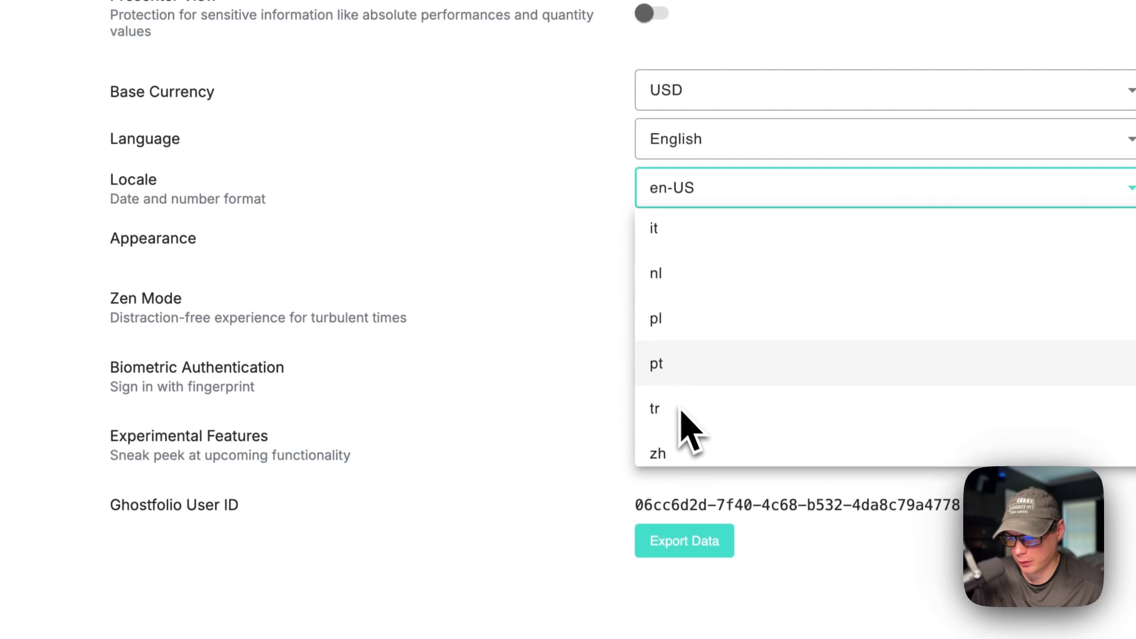
left_click(556, 246)
left_click(661, 243)
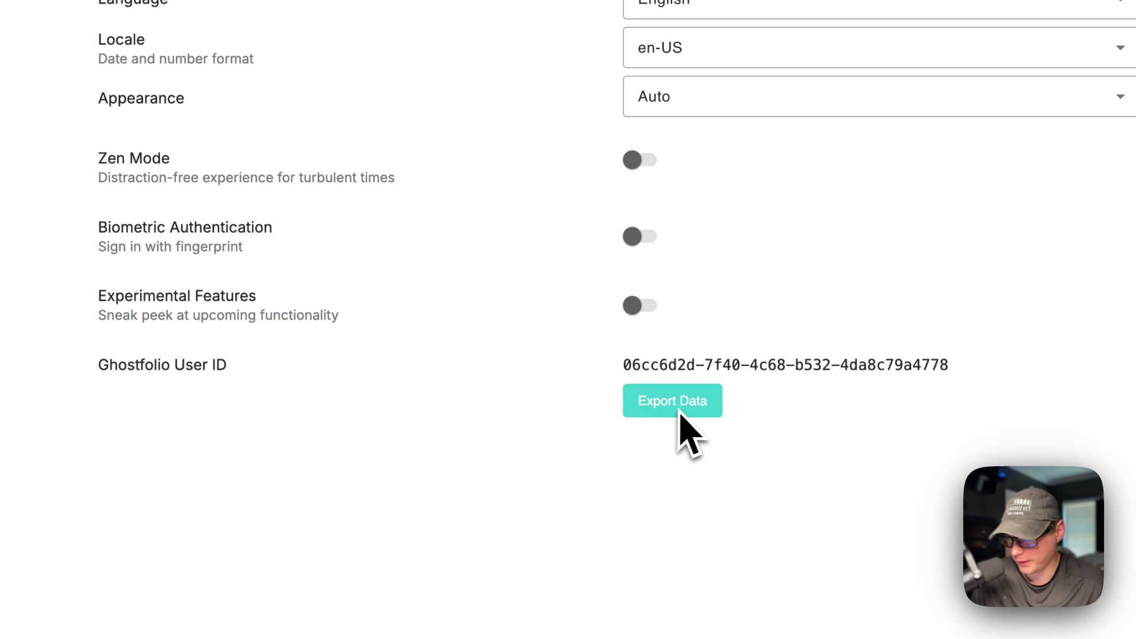
Examine the Grant access form for Granted Access, cancel it without granting anything, and return to the Overview page.
left_click(160, 181)
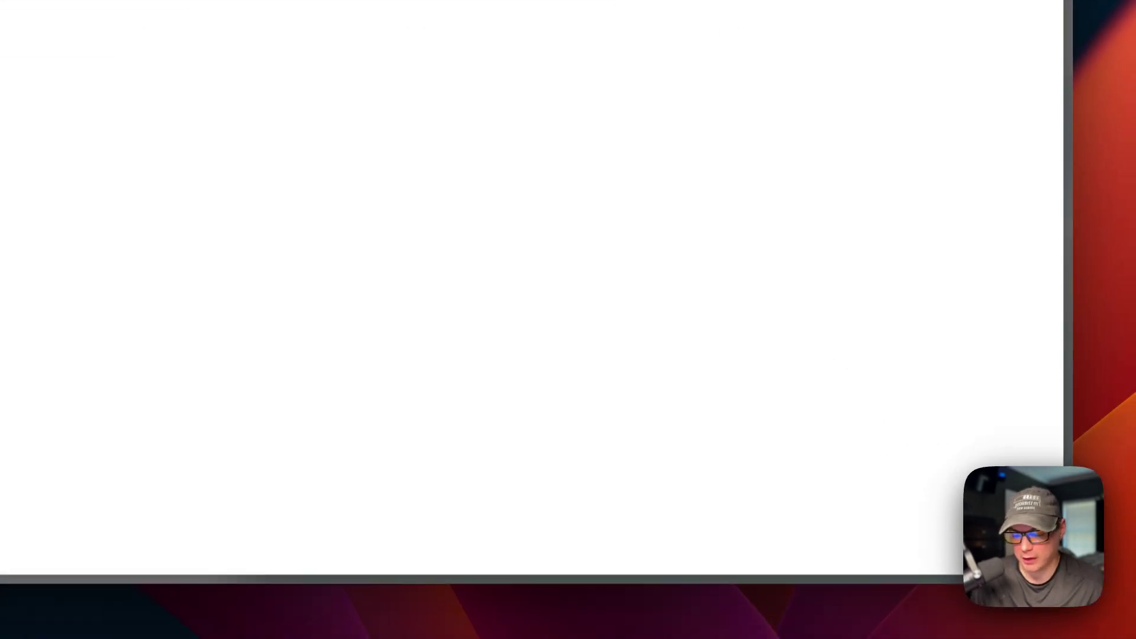
left_click(1032, 544)
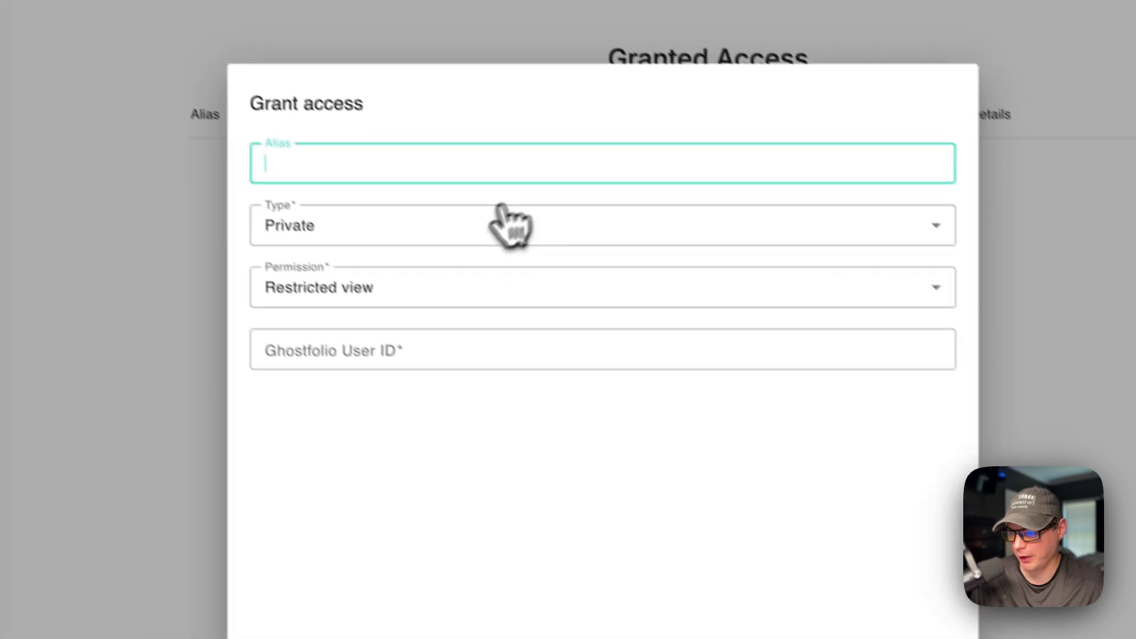
left_click(555, 249)
left_click(450, 355)
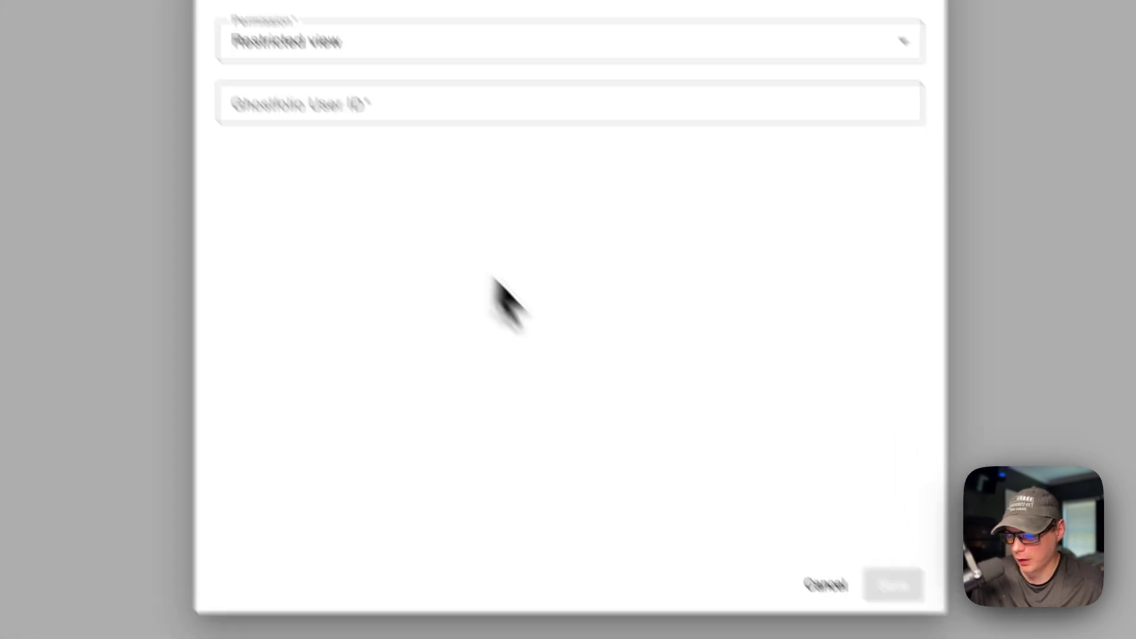
left_click(677, 452)
left_click(615, 66)
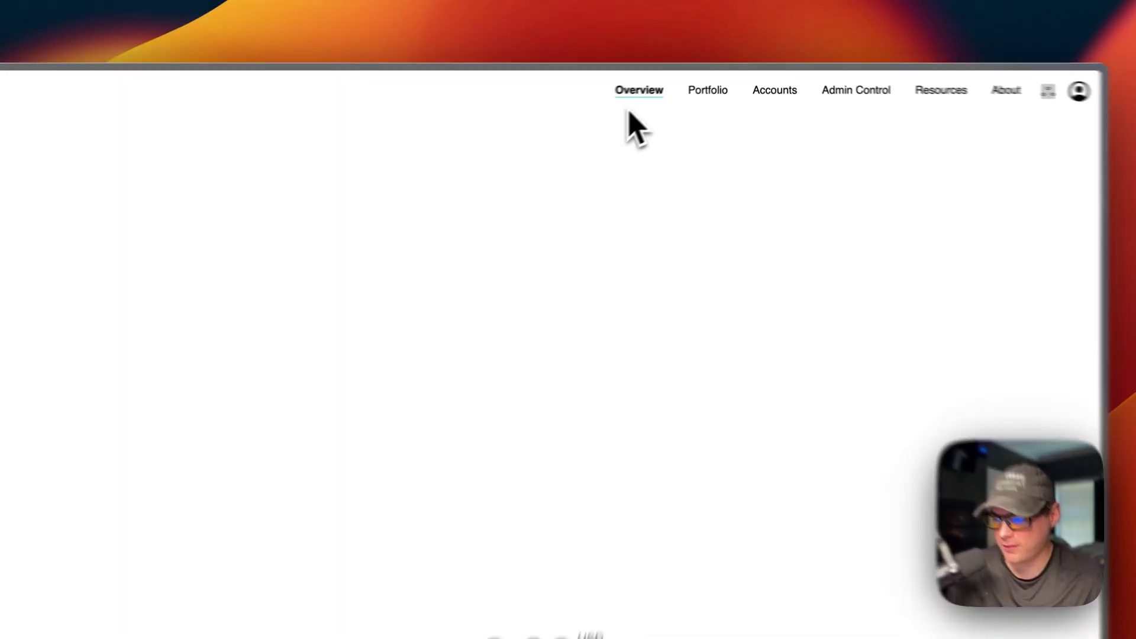